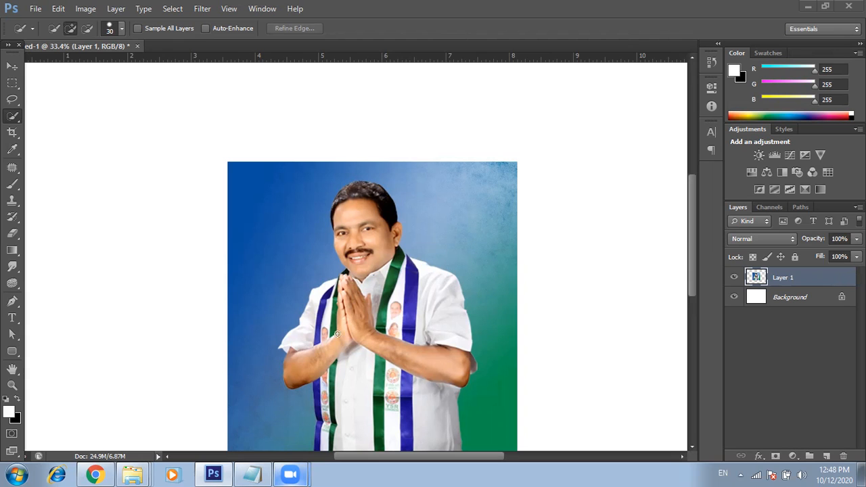
Select the man's face, hands and forearms on Layer 1 with the Quick Selection tool.
{"action": "mouse_move", "coordinate": [386, 272]}
{"action": "left_mouse_down"}
{"action": "mouse_move", "coordinate": [409, 311]}
{"action": "mouse_move", "coordinate": [322, 246]}
{"action": "left_mouse_up"}
{"action": "scroll", "coordinate": [298, 256], "scroll_direction": "up", "scroll_amount": 3}
{"action": "right_click", "coordinate": [16, 118]}
{"action": "left_click", "coordinate": [74, 114]}
{"action": "mouse_move", "coordinate": [320, 191]}
{"action": "left_mouse_down"}
{"action": "mouse_move", "coordinate": [330, 208]}
{"action": "mouse_move", "coordinate": [322, 215]}
{"action": "left_mouse_up"}
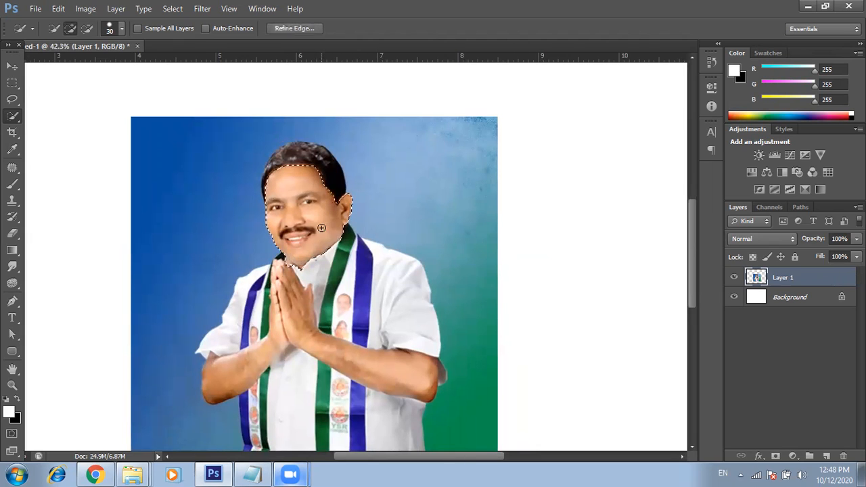
{"action": "scroll", "coordinate": [278, 208], "scroll_direction": "up", "scroll_amount": 2}
{"action": "left_click_drag", "start_coordinate": [379, 339], "coordinate": [363, 303]}
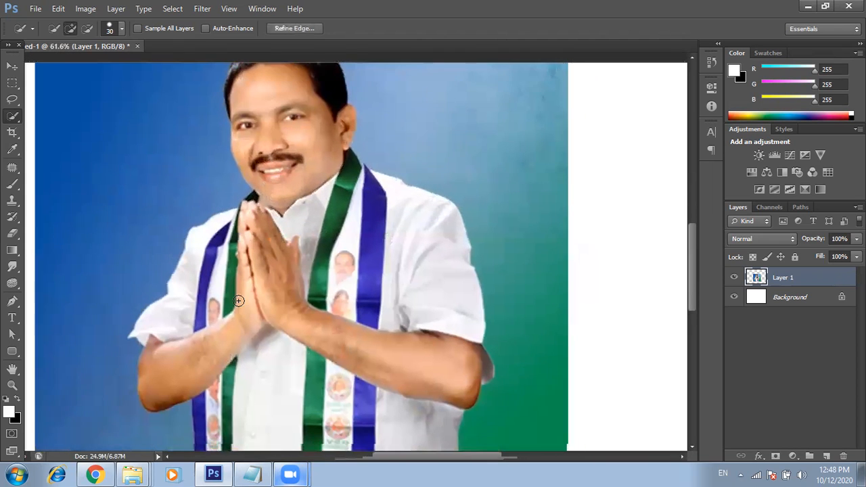
{"action": "left_click", "coordinate": [381, 339]}
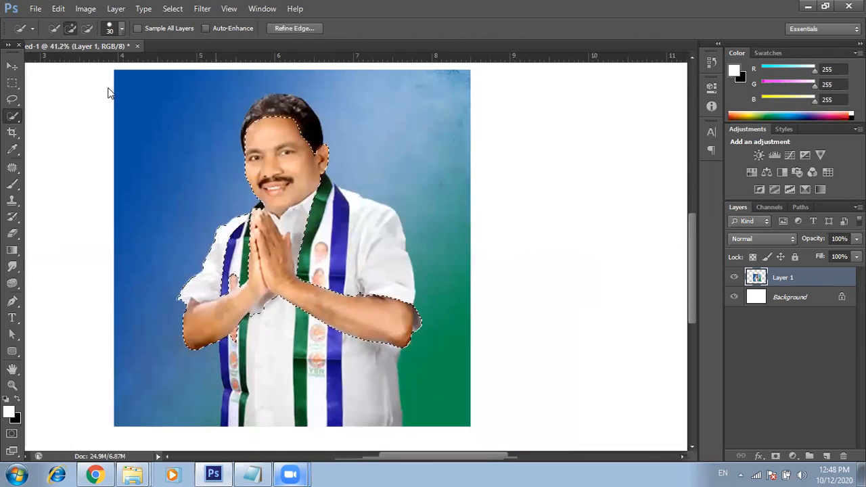
Start a Brightness/Contrast adjustment on the selected skin and set the brightness to 10.
{"action": "key", "text": "alt+i"}
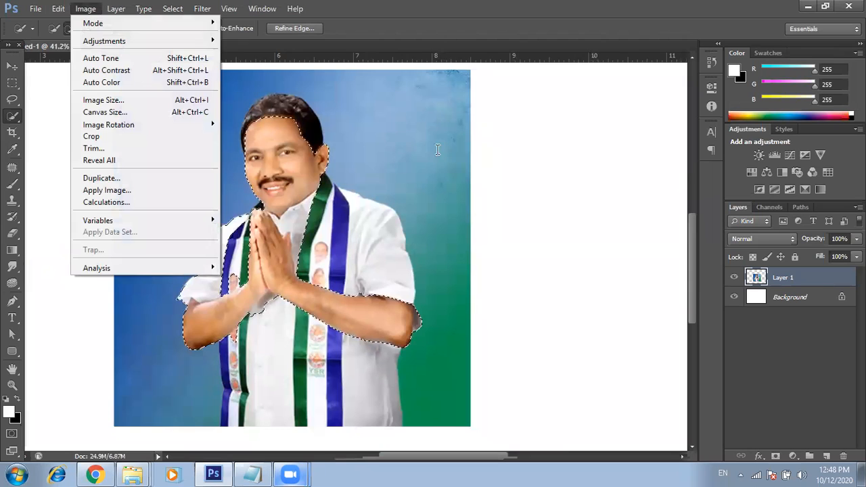
{"action": "key", "text": "j"}
{"action": "key", "text": "c"}
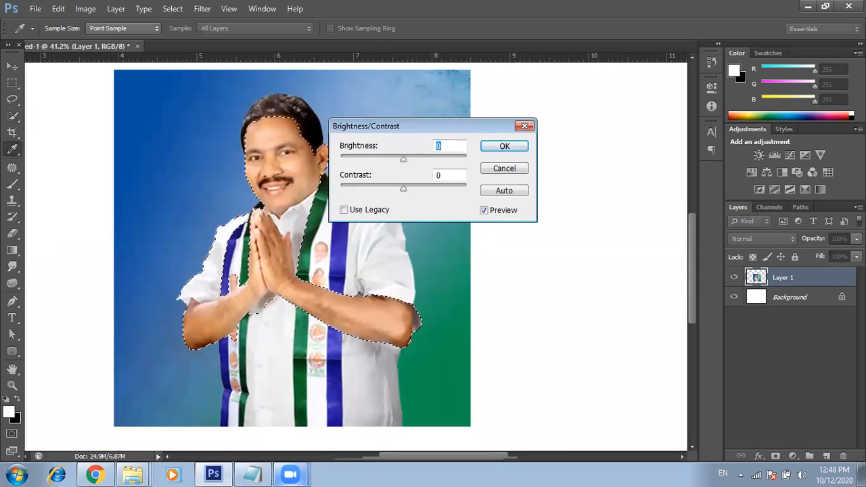
{"action": "type", "text": "14"}
{"action": "scroll", "coordinate": [447, 145], "scroll_direction": "up", "scroll_amount": 15}
{"action": "scroll", "coordinate": [446, 145], "scroll_direction": "down", "scroll_amount": 19}
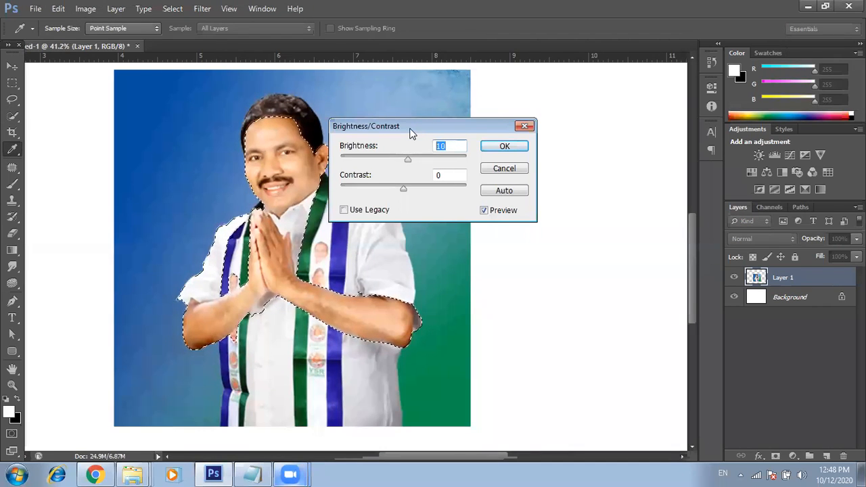
Try a contrast of 15 with the brightness raised to 39 on the selected skin.
{"action": "key", "text": "Tab"}
{"action": "key", "text": "Tab"}
{"action": "key", "text": "shift+Tab"}
{"action": "type", "text": "15"}
{"action": "mouse_move", "coordinate": [408, 160]}
{"action": "left_mouse_down"}
{"action": "mouse_move", "coordinate": [417, 190]}
{"action": "mouse_move", "coordinate": [418, 166]}
{"action": "left_mouse_up"}
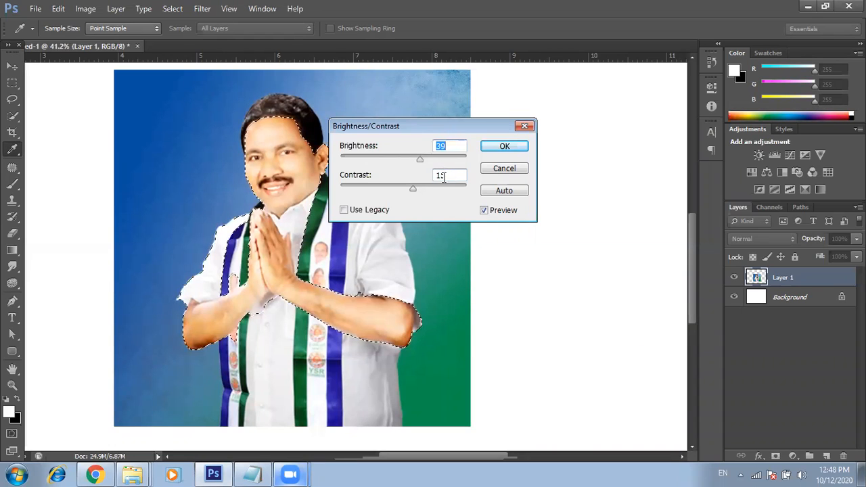
Set the skin's brightness to 10 and contrast to 15, and apply the adjustment.
{"action": "left_click_drag", "start_coordinate": [413, 189], "coordinate": [418, 189]}
{"action": "left_click_drag", "start_coordinate": [436, 146], "coordinate": [532, 139]}
{"action": "type", "text": "10"}
{"action": "key", "text": "Tab"}
{"action": "type", "text": "15"}
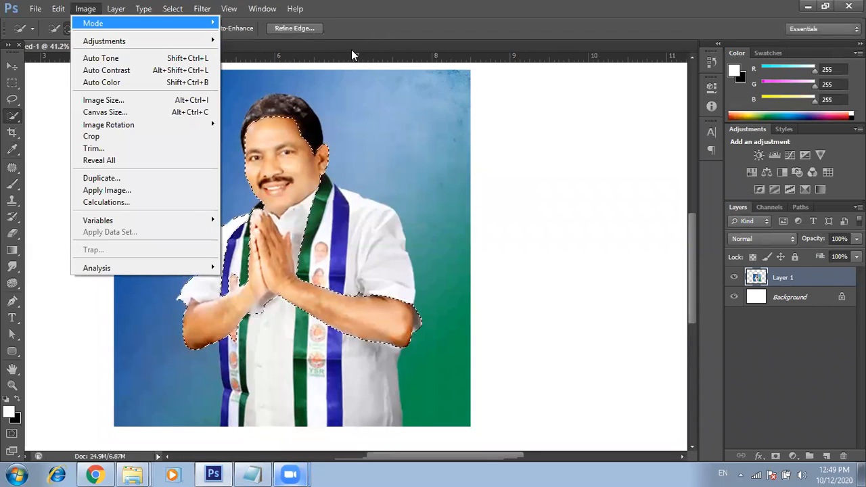
Start a Levels adjustment on the selected skin with the midtone input at 1.10 and the white input at 250.
{"action": "key", "text": "j"}
{"action": "key", "text": "Down"}
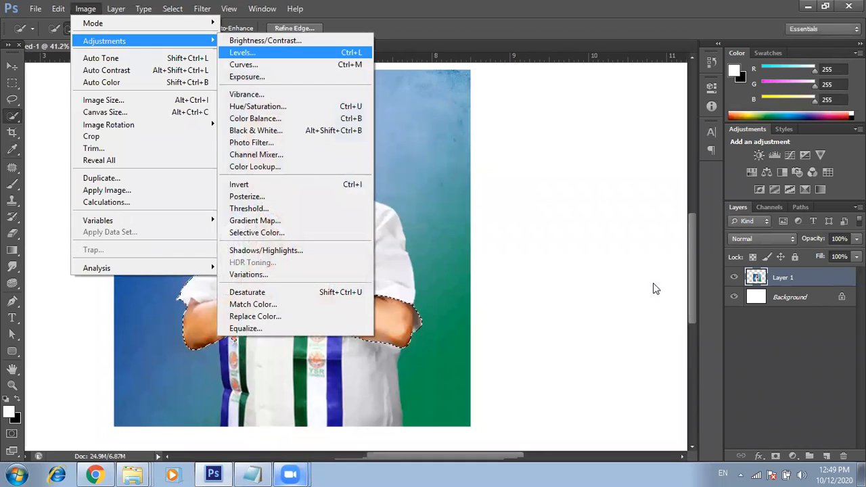
{"action": "key", "text": "Return"}
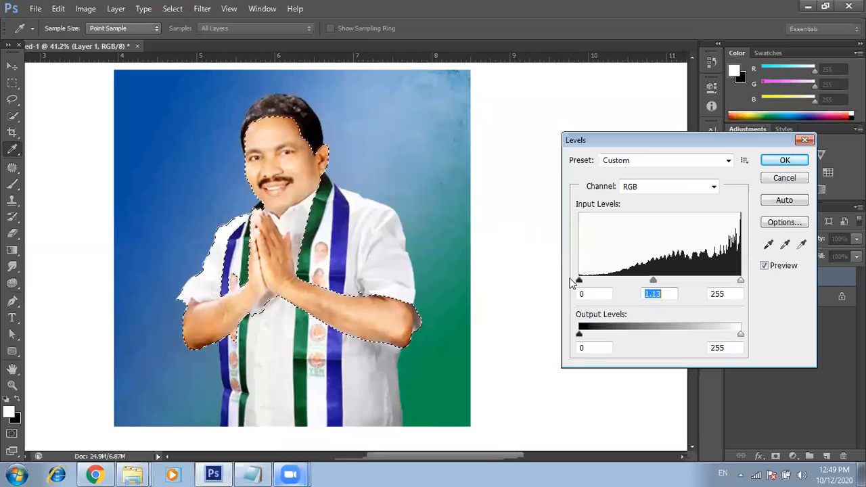
{"action": "left_click_drag", "start_coordinate": [579, 280], "coordinate": [579, 281]}
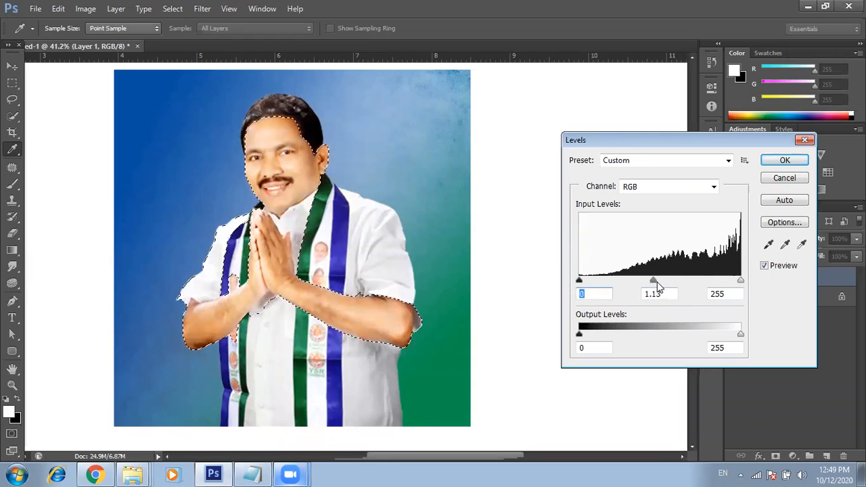
{"action": "left_click_drag", "start_coordinate": [742, 281], "coordinate": [738, 281]}
{"action": "left_click_drag", "start_coordinate": [653, 281], "coordinate": [673, 281]}
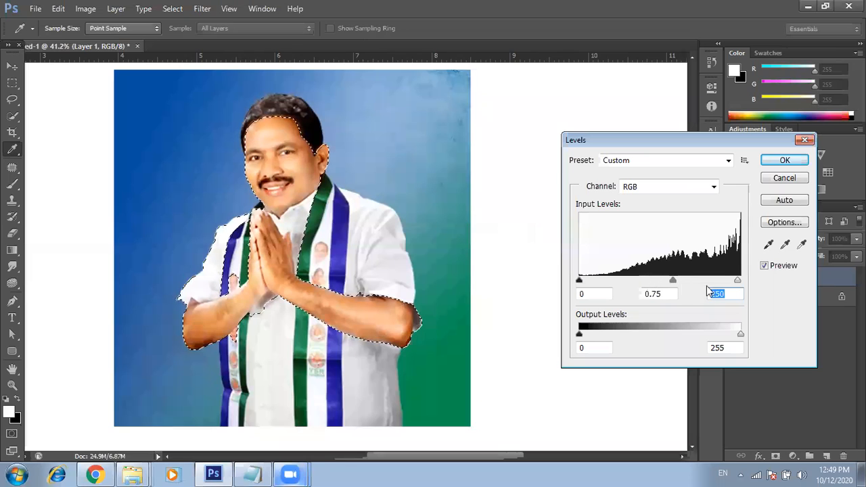
{"action": "key", "text": "ctrl+z"}
{"action": "left_click_drag", "start_coordinate": [658, 281], "coordinate": [653, 280]}
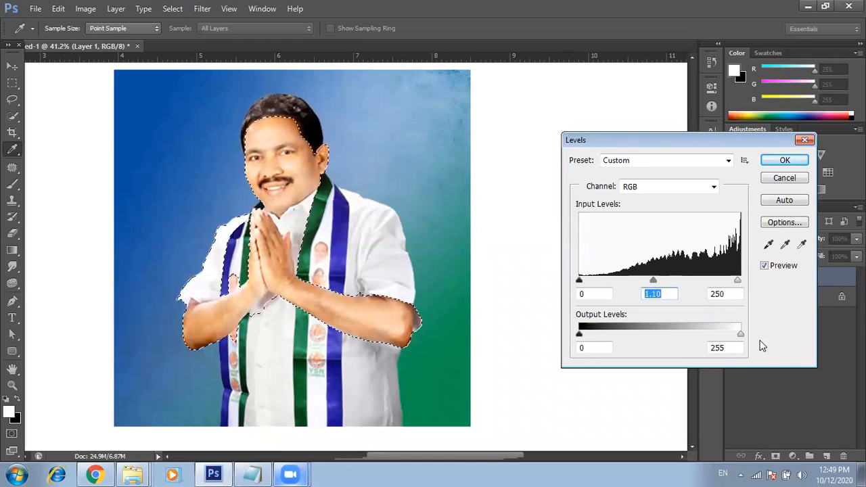
Lower the white input and white output levels slightly, raise the black input level a little, and apply the Levels adjustment.
{"action": "left_click_drag", "start_coordinate": [738, 280], "coordinate": [732, 281]}
{"action": "left_click_drag", "start_coordinate": [741, 335], "coordinate": [729, 334]}
{"action": "left_click_drag", "start_coordinate": [580, 280], "coordinate": [587, 281]}
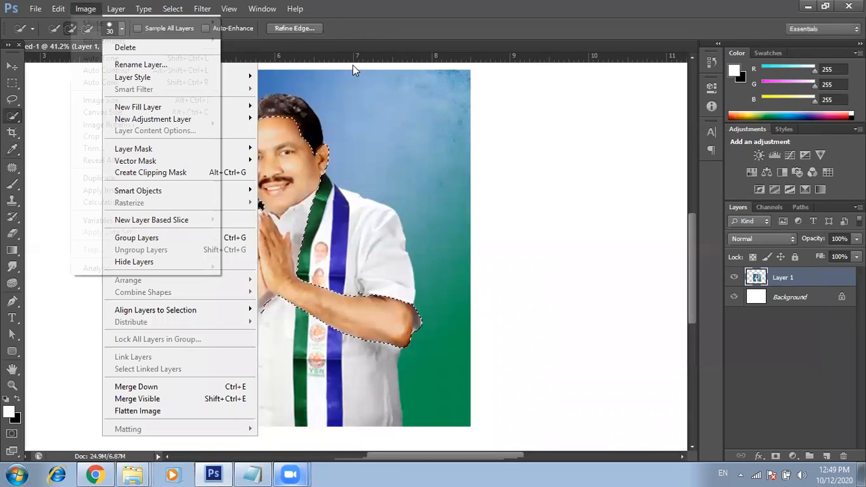
{"action": "left_click", "coordinate": [353, 65]}
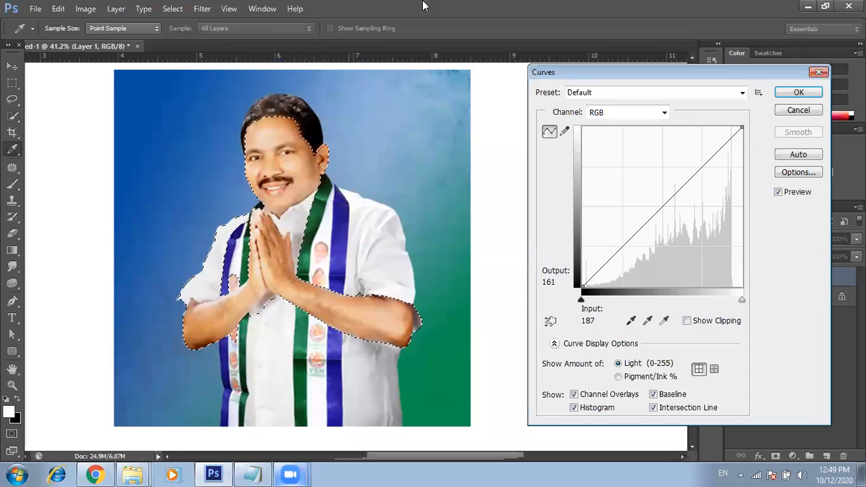
{"action": "left_click", "coordinate": [658, 203]}
{"action": "left_click", "coordinate": [665, 206]}
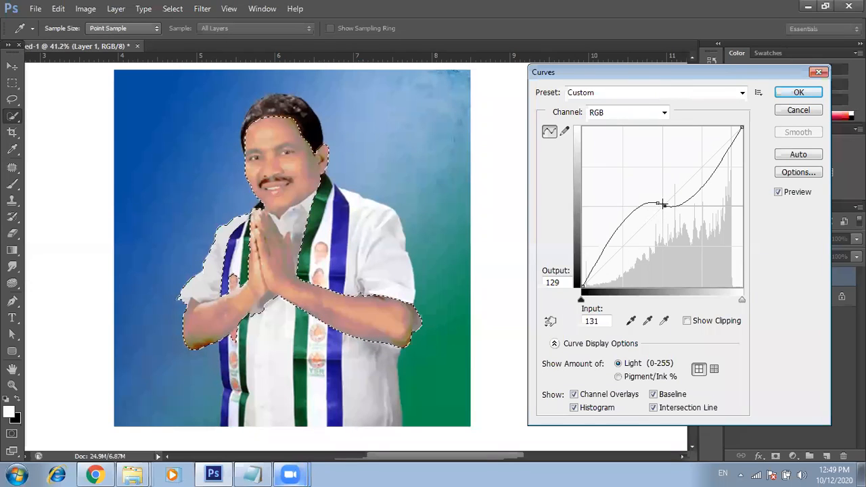
{"action": "key", "text": "Escape"}
{"action": "key", "text": "ctrl+m"}
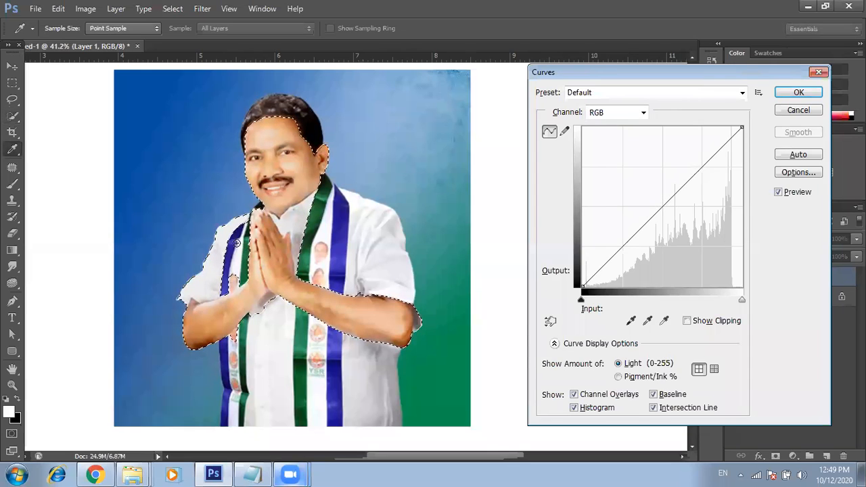
{"action": "key", "text": "Escape"}
{"action": "key", "text": "w"}
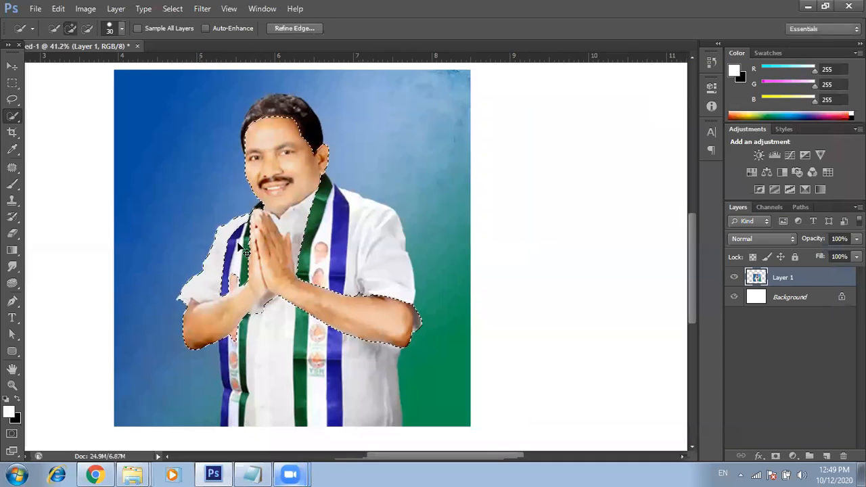
Highlight the first "ctl + D" line in the Notepad shortcut list, return to Photoshop and clear the skin selection.
{"action": "left_click", "coordinate": [254, 473]}
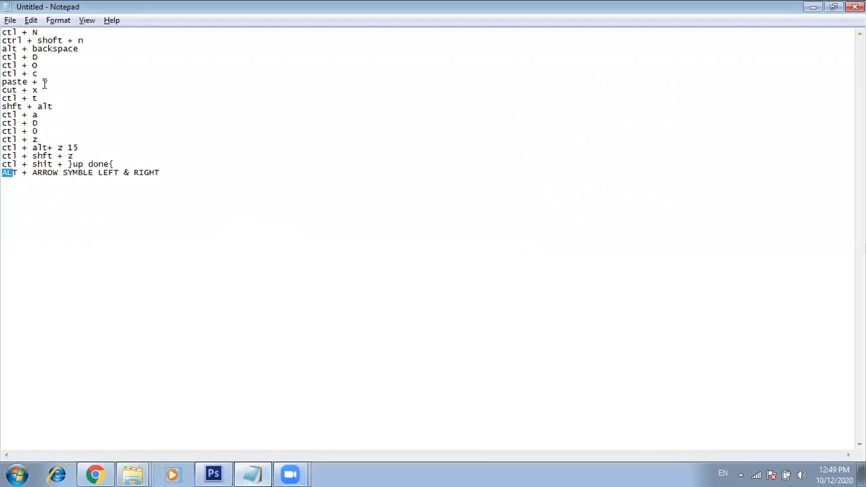
{"action": "left_click_drag", "start_coordinate": [40, 57], "coordinate": [1, 58]}
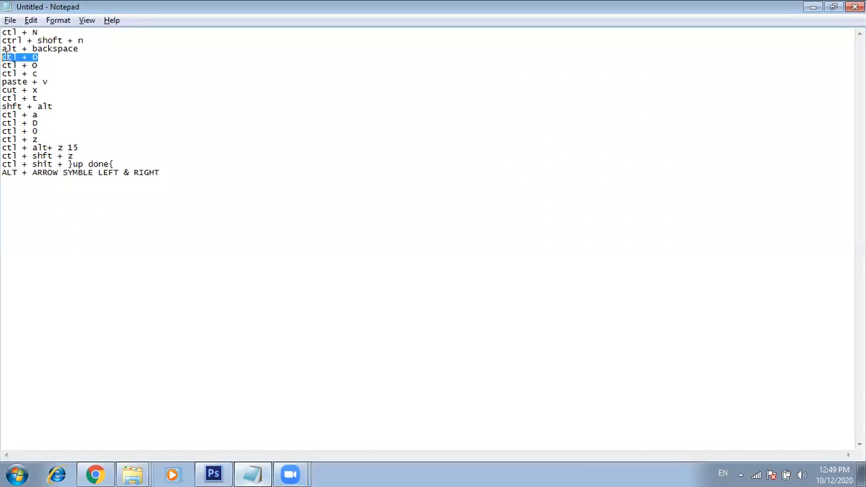
{"action": "key", "text": "alt+Tab"}
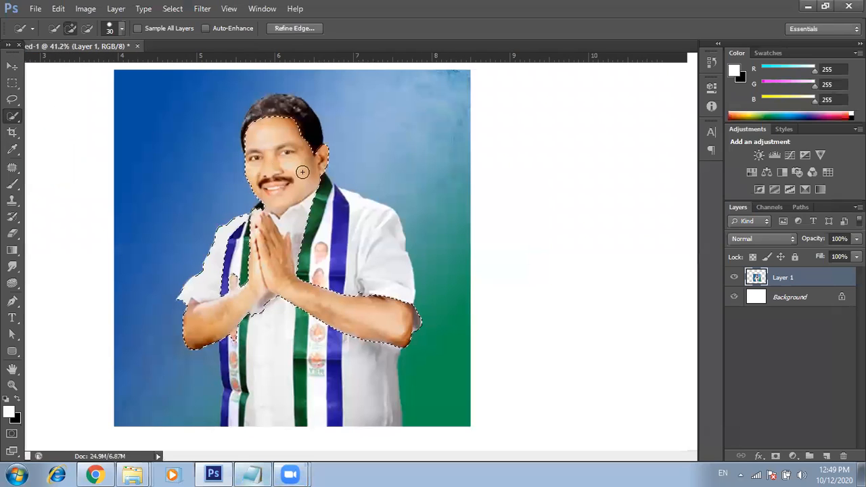
{"action": "key", "text": "ctrl+d"}
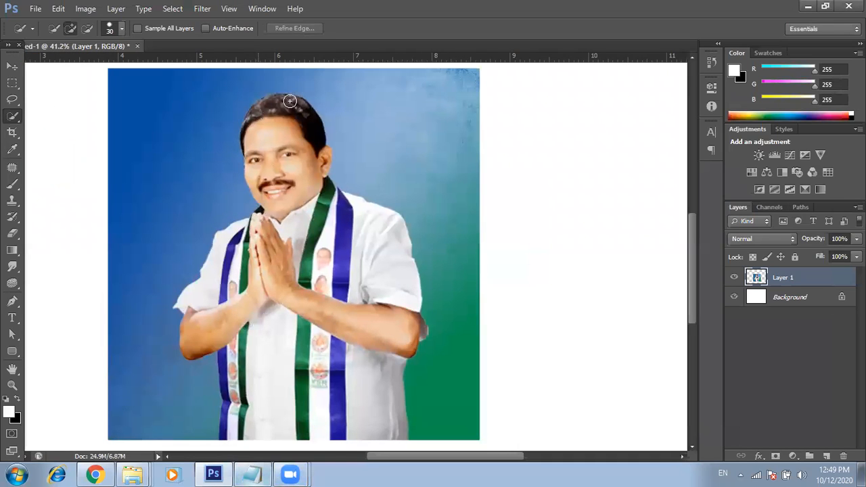
Select the man's hair with the Quick Selection tool.
{"action": "scroll", "coordinate": [287, 101], "scroll_direction": "up", "scroll_amount": 1}
{"action": "scroll", "coordinate": [237, 109], "scroll_direction": "up", "scroll_amount": 4}
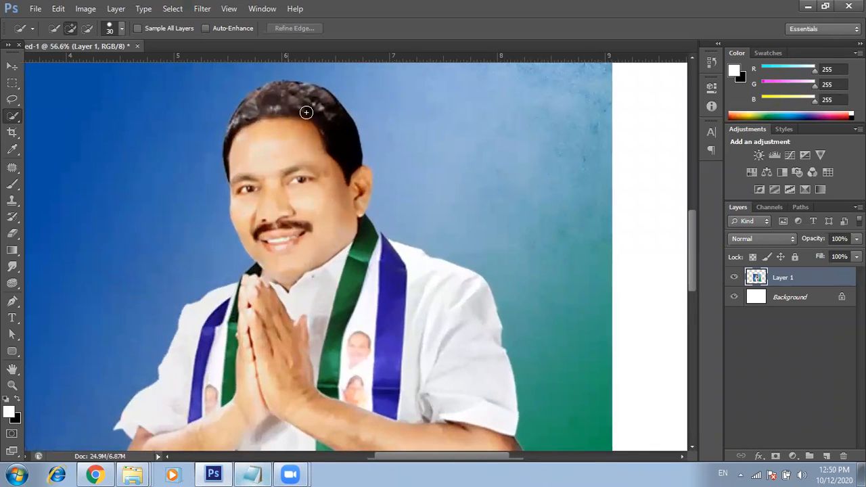
{"action": "mouse_move", "coordinate": [297, 95]}
{"action": "left_mouse_down"}
{"action": "mouse_move", "coordinate": [246, 110]}
{"action": "mouse_move", "coordinate": [236, 161]}
{"action": "left_mouse_up"}
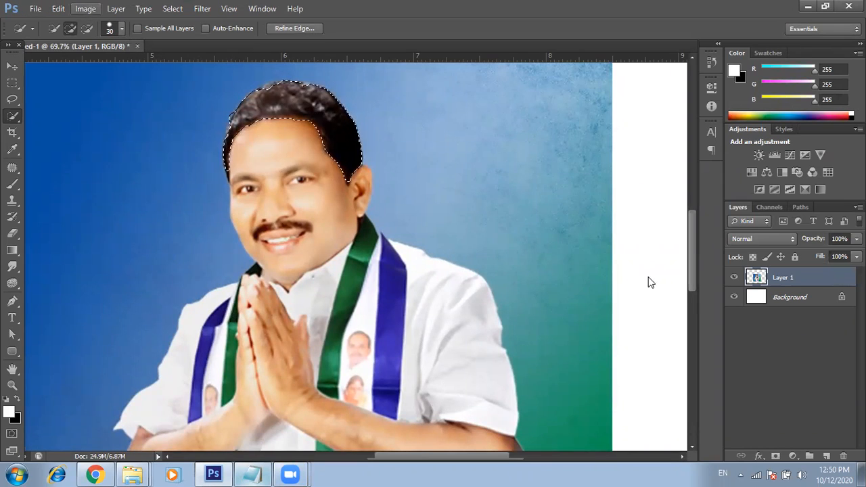
Darken the selected hair with Levels by setting the midtone input to 0.68, and clear the selection.
{"action": "key", "text": "alt+i"}
{"action": "key", "text": "Down"}
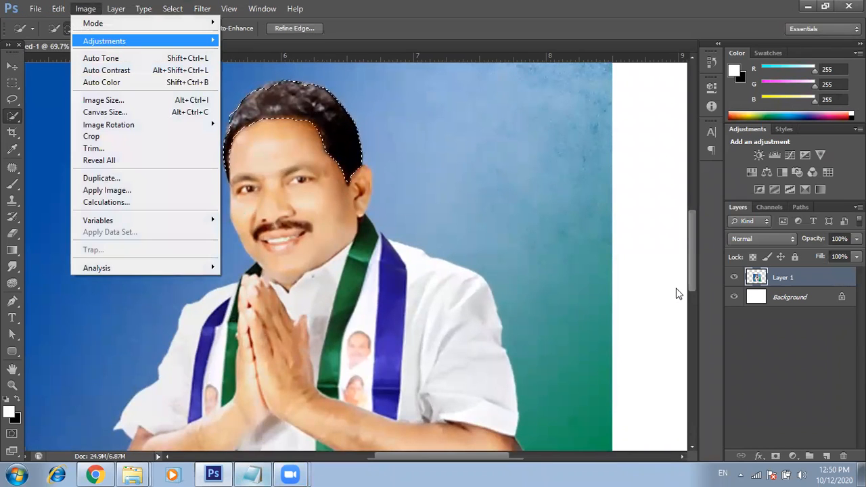
{"action": "key", "text": "Right"}
{"action": "key", "text": "l"}
{"action": "left_click_drag", "start_coordinate": [656, 280], "coordinate": [661, 283]}
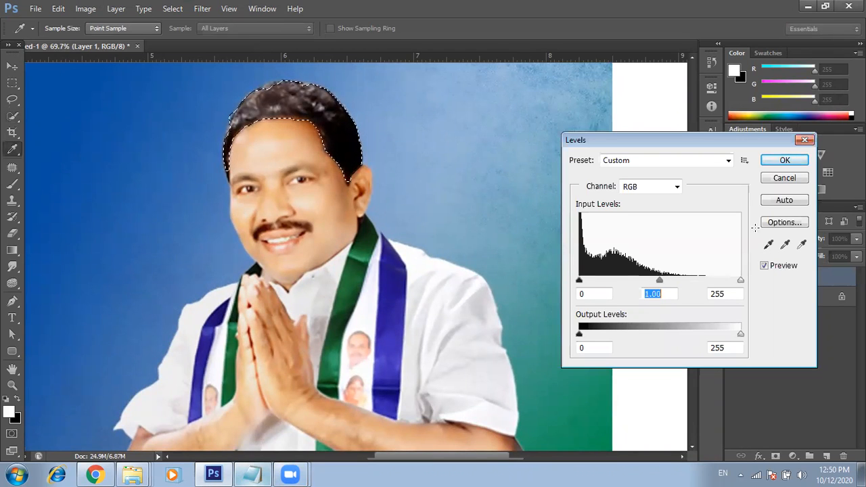
{"action": "key", "text": "Down"}
{"action": "key", "text": "Down"}
{"action": "key", "text": "Down"}
{"action": "key", "text": "Down"}
{"action": "key", "text": "Down"}
{"action": "key", "text": "Down"}
{"action": "key", "text": "Down"}
{"action": "key", "text": "Down"}
{"action": "key", "text": "Down"}
{"action": "key", "text": "Down"}
{"action": "key", "text": "Down"}
{"action": "key", "text": "Down"}
{"action": "key", "text": "Down"}
{"action": "key", "text": "Down"}
{"action": "key", "text": "Down"}
{"action": "key", "text": "Down"}
{"action": "key", "text": "Down"}
{"action": "key", "text": "Down"}
{"action": "key", "text": "Down"}
{"action": "key", "text": "Down"}
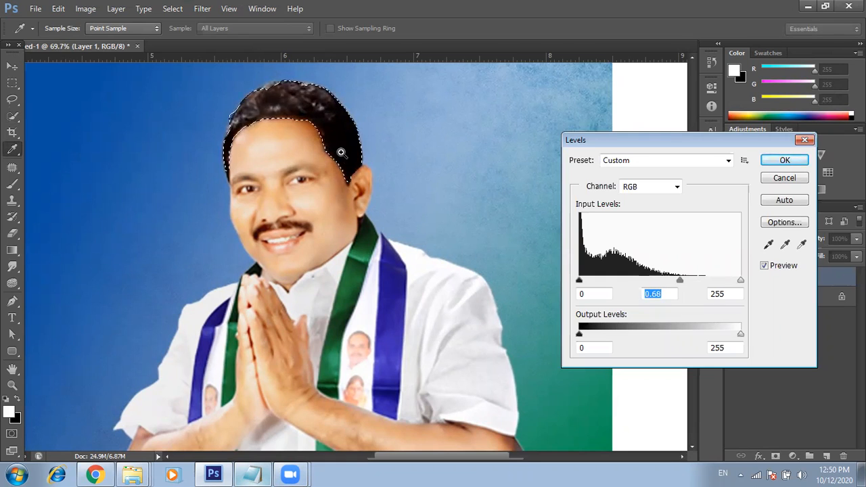
{"action": "key", "text": "Return"}
{"action": "key", "text": "w"}
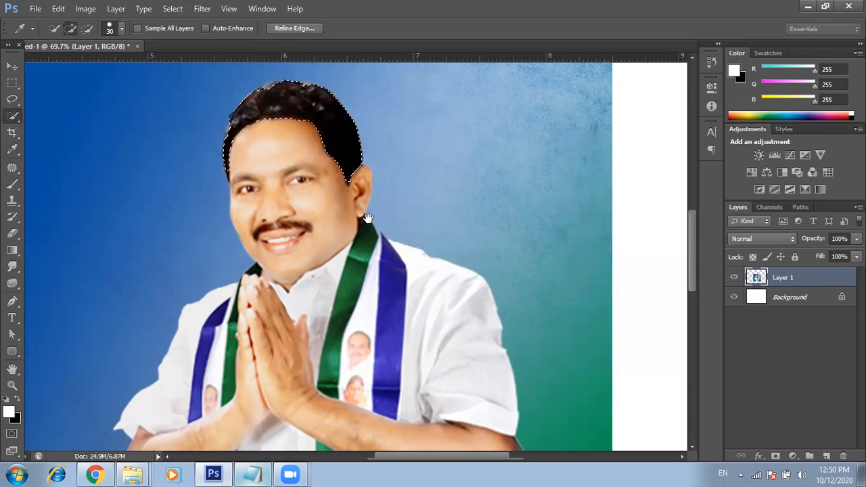
{"action": "key", "text": "ctrl+d"}
Select the green and blue stripes of the scarf on the man's left shoulder, above and below the forearm.
{"action": "scroll", "coordinate": [368, 260], "scroll_direction": "down", "scroll_amount": 4}
{"action": "scroll", "coordinate": [377, 214], "scroll_direction": "up", "scroll_amount": 3}
{"action": "left_click_drag", "start_coordinate": [395, 310], "coordinate": [381, 268]}
{"action": "scroll", "coordinate": [355, 200], "scroll_direction": "down", "scroll_amount": 4}
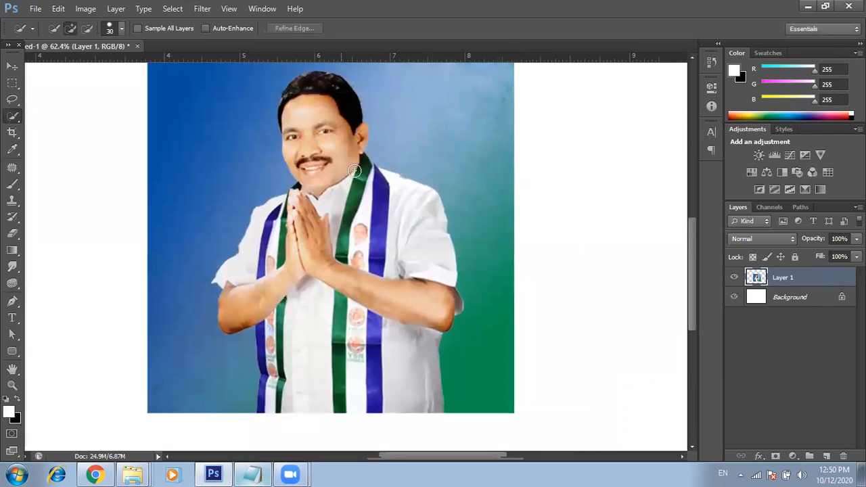
{"action": "scroll", "coordinate": [344, 339], "scroll_direction": "up", "scroll_amount": 5}
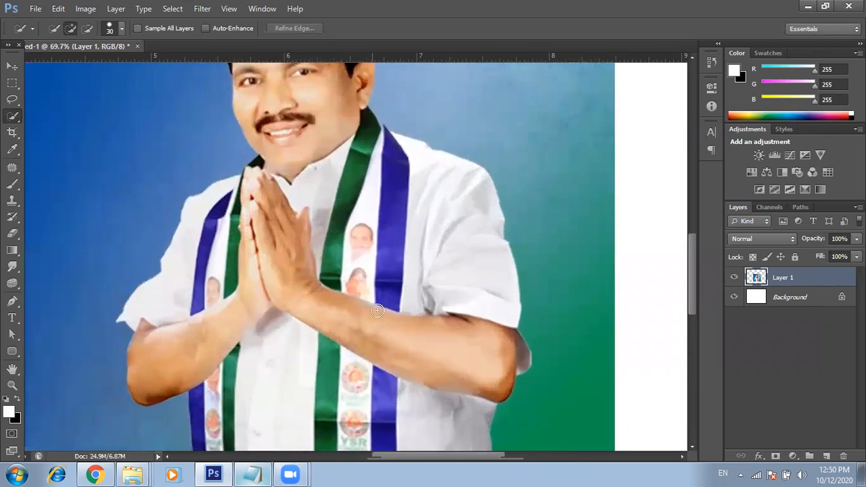
{"action": "mouse_move", "coordinate": [378, 242]}
{"action": "left_mouse_down"}
{"action": "mouse_move", "coordinate": [339, 214]}
{"action": "mouse_move", "coordinate": [343, 254]}
{"action": "mouse_move", "coordinate": [340, 206]}
{"action": "mouse_move", "coordinate": [329, 216]}
{"action": "left_mouse_up"}
{"action": "scroll", "coordinate": [341, 205], "scroll_direction": "down", "scroll_amount": 1}
{"action": "scroll", "coordinate": [353, 165], "scroll_direction": "up", "scroll_amount": 2}
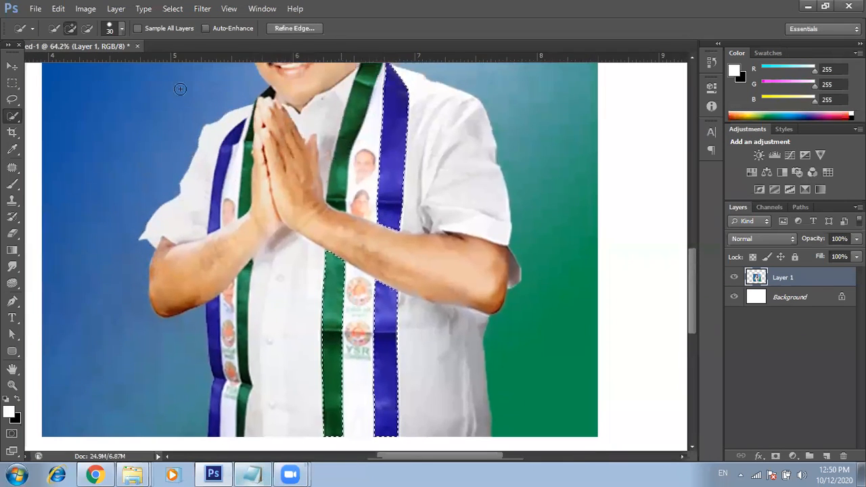
Adjust the selected scarf stripes with Levels, setting the midtone input to 0.74 and lowering the highlight input, and clear the selection.
{"action": "key", "text": "alt+i"}
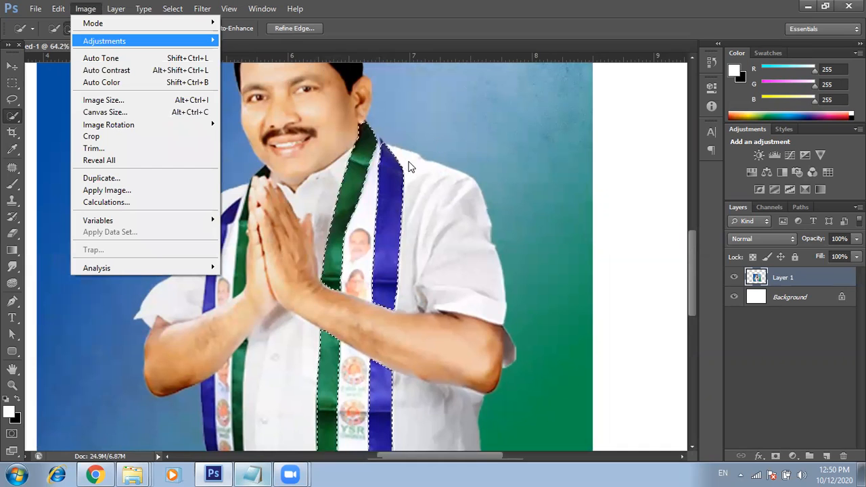
{"action": "key", "text": "Right"}
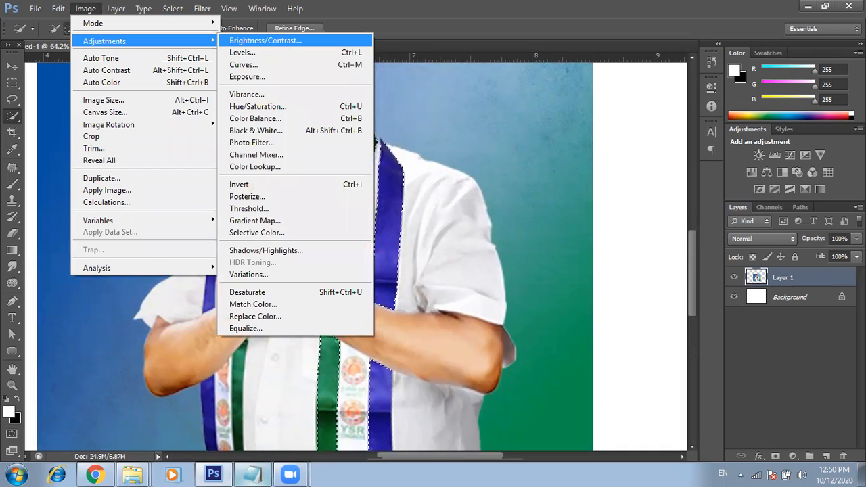
{"action": "key", "text": "Down"}
{"action": "key", "text": "Up"}
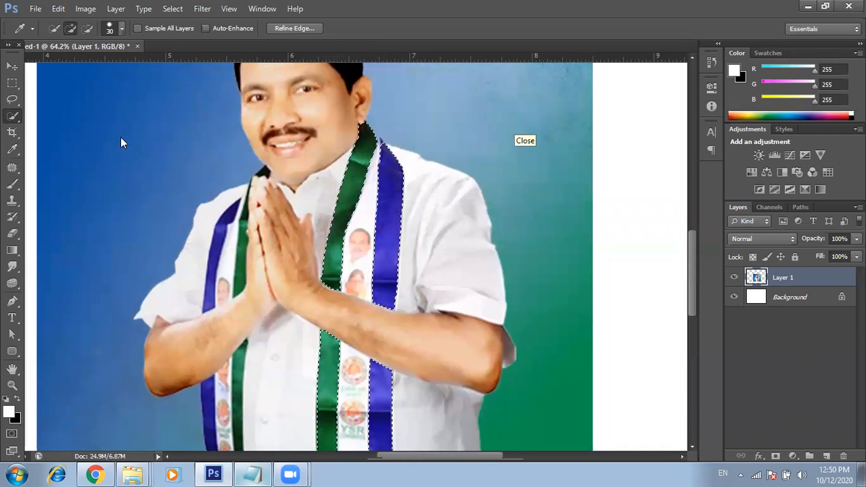
{"action": "key", "text": "alt+i"}
{"action": "key", "text": "c"}
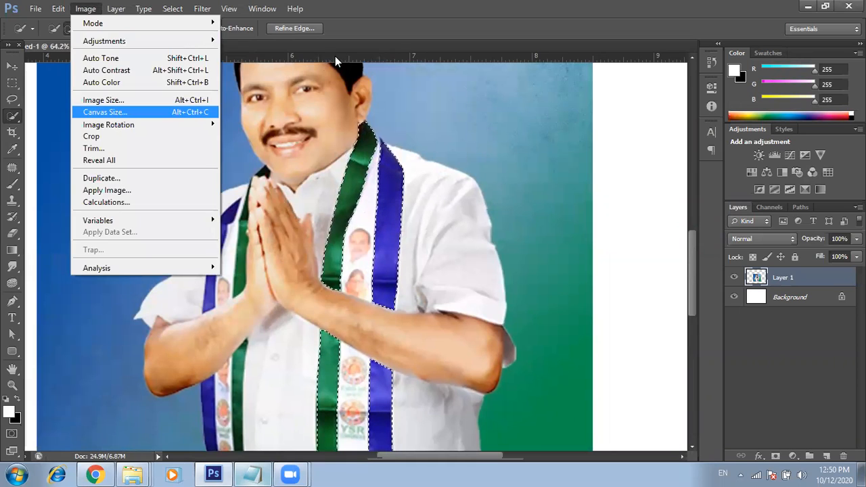
{"action": "mouse_move", "coordinate": [108, 41]}
{"action": "key", "text": "Return"}
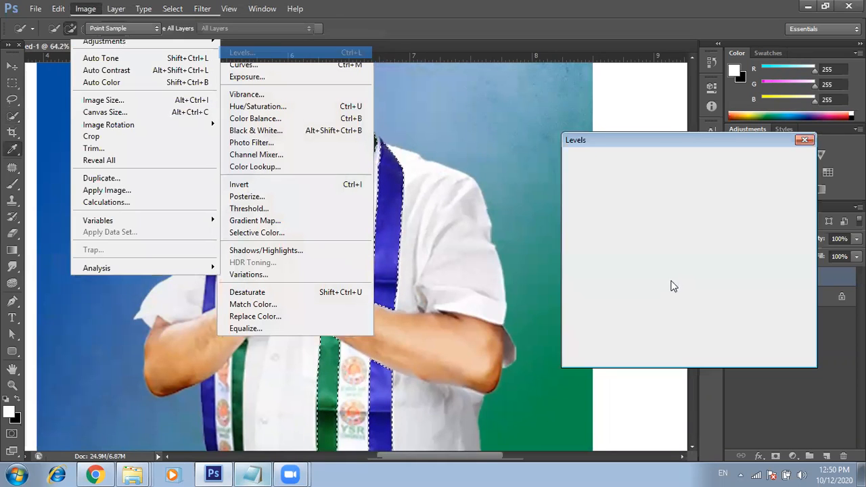
{"action": "left_click_drag", "start_coordinate": [661, 282], "coordinate": [675, 284]}
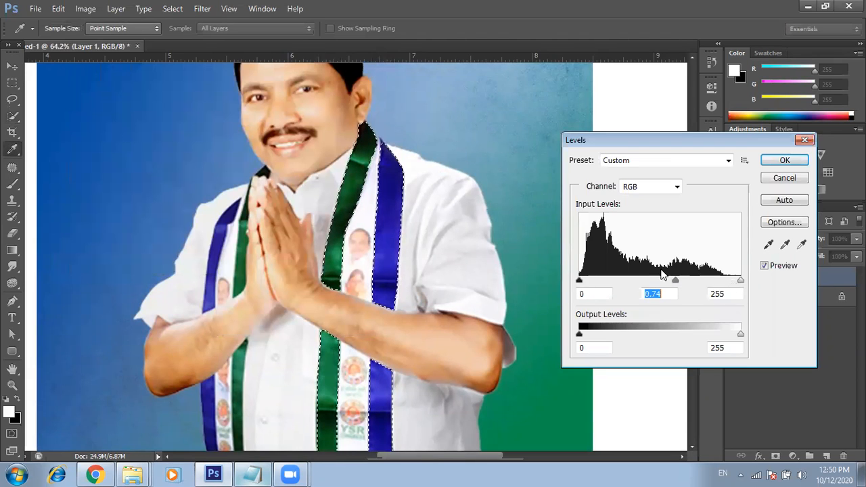
{"action": "left_click_drag", "start_coordinate": [740, 279], "coordinate": [733, 280]}
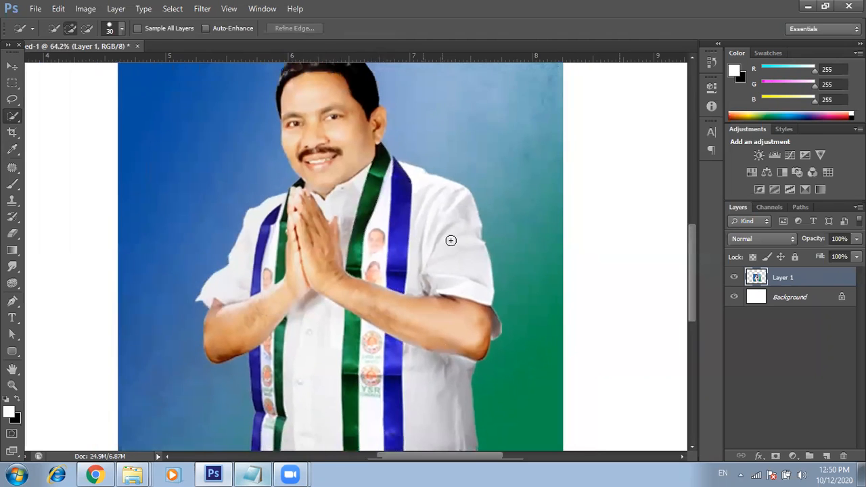
{"action": "scroll", "coordinate": [455, 230], "scroll_direction": "down", "scroll_amount": 3}
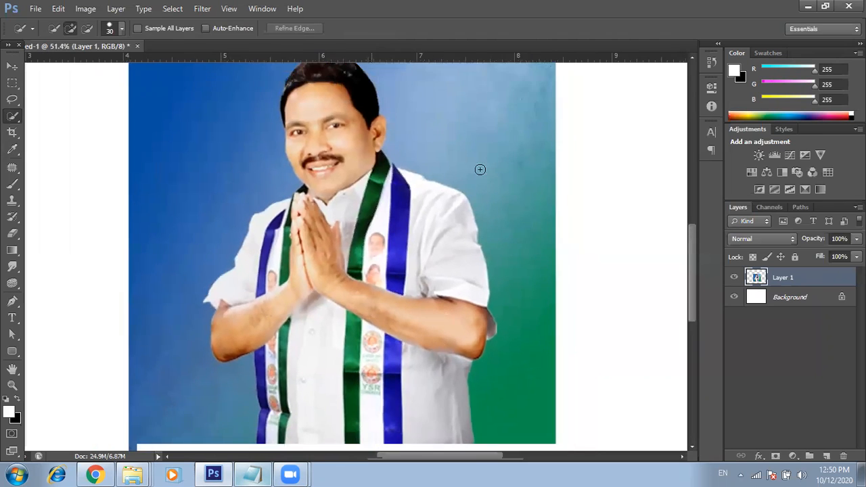
Select the white shirt and undo the last additions, keeping only the parts below the forearms selected.
{"action": "scroll", "coordinate": [332, 270], "scroll_direction": "up", "scroll_amount": 2}
{"action": "scroll", "coordinate": [328, 204], "scroll_direction": "up", "scroll_amount": 2}
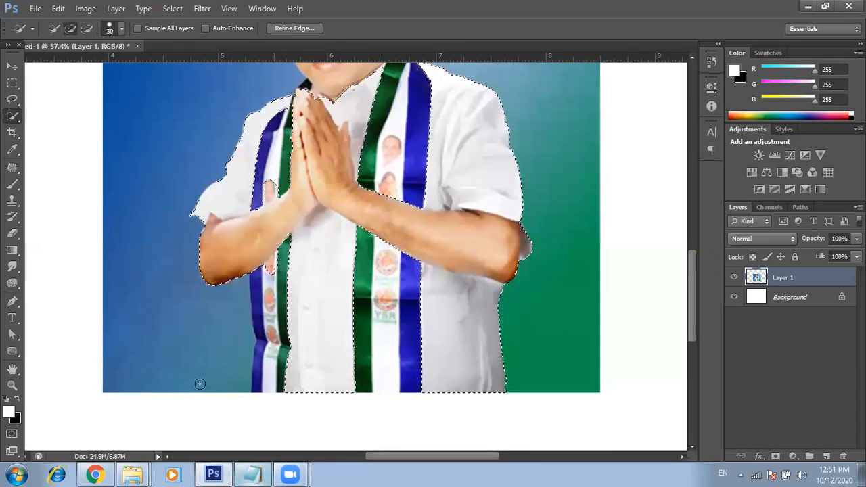
{"action": "key", "text": "ctrl+alt+z"}
{"action": "key", "text": "ctrl+alt+z"}
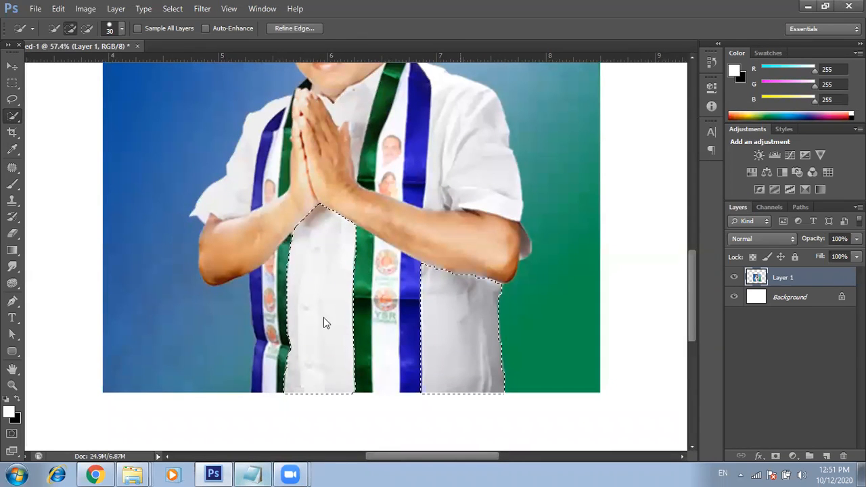
Apply Hue/Saturation to the selected lower shirt areas with a hue of +37, and clear the selection.
{"action": "key", "text": "alt+i"}
{"action": "key", "text": "Escape"}
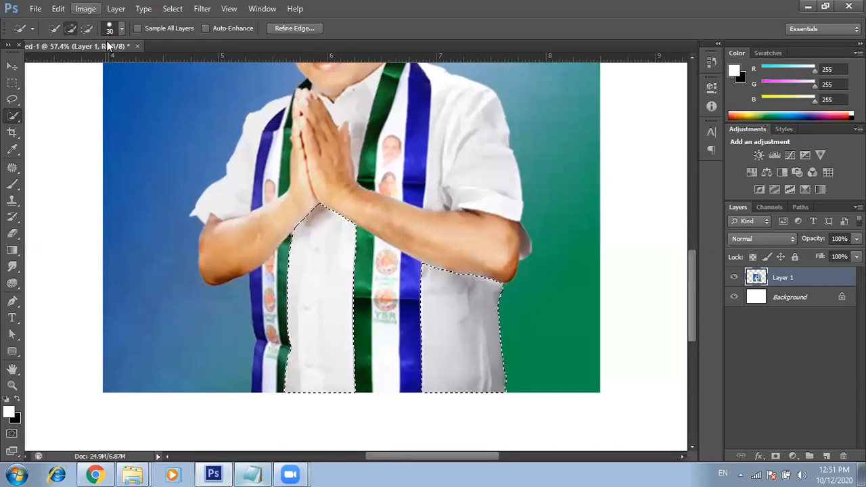
{"action": "key", "text": "alt+i"}
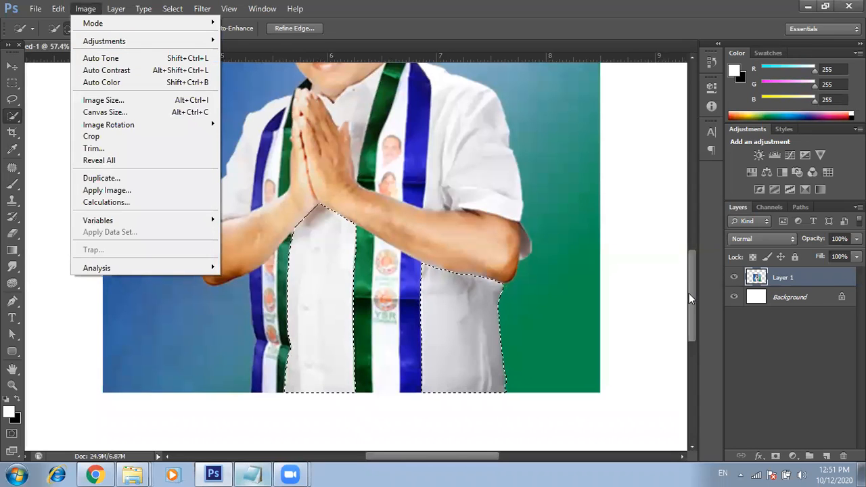
{"action": "key", "text": "j"}
{"action": "key", "text": "h"}
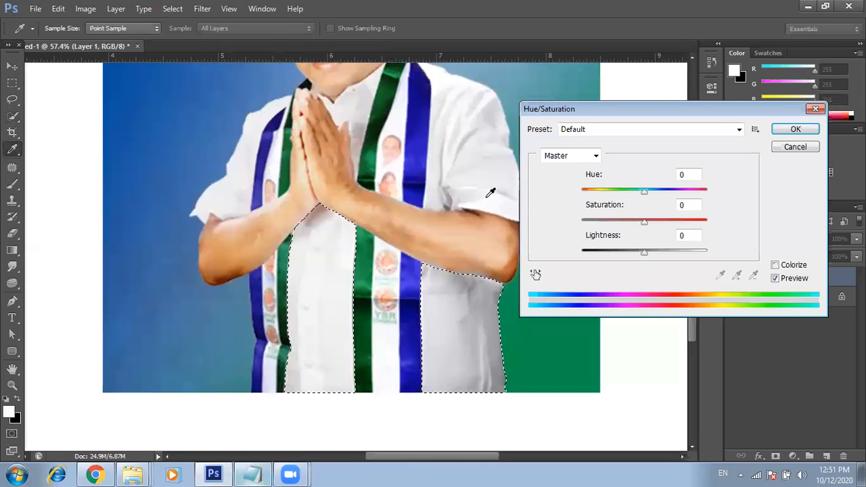
{"action": "left_click_drag", "start_coordinate": [644, 192], "coordinate": [660, 192]}
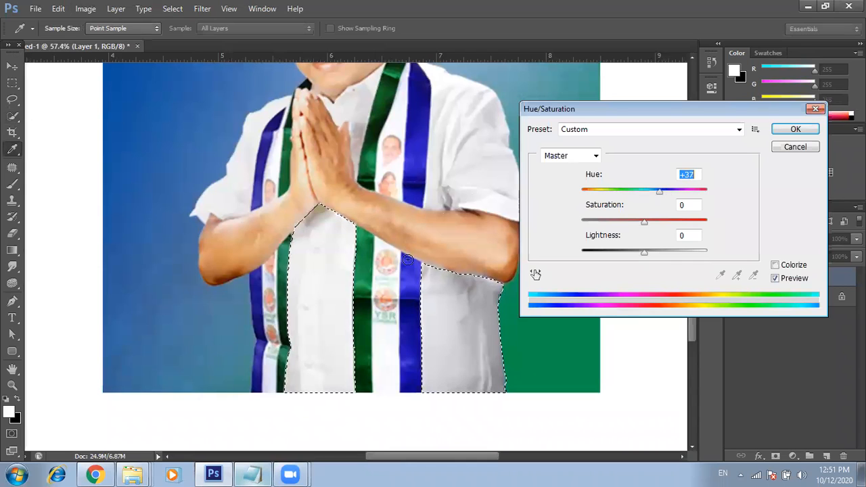
{"action": "key", "text": "Return"}
{"action": "key", "text": "ctrl+d"}
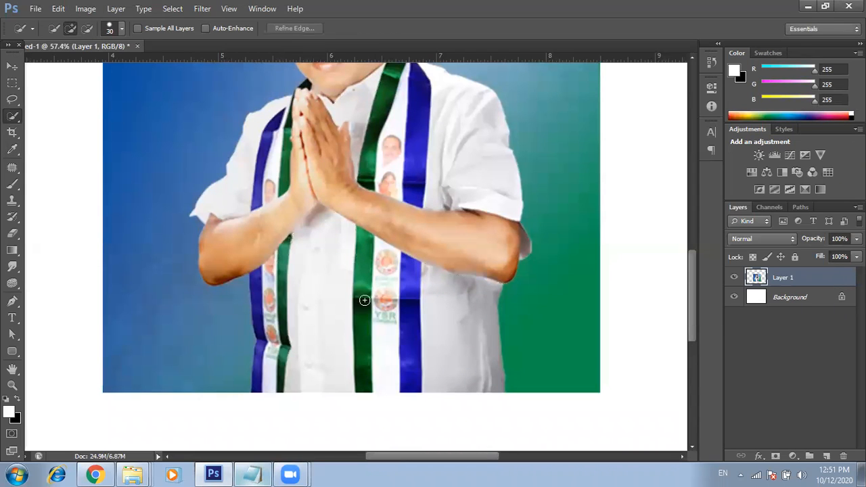
Select the blue and green scarf stripes on the man's left side, above and below the forearm, and open Hue/Saturation.
{"action": "left_click_drag", "start_coordinate": [369, 183], "coordinate": [363, 251]}
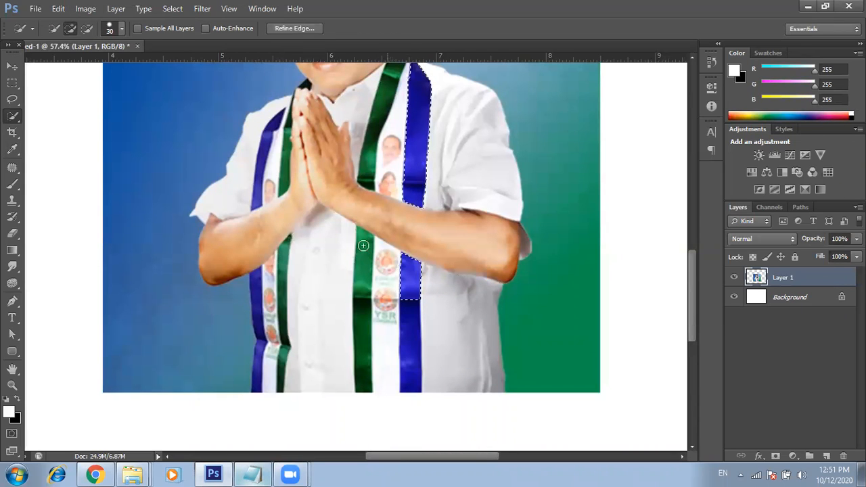
{"action": "left_click", "coordinate": [85, 8]}
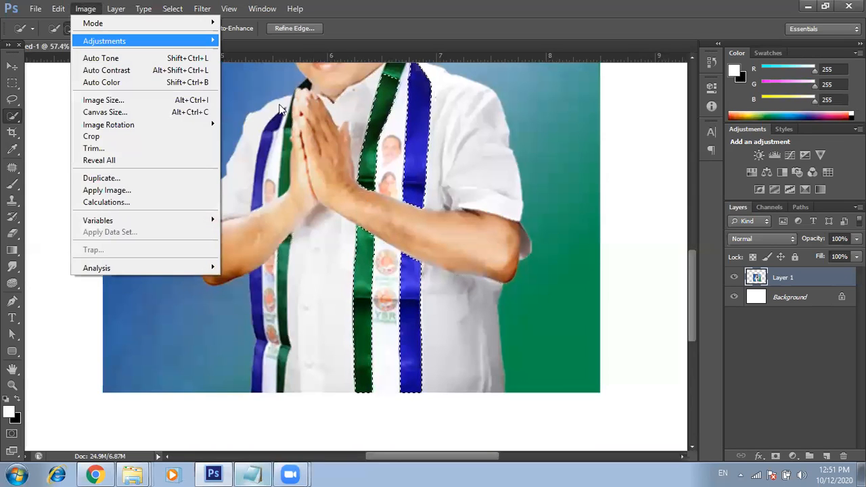
{"action": "left_click", "coordinate": [307, 106]}
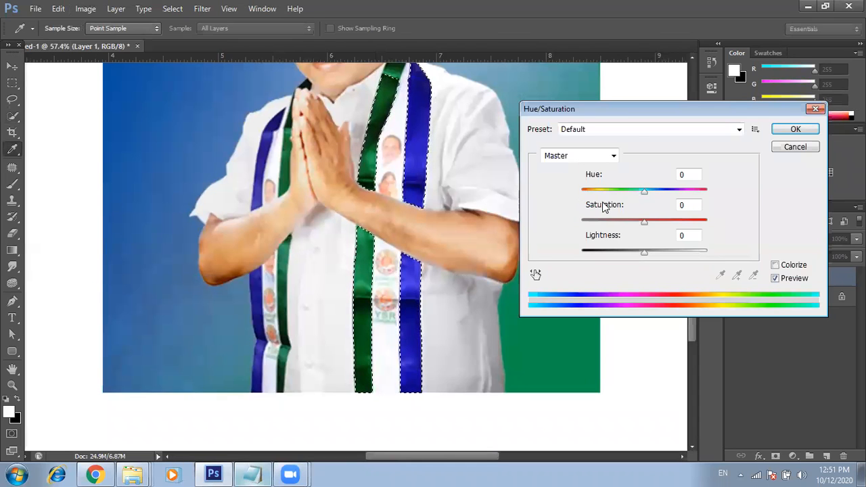
Try several hue shifts on the selected stripes up to +180, with saturation at -5 and lightness at +37.
{"action": "left_click_drag", "start_coordinate": [588, 195], "coordinate": [663, 229]}
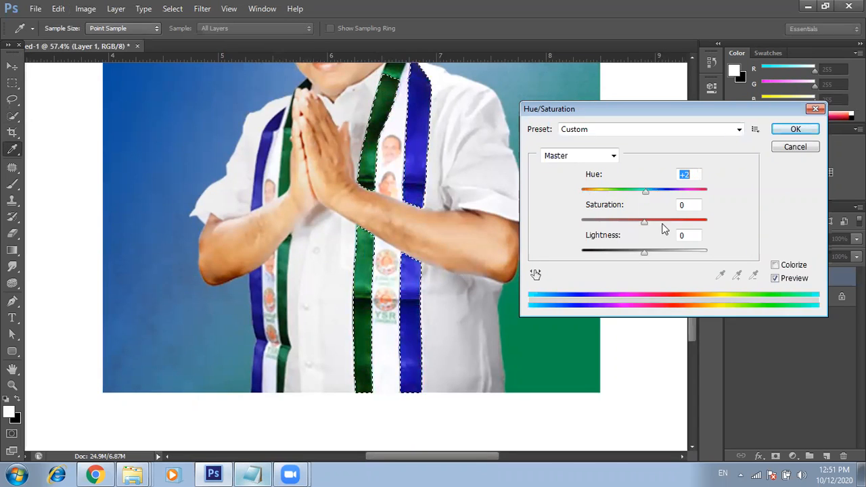
{"action": "left_click_drag", "start_coordinate": [629, 196], "coordinate": [616, 193]}
{"action": "scroll", "coordinate": [706, 197], "scroll_direction": "up", "scroll_amount": 20}
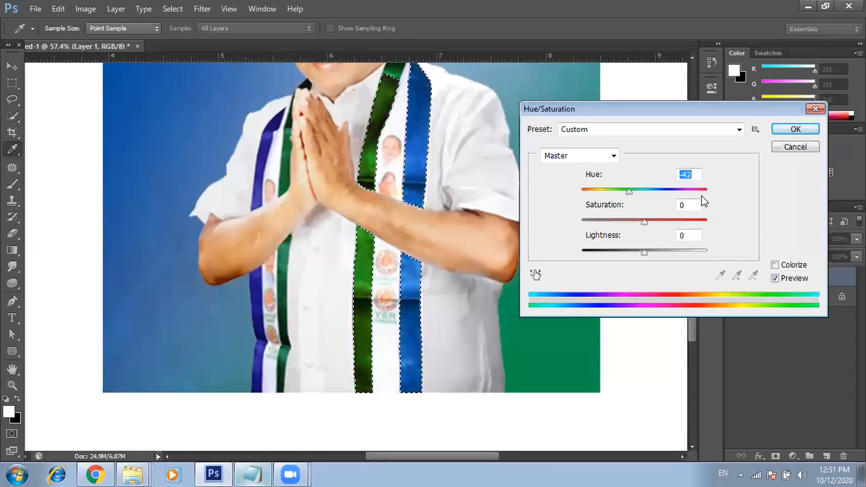
{"action": "scroll", "coordinate": [709, 205], "scroll_direction": "up", "scroll_amount": 20}
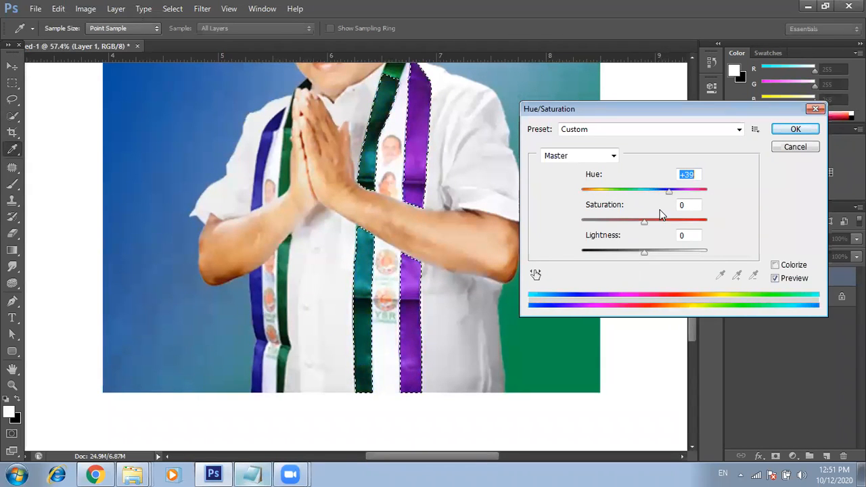
{"action": "scroll", "coordinate": [679, 229], "scroll_direction": "up", "scroll_amount": 15}
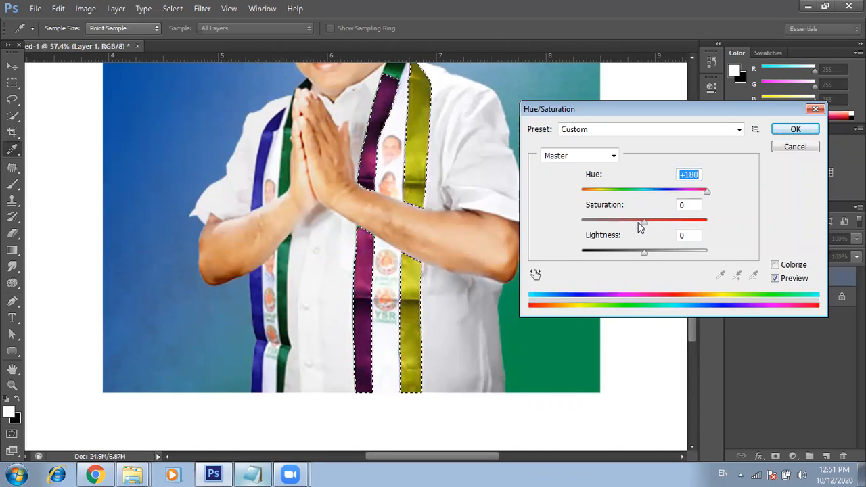
{"action": "left_click_drag", "start_coordinate": [644, 222], "coordinate": [693, 222]}
{"action": "left_click_drag", "start_coordinate": [644, 255], "coordinate": [672, 240]}
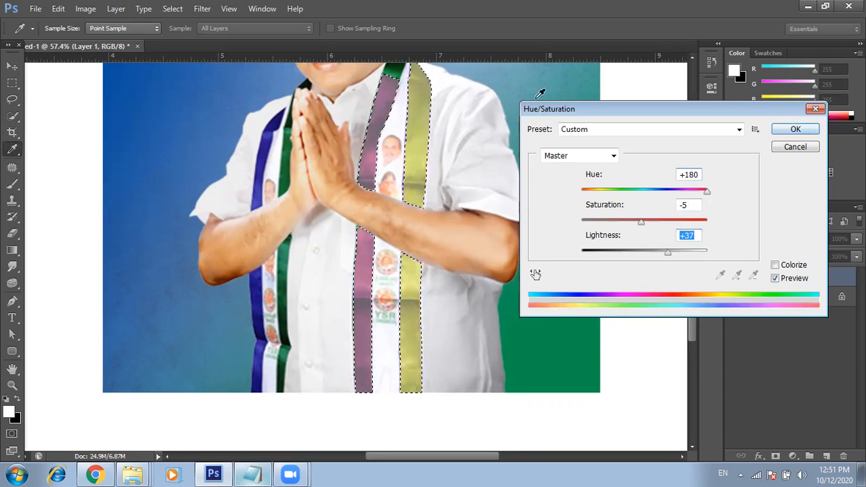
Reset the stripes' saturation and lightness to 0, shift the hue to turn them purple and olive, apply it and clear the selection.
{"action": "type", "text": "0"}
{"action": "key", "text": "shift+Tab"}
{"action": "mouse_move", "coordinate": [637, 191]}
{"action": "left_mouse_down"}
{"action": "mouse_move", "coordinate": [611, 189]}
{"action": "mouse_move", "coordinate": [645, 193]}
{"action": "mouse_move", "coordinate": [608, 192]}
{"action": "mouse_move", "coordinate": [636, 191]}
{"action": "left_mouse_up"}
{"action": "type", "text": "0"}
{"action": "key", "text": "shift+Tab"}
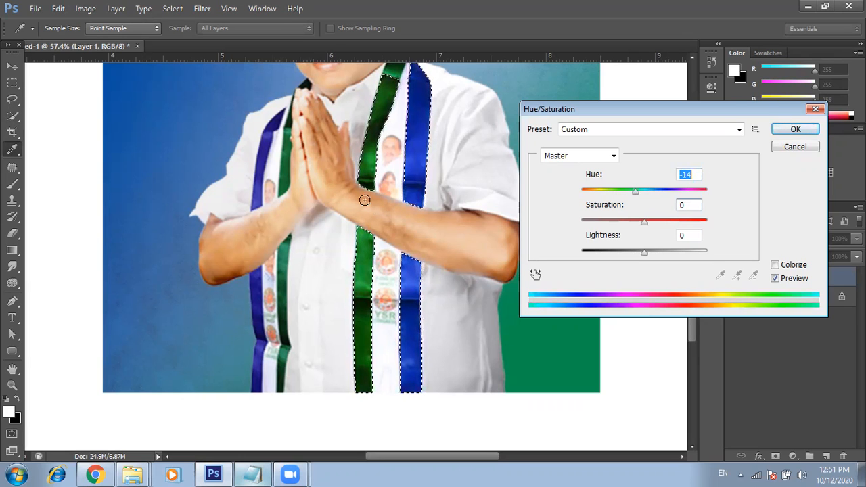
{"action": "scroll", "coordinate": [366, 199], "scroll_direction": "down", "scroll_amount": 5}
{"action": "key", "text": "Return"}
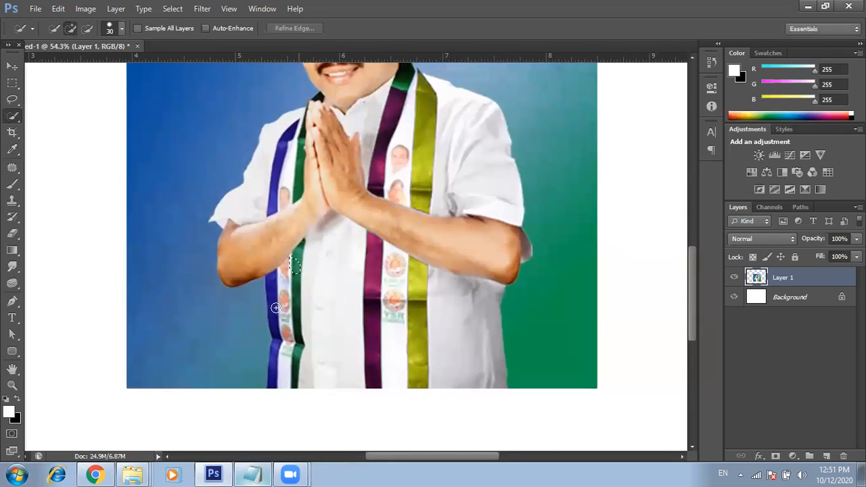
Select the blue and green scarf stripes below the man's right forearm, shift their hue to +23 and clear the selection.
{"action": "left_click_drag", "start_coordinate": [295, 267], "coordinate": [304, 298]}
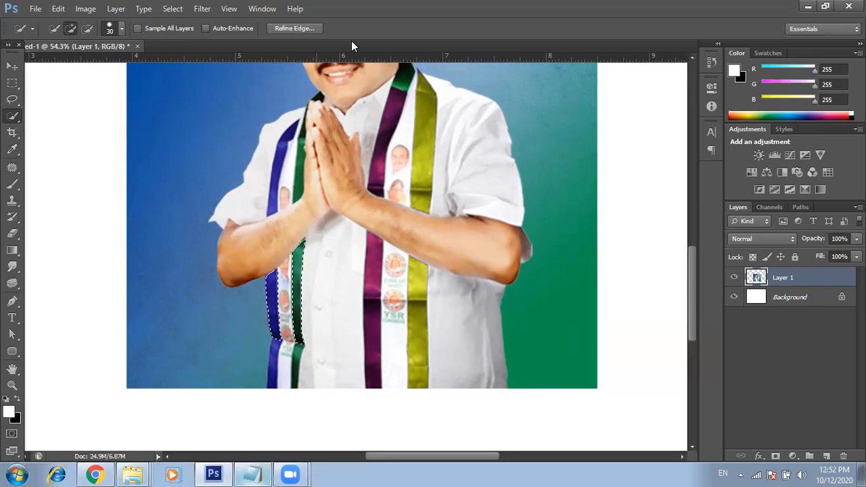
{"action": "key", "text": "alt+i"}
{"action": "key", "text": "Right"}
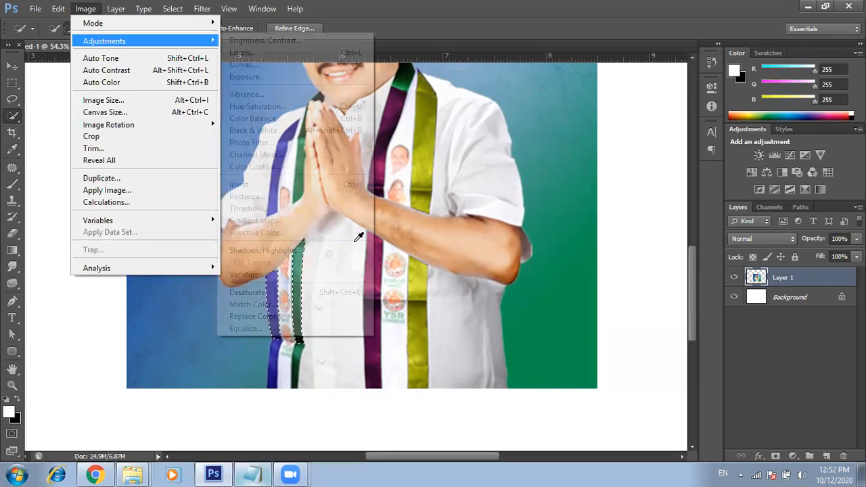
{"action": "key", "text": "h"}
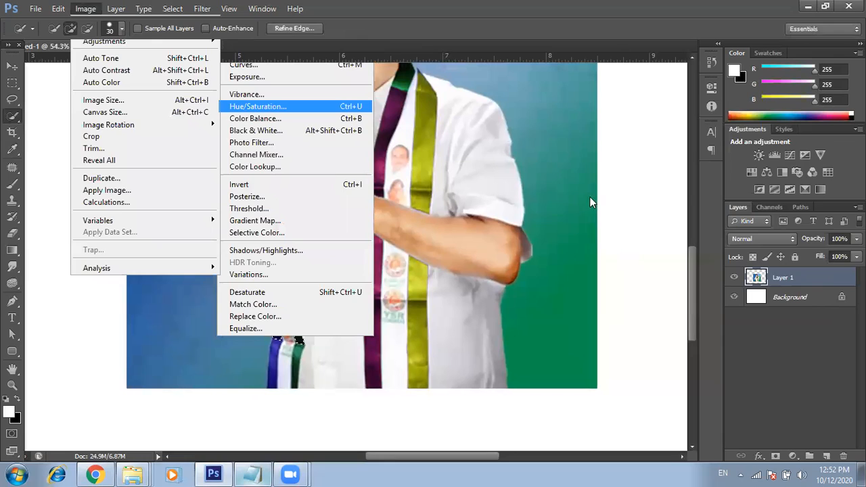
{"action": "left_click_drag", "start_coordinate": [645, 192], "coordinate": [588, 192]}
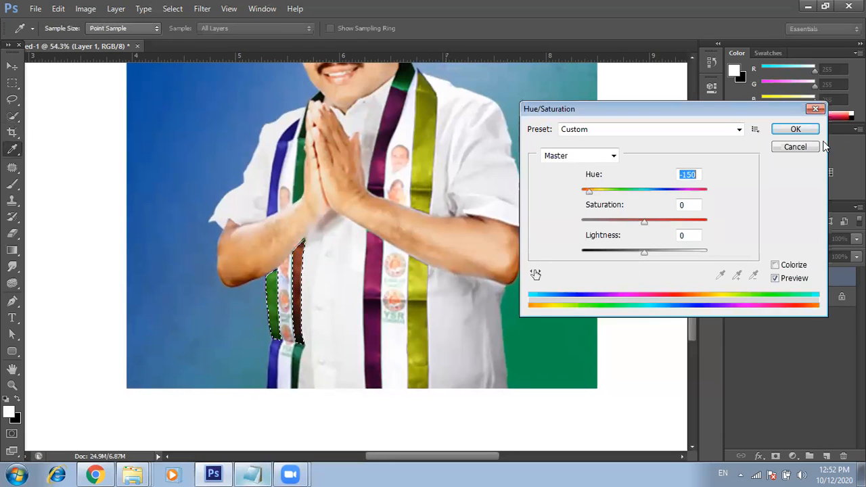
{"action": "left_click", "coordinate": [790, 130]}
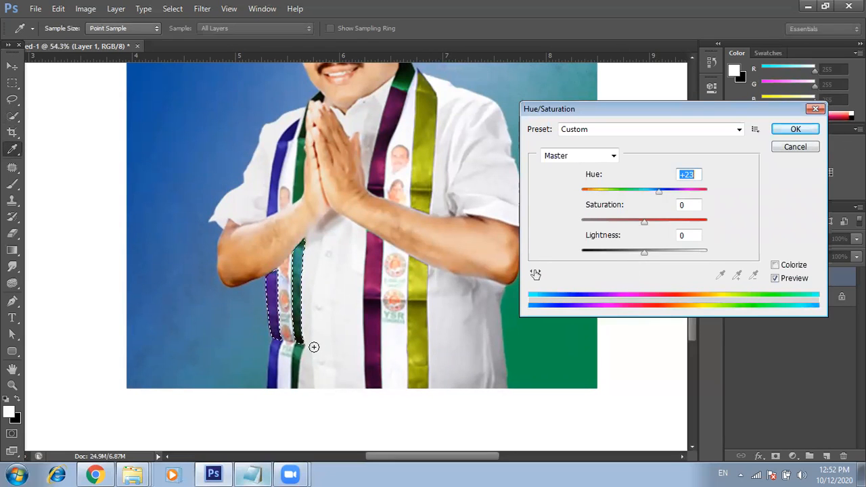
{"action": "key", "text": "ctrl+d"}
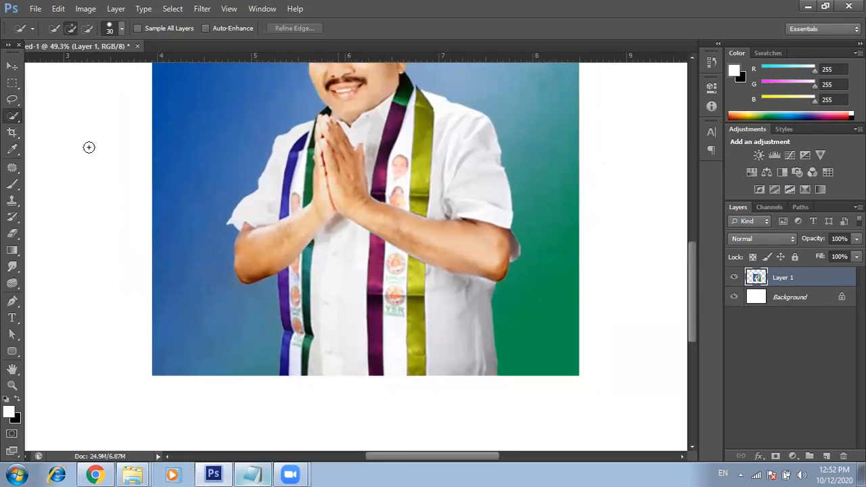
Select a small spot of the background beside the man's head and set the Quick Selection brush size to 179 px.
{"action": "left_click", "coordinate": [302, 211], "text": "ctrl"}
{"action": "left_click_drag", "start_coordinate": [315, 214], "coordinate": [342, 127]}
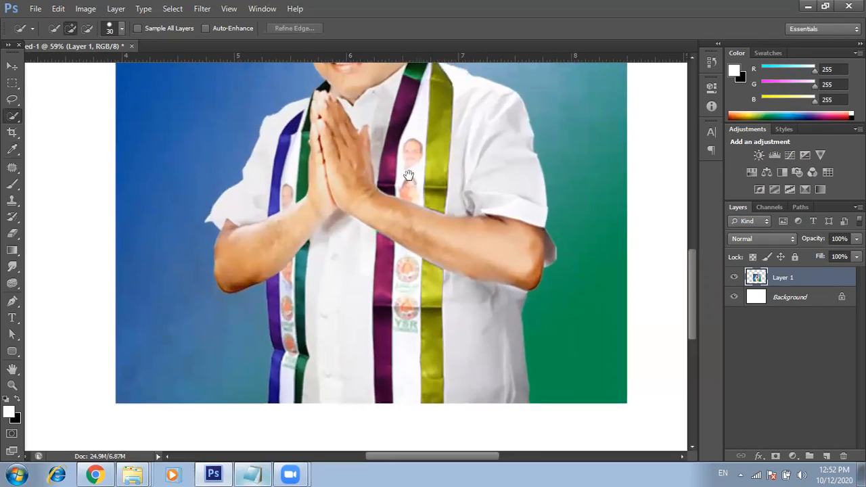
{"action": "left_click", "coordinate": [420, 259], "text": "alt"}
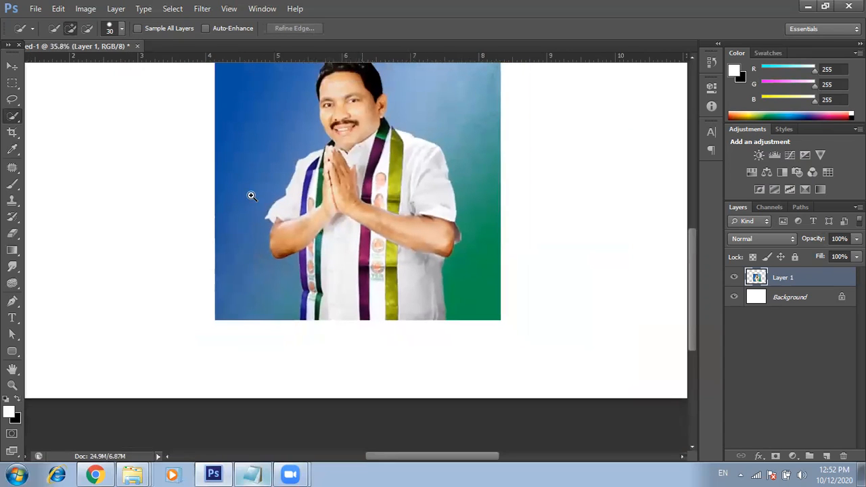
{"action": "left_click", "coordinate": [252, 196], "text": "ctrl"}
{"action": "left_click_drag", "start_coordinate": [381, 193], "coordinate": [336, 256]}
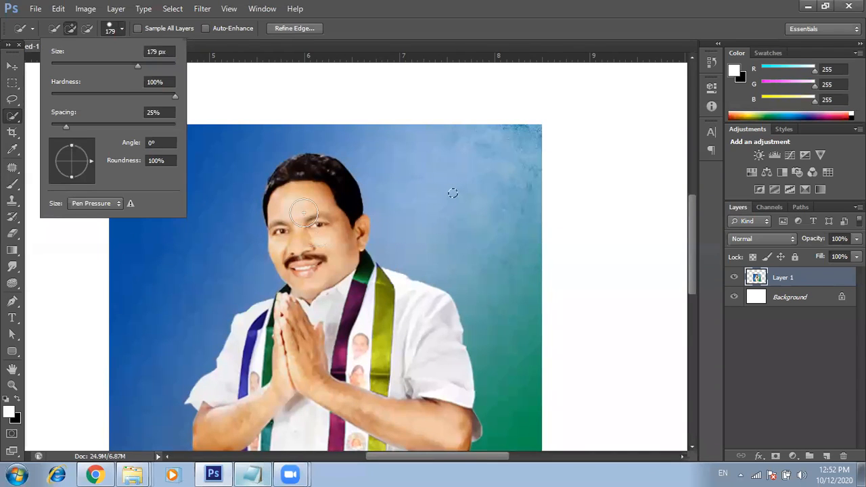
{"action": "key", "text": "Return"}
{"action": "key", "text": "Return"}
{"action": "scroll", "coordinate": [445, 174], "scroll_direction": "down", "scroll_amount": 2}
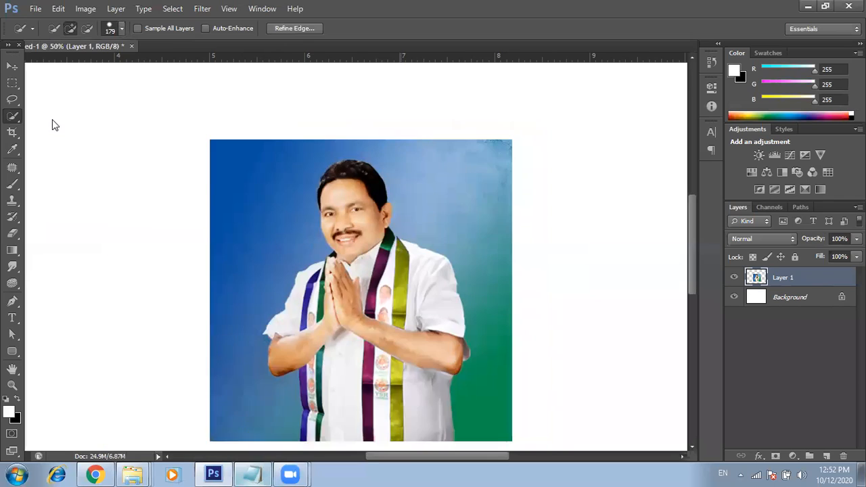
Shift the hue of the selected portrait background to -180 with Hue/Saturation, apply it and clear the selection.
{"action": "left_click", "coordinate": [85, 9]}
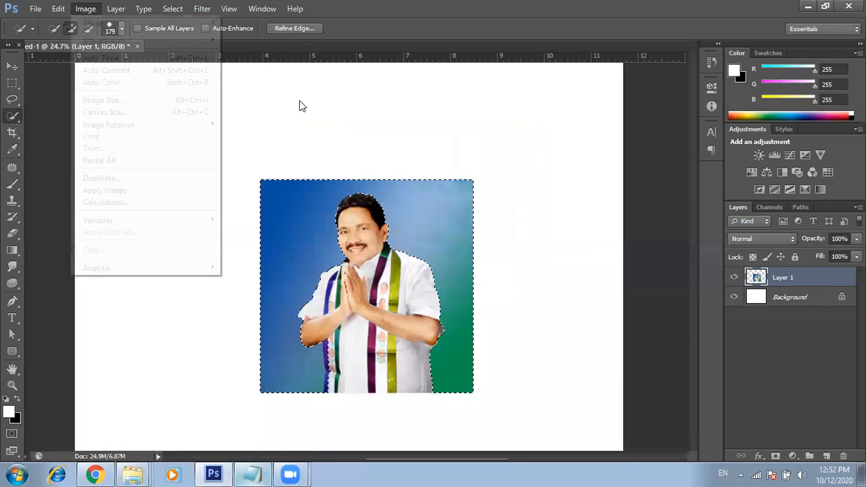
{"action": "mouse_move", "coordinate": [135, 41]}
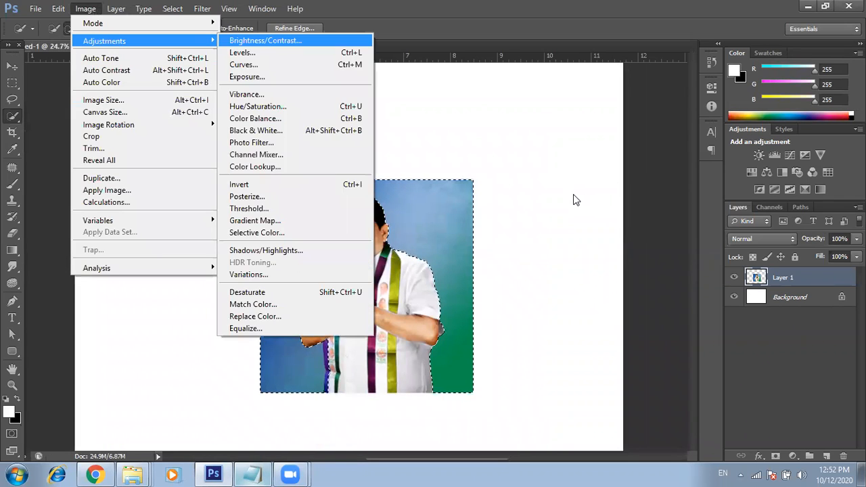
{"action": "left_click", "coordinate": [258, 107]}
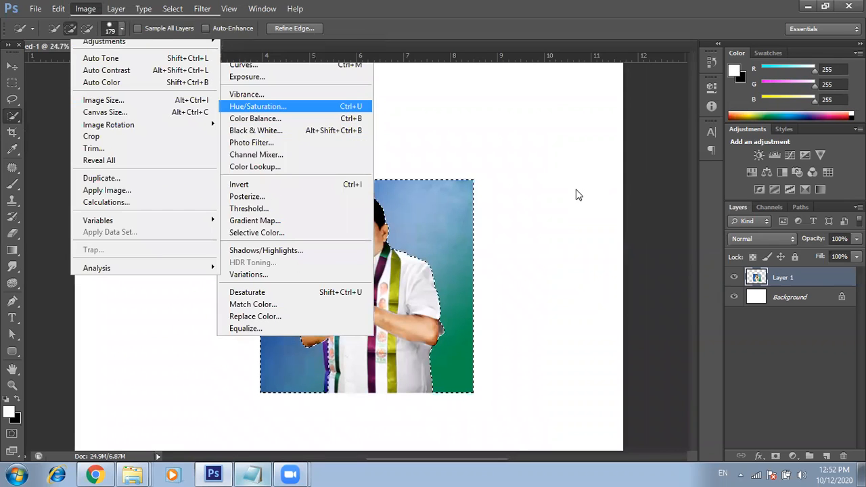
{"action": "left_click_drag", "start_coordinate": [644, 192], "coordinate": [597, 192]}
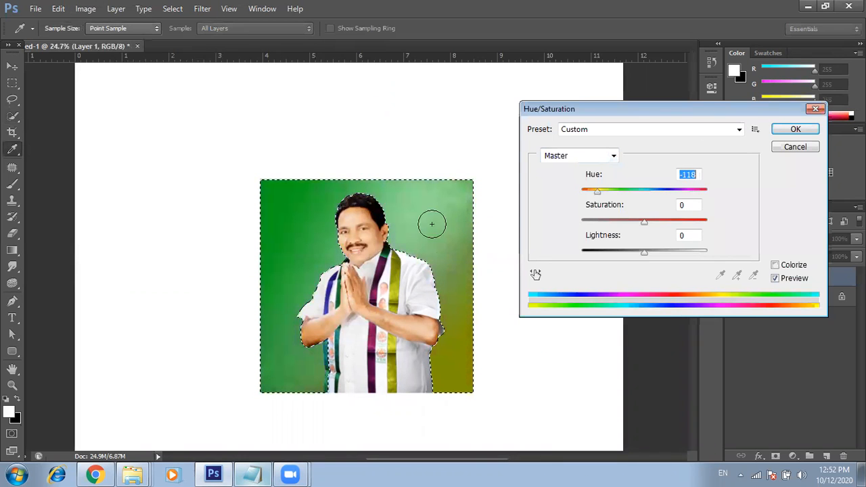
{"action": "key", "text": "Return"}
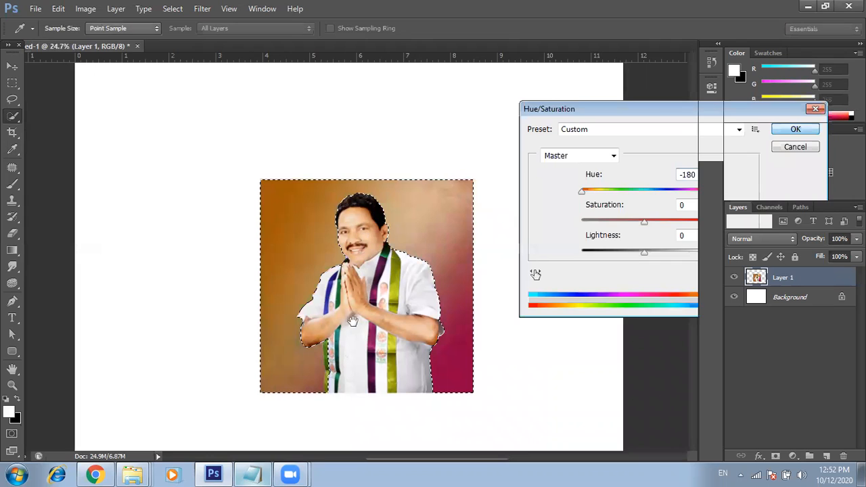
{"action": "key", "text": "ctrl+d"}
Select the man's moustache with a 15 px Quick Selection brush, darken it and clear the selection.
{"action": "left_click", "coordinate": [352, 201], "text": "ctrl"}
{"action": "left_click_drag", "start_coordinate": [358, 240], "coordinate": [337, 161]}
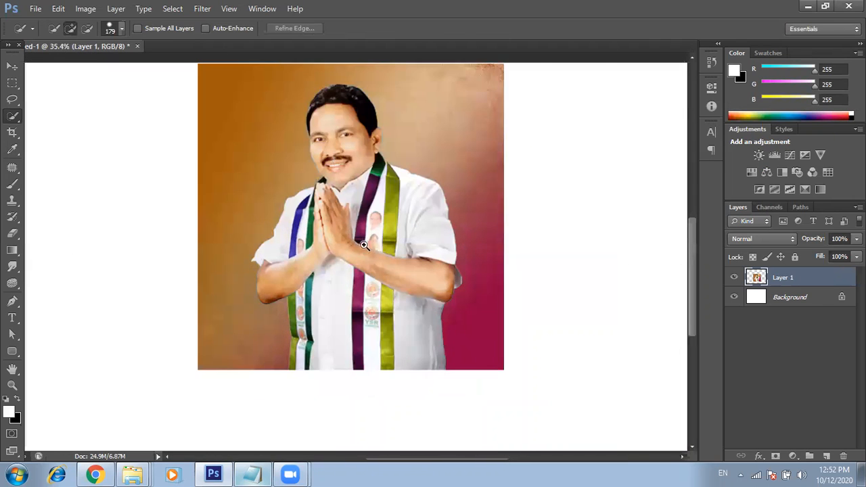
{"action": "left_click", "coordinate": [365, 246], "text": "ctrl"}
{"action": "left_click_drag", "start_coordinate": [227, 185], "coordinate": [239, 233]}
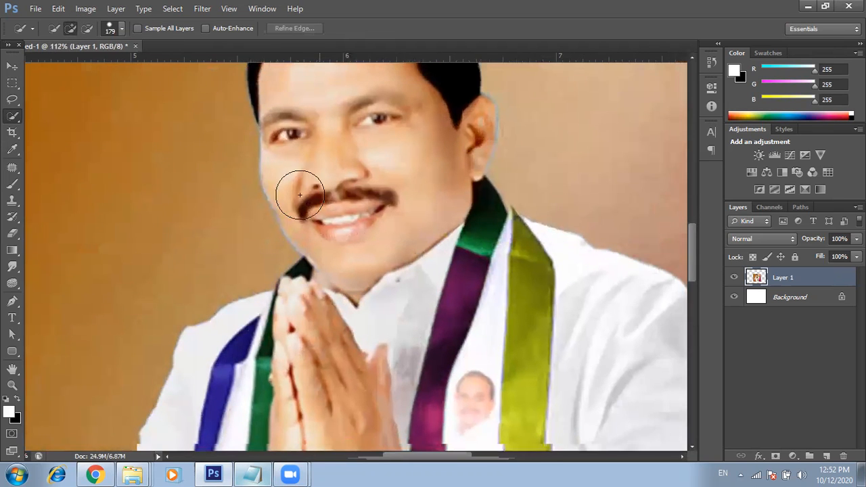
{"action": "key", "text": "ctrl+plus"}
{"action": "left_click", "coordinate": [121, 29]}
{"action": "left_click", "coordinate": [95, 71]}
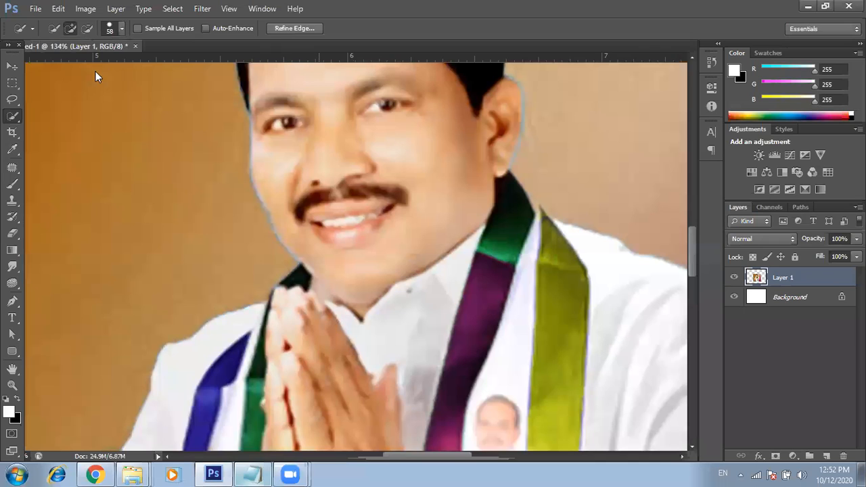
{"action": "right_click", "coordinate": [177, 87]}
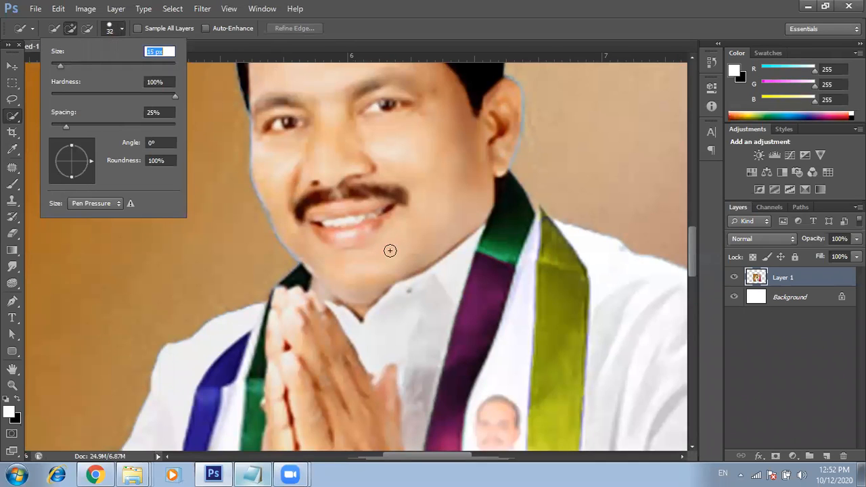
{"action": "key", "text": "Return"}
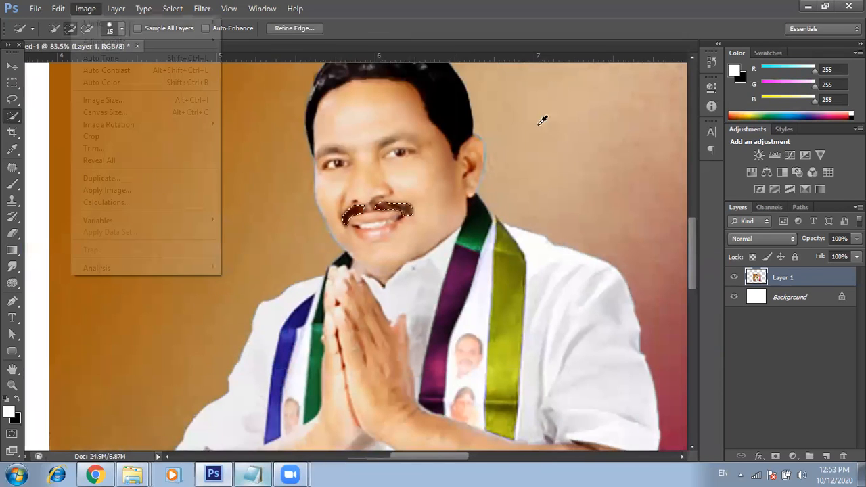
{"action": "key", "text": "j"}
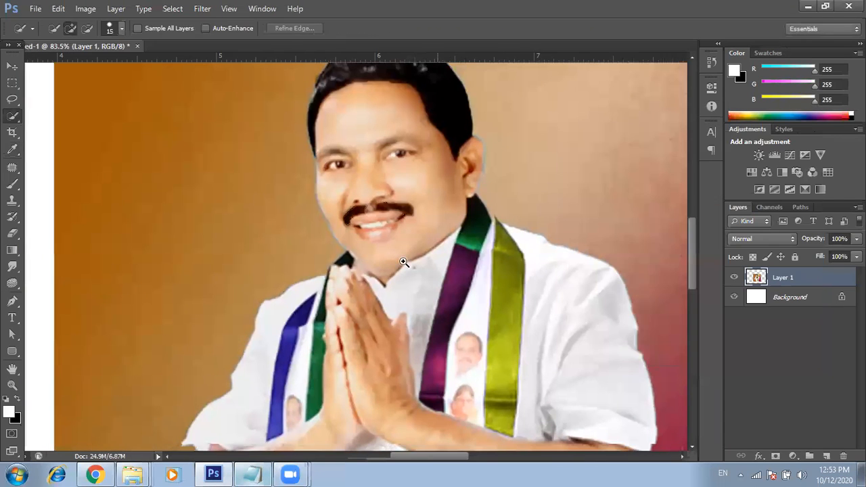
Switch from Quick Selection to the Magic Wand tool with the whole page in view.
{"action": "scroll", "coordinate": [433, 211], "scroll_direction": "down", "scroll_amount": 4}
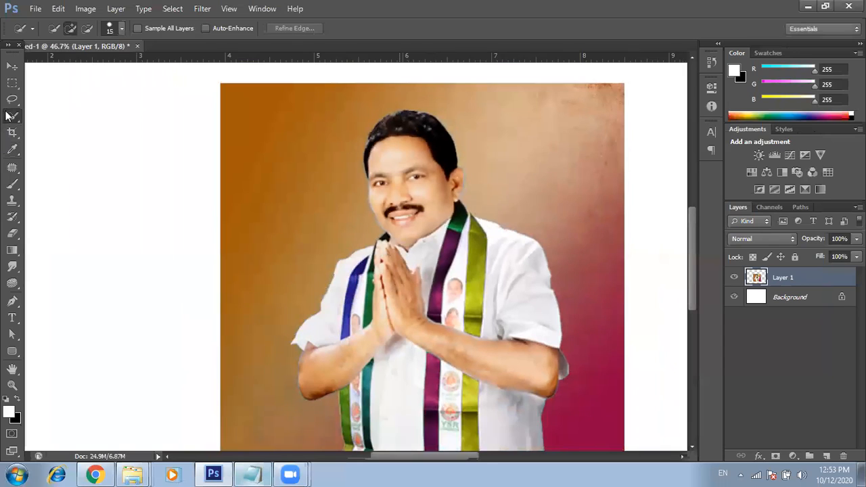
{"action": "scroll", "coordinate": [57, 136], "scroll_direction": "down", "scroll_amount": 4}
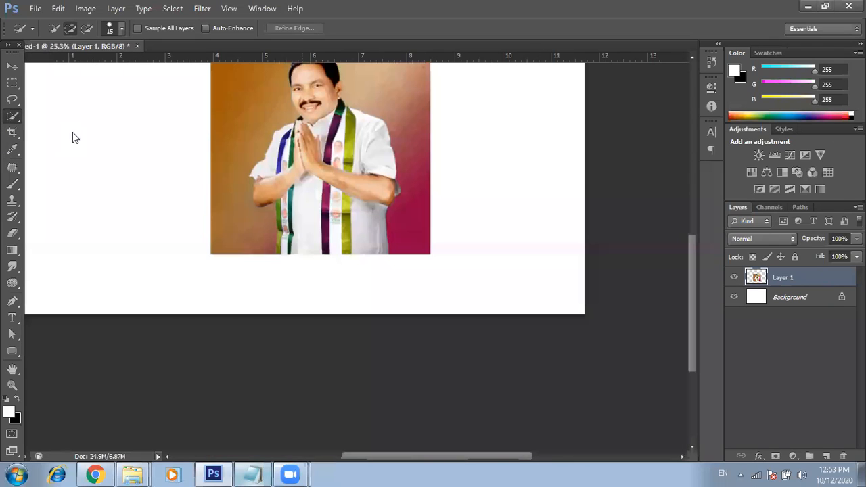
{"action": "key", "text": "shift+w"}
{"action": "scroll", "coordinate": [160, 199], "scroll_direction": "down", "scroll_amount": 3}
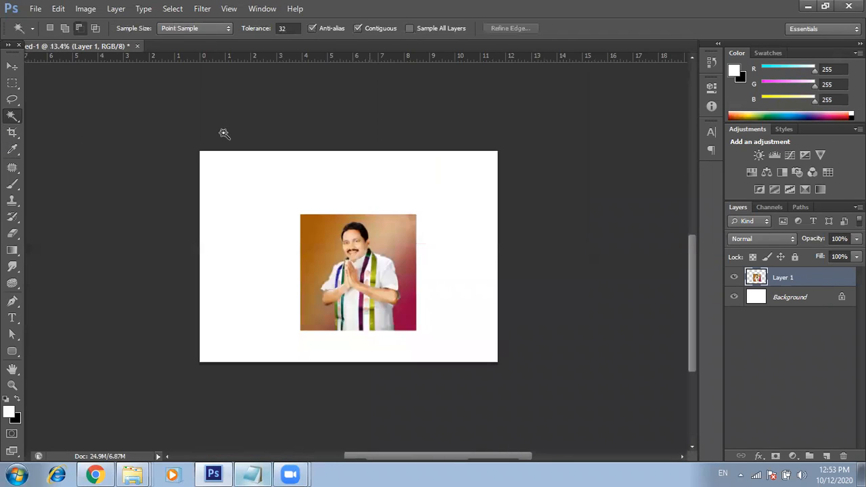
{"action": "scroll", "coordinate": [266, 163], "scroll_direction": "up", "scroll_amount": 2}
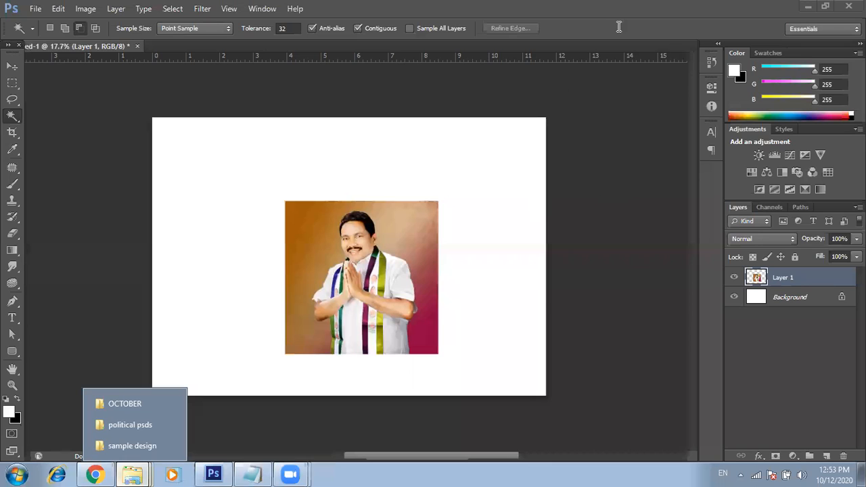
Switch to Chrome, open the purple mother-and-child silhouette from the "mothers day png" image results, copy it and return to Photoshop.
{"action": "key", "text": "alt+Tab"}
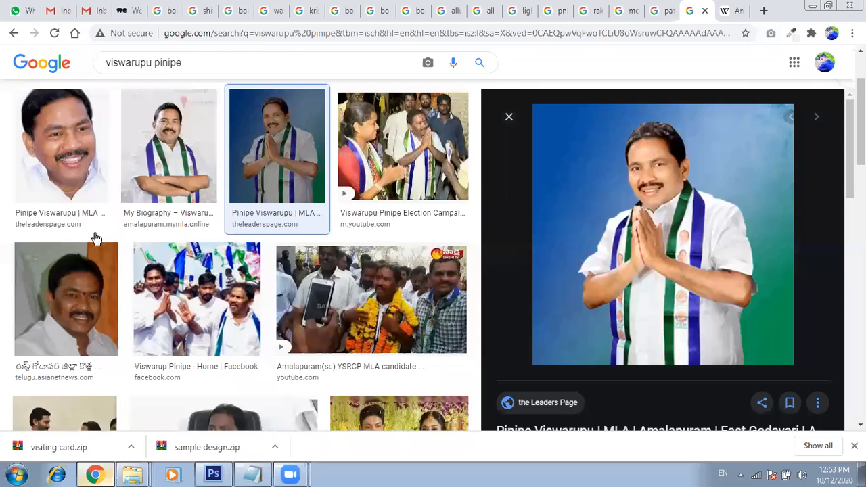
{"action": "key", "text": "ctrl+w"}
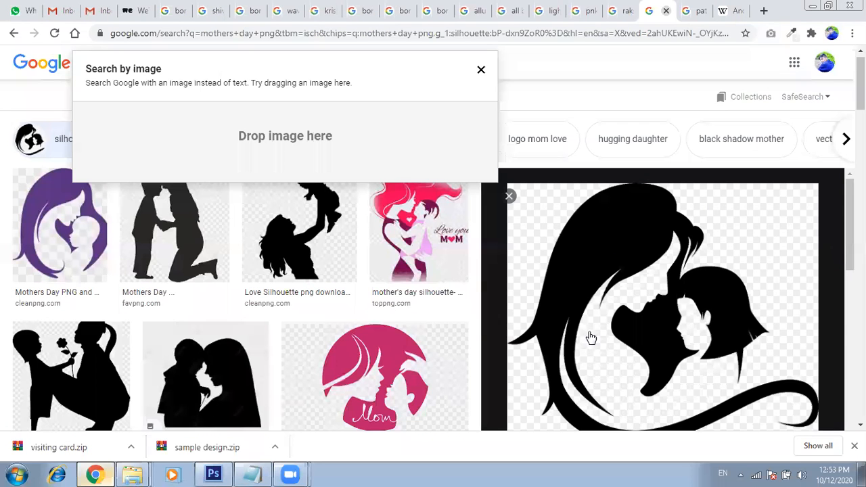
{"action": "key", "text": "Escape"}
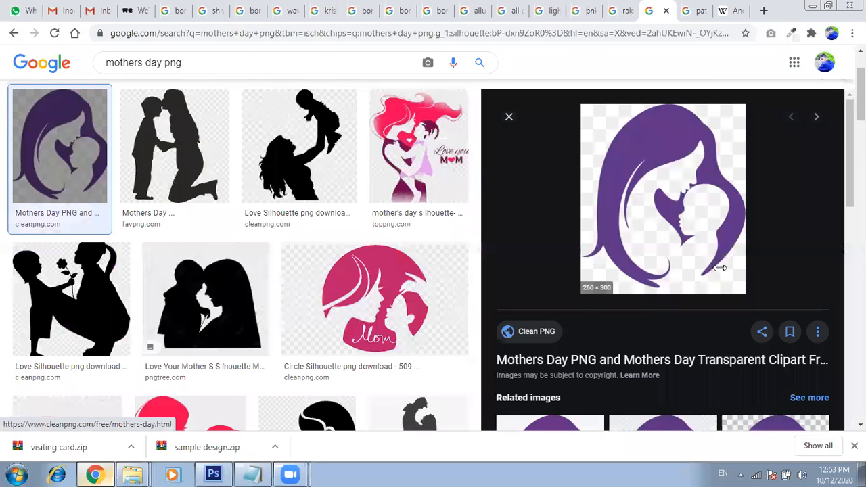
{"action": "key", "text": "alt+Tab"}
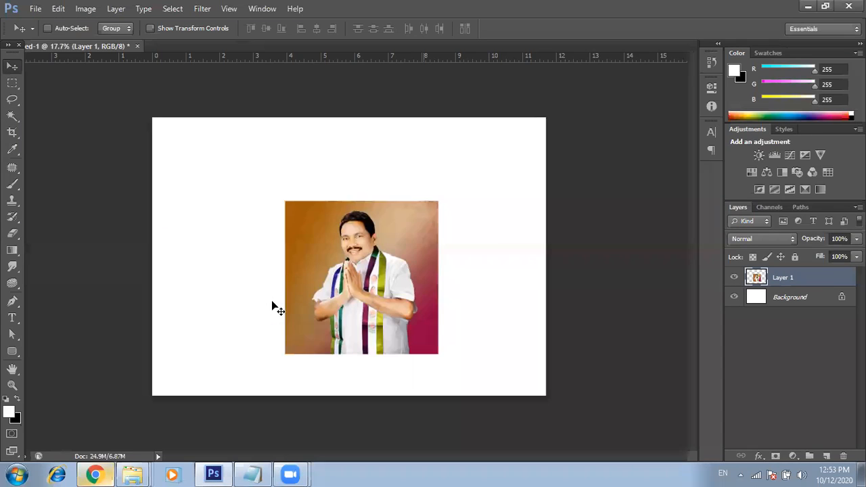
Move the portrait to the page's right edge and paste the purple silhouette enlarged into the page's left half.
{"action": "left_click_drag", "start_coordinate": [286, 263], "coordinate": [405, 229]}
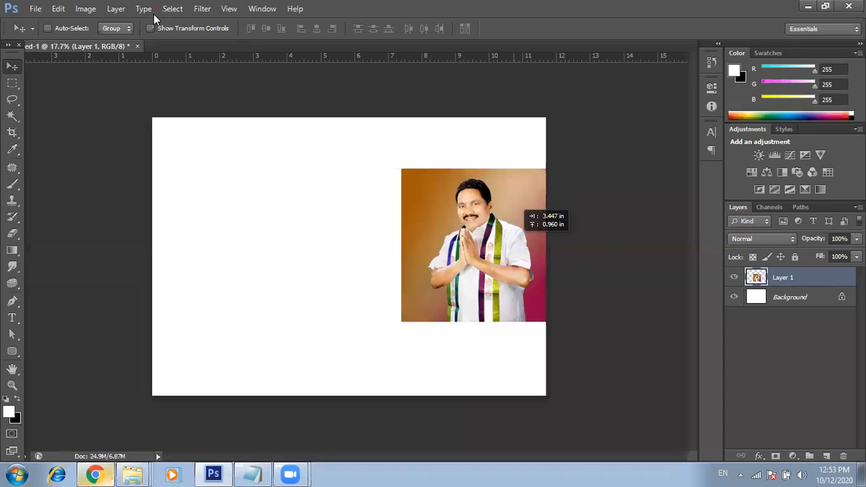
{"action": "key", "text": "ctrl+v"}
{"action": "key", "text": "ctrl+t"}
{"action": "left_click_drag", "start_coordinate": [377, 290], "coordinate": [145, 195]}
{"action": "key", "text": "Return"}
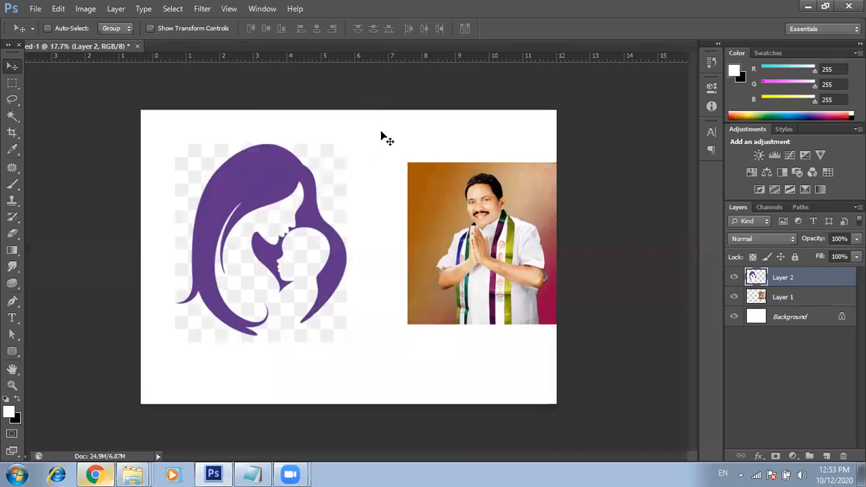
{"action": "scroll", "coordinate": [380, 130], "scroll_direction": "up", "scroll_amount": 2}
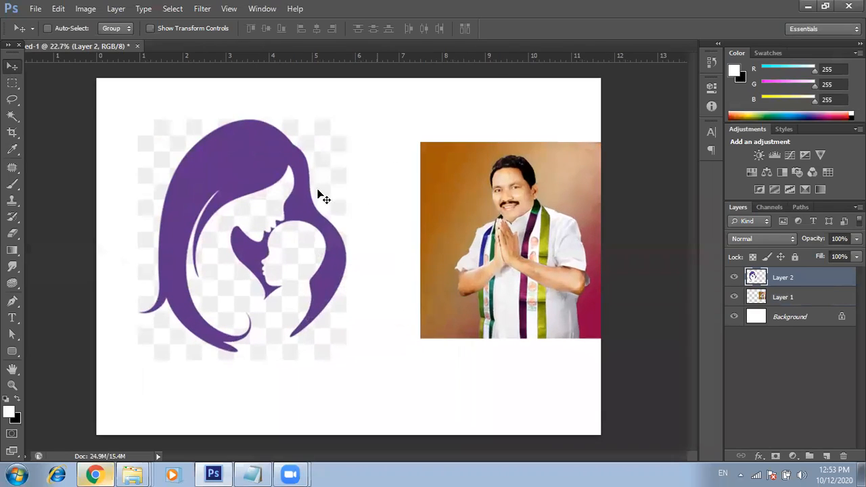
Select the checkered background around and inside the silhouette with the Magic Wand at tolerance 32, delete it and clear the selection.
{"action": "left_click", "coordinate": [46, 128]}
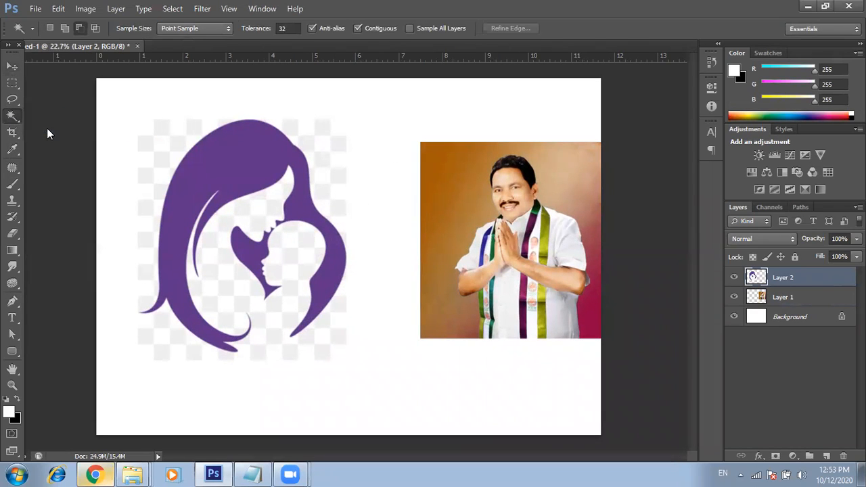
{"action": "left_click", "coordinate": [171, 136]}
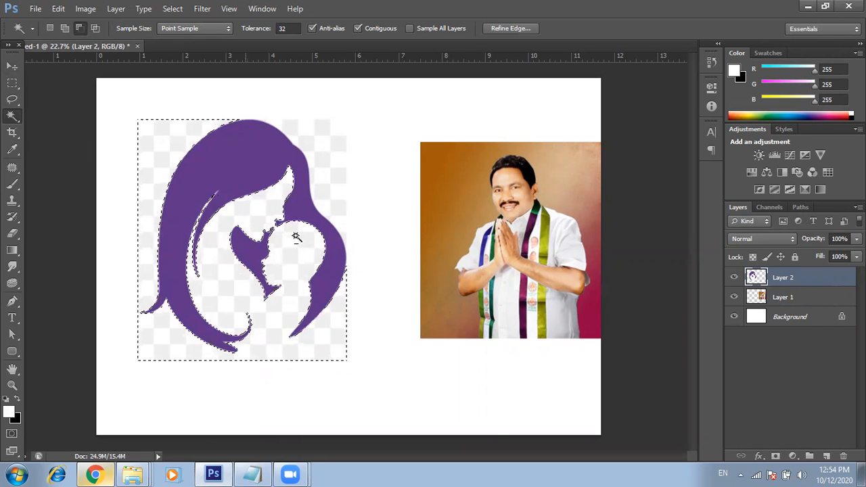
{"action": "key", "text": "Return"}
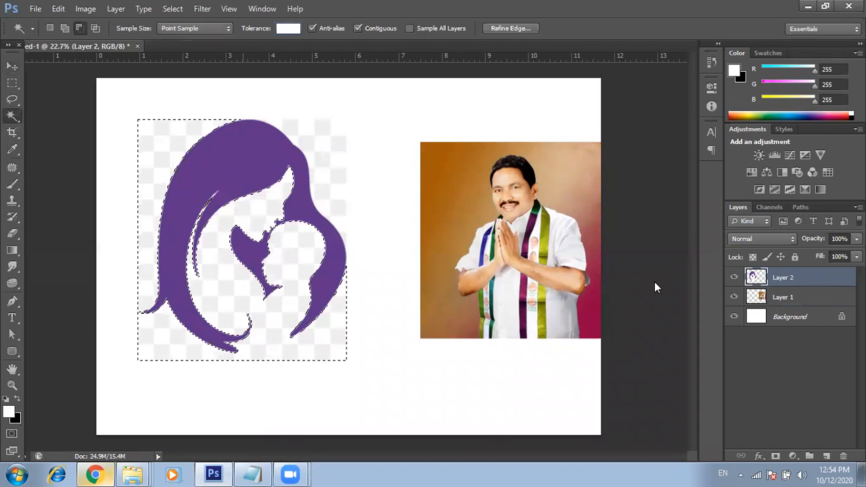
{"action": "left_click", "coordinate": [331, 142]}
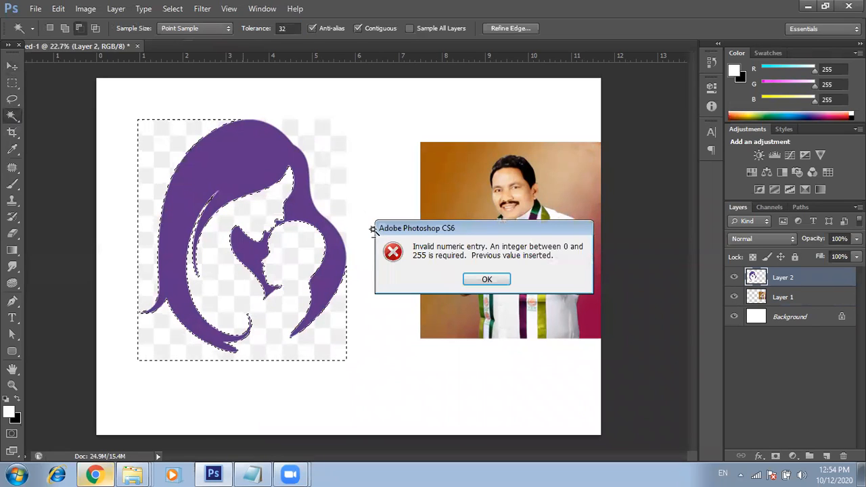
{"action": "key", "text": "Return"}
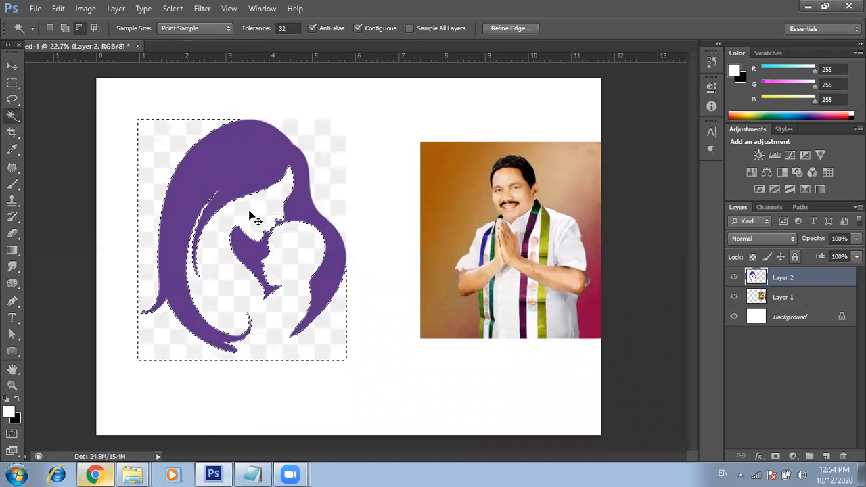
{"action": "key", "text": "ctrl+z"}
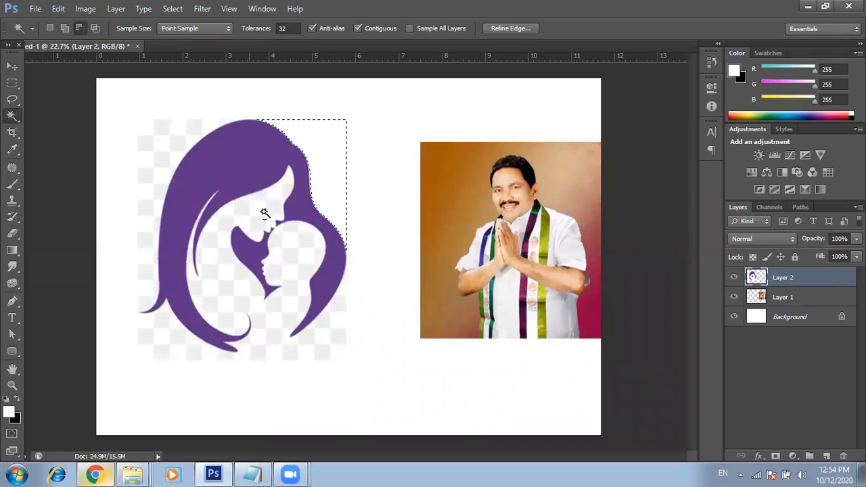
{"action": "left_click", "coordinate": [264, 217]}
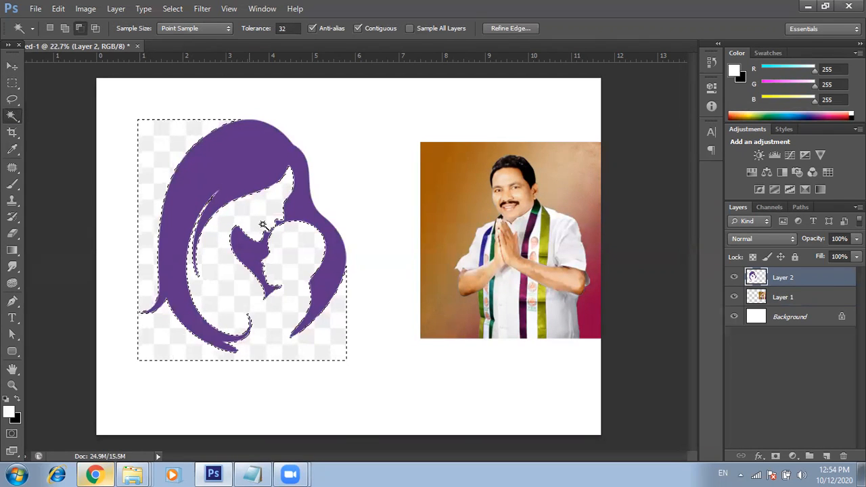
{"action": "key", "text": "Delete"}
{"action": "key", "text": "ctrl+d"}
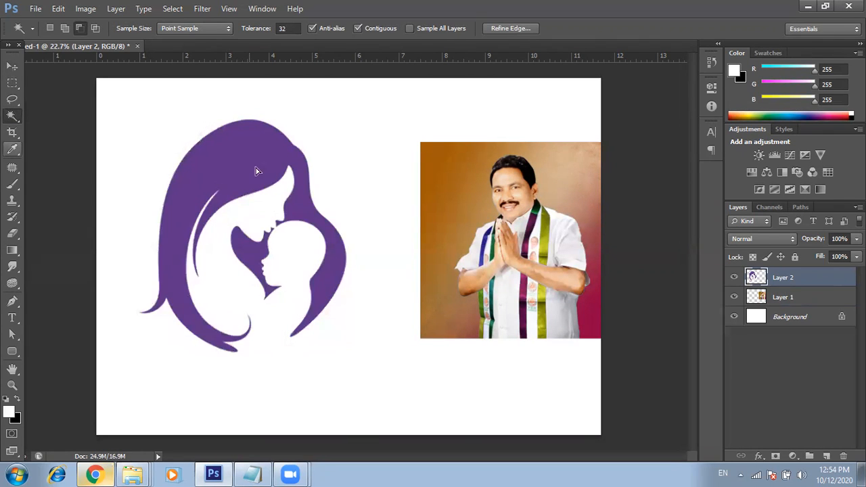
Move the purple silhouette right and slightly down so that it sits beside the portrait.
{"action": "key", "text": "v"}
{"action": "left_click_drag", "start_coordinate": [220, 174], "coordinate": [316, 188]}
{"action": "right_click", "coordinate": [219, 186]}
{"action": "left_click", "coordinate": [237, 195]}
Select the silhouette's large purple hair shape with the Magic Wand and add the small purple neck shape to the selection.
{"action": "left_click", "coordinate": [12, 117]}
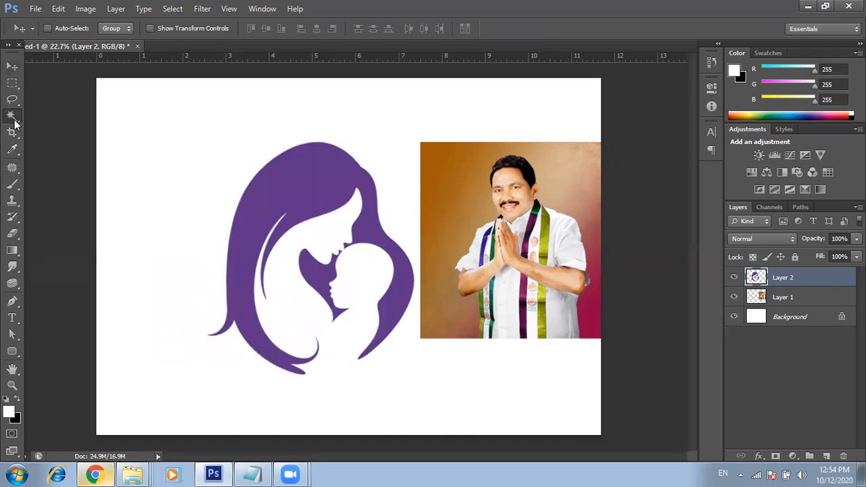
{"action": "left_click", "coordinate": [80, 127]}
{"action": "left_click", "coordinate": [334, 184]}
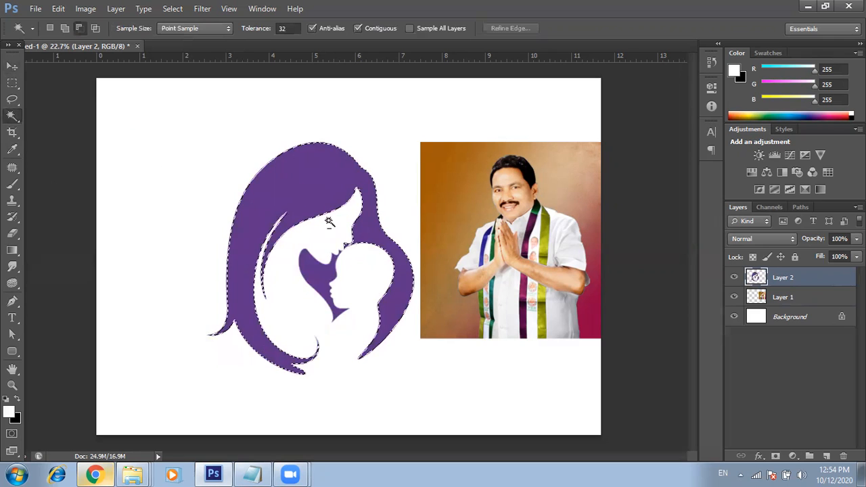
{"action": "left_click", "coordinate": [317, 278], "text": "shift"}
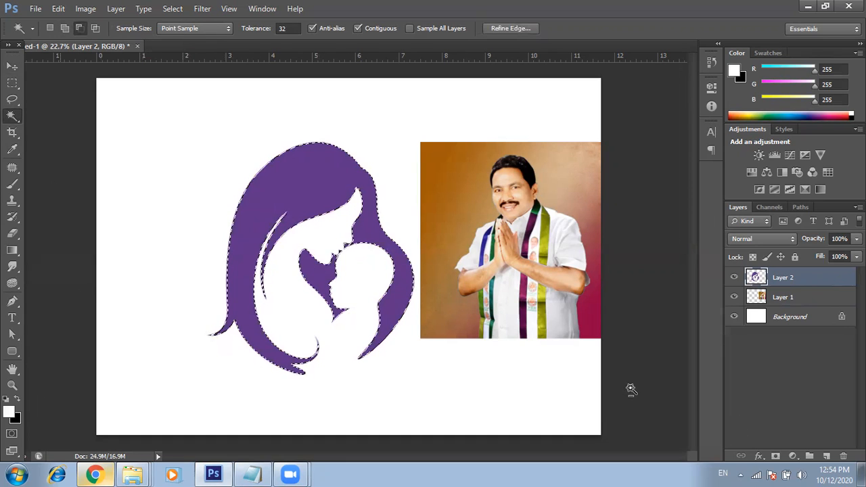
Apply a dark navy Color Overlay at 100% opacity to the silhouette layer.
{"action": "left_click", "coordinate": [758, 456]}
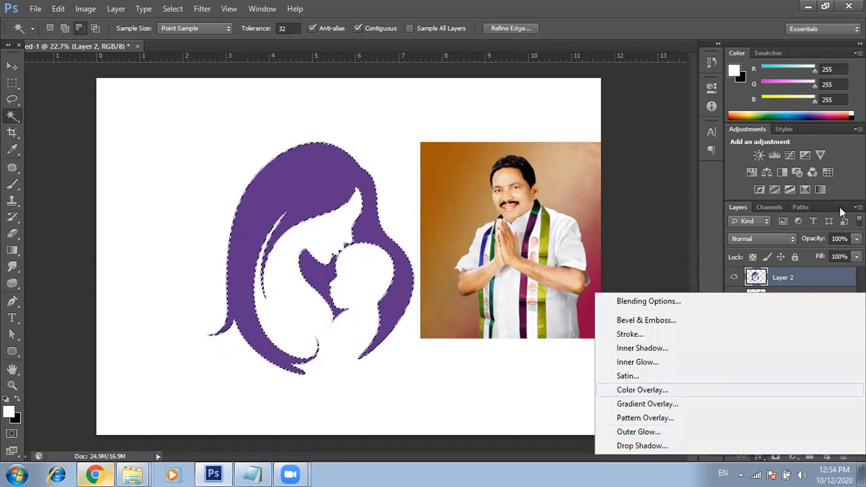
{"action": "left_click", "coordinate": [642, 390]}
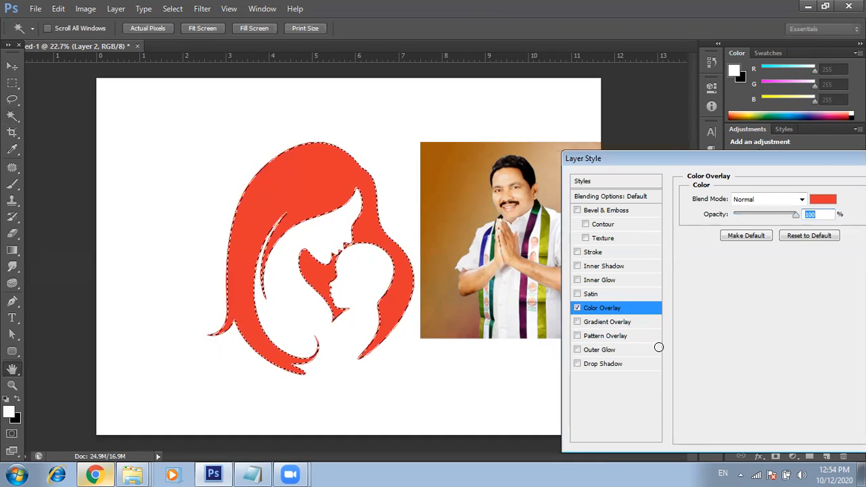
{"action": "left_click", "coordinate": [823, 200]}
{"action": "left_click", "coordinate": [483, 260]}
{"action": "key", "text": "Return"}
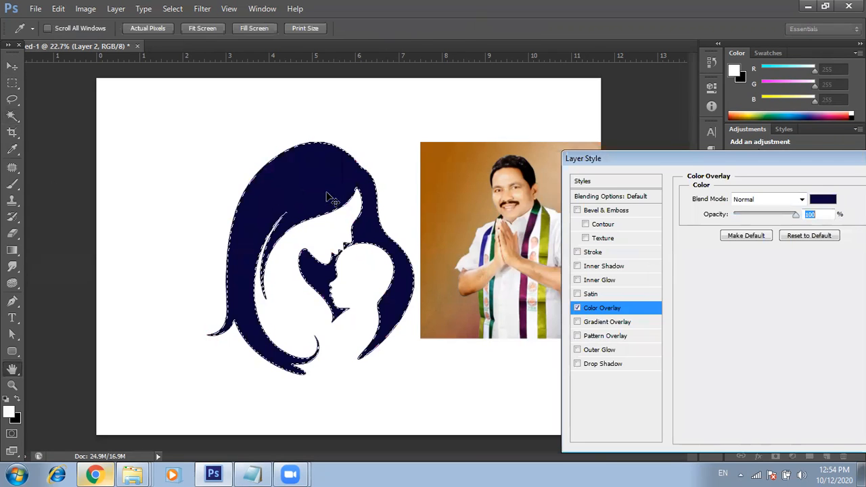
{"action": "key", "text": "Return"}
Clear the selection and move the silhouette up and left, away from the portrait.
{"action": "key", "text": "ctrl+d"}
{"action": "key", "text": "v"}
{"action": "right_click", "coordinate": [287, 188]}
{"action": "left_click", "coordinate": [320, 196]}
{"action": "left_click_drag", "start_coordinate": [323, 190], "coordinate": [280, 170]}
Add a linear black-to-white Gradient Overlay to the silhouette layer and turn off its Color Overlay.
{"action": "left_click", "coordinate": [760, 457]}
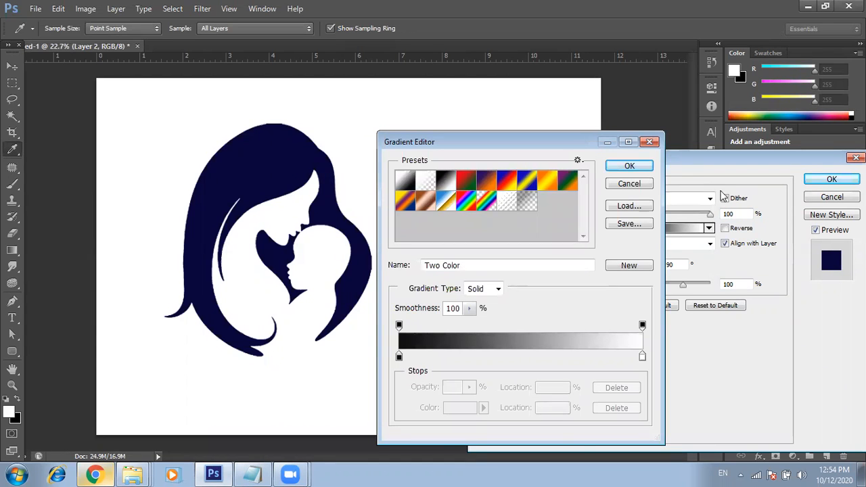
{"action": "key", "text": "Return"}
{"action": "key", "text": "Return"}
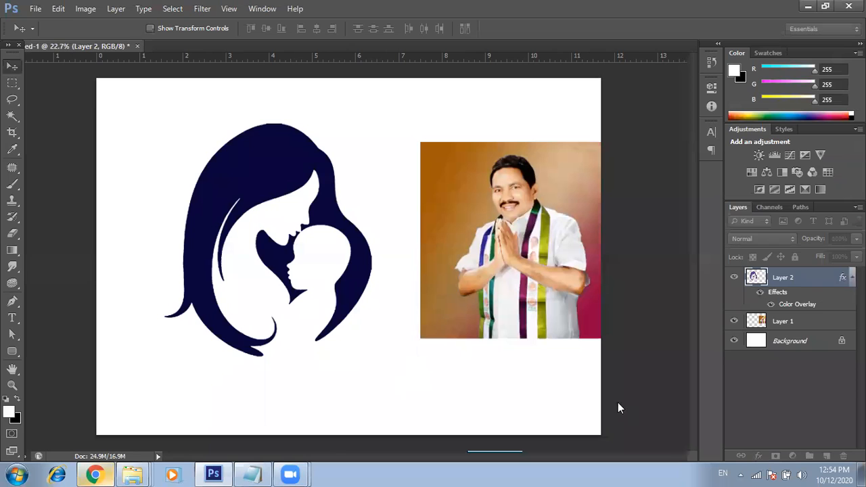
{"action": "left_click", "coordinate": [758, 456]}
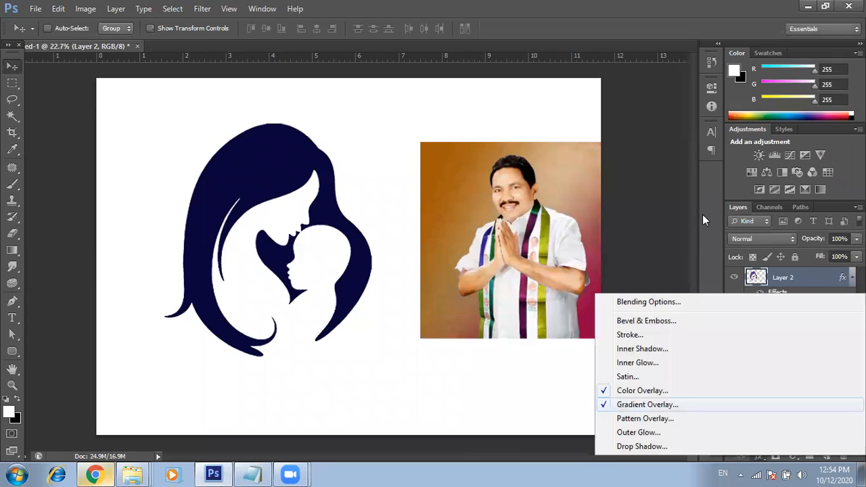
{"action": "left_click", "coordinate": [643, 390]}
{"action": "left_click", "coordinate": [484, 307]}
{"action": "left_click", "coordinate": [835, 185]}
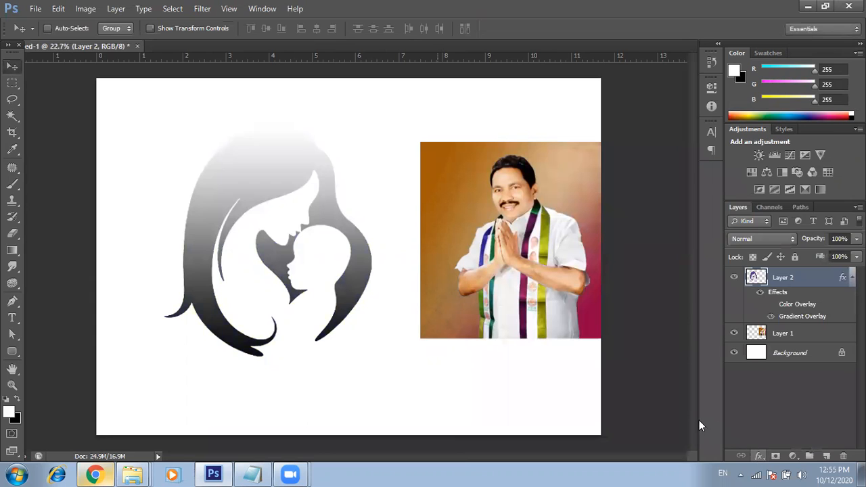
Recolour the black starting stop of the silhouette's Gradient Overlay to dark blue.
{"action": "left_click", "coordinate": [760, 456]}
{"action": "left_click", "coordinate": [629, 402]}
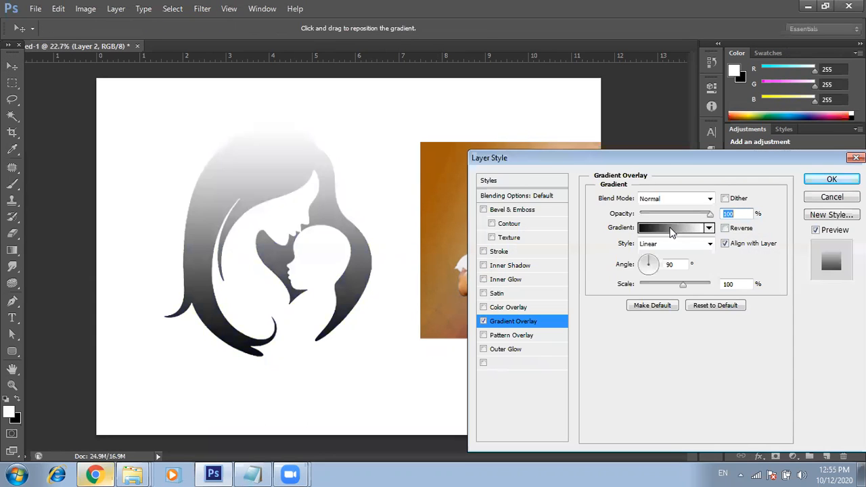
{"action": "left_click", "coordinate": [672, 229]}
{"action": "left_click", "coordinate": [399, 356]}
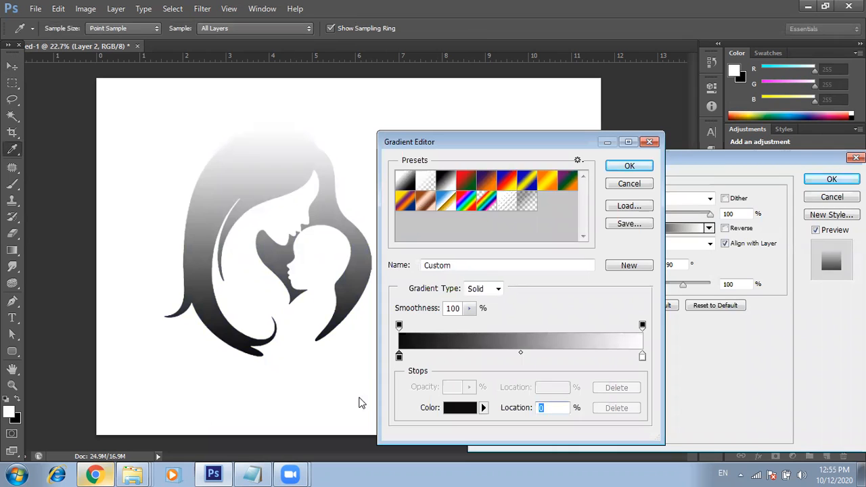
{"action": "left_click", "coordinate": [454, 408]}
{"action": "left_click", "coordinate": [679, 317]}
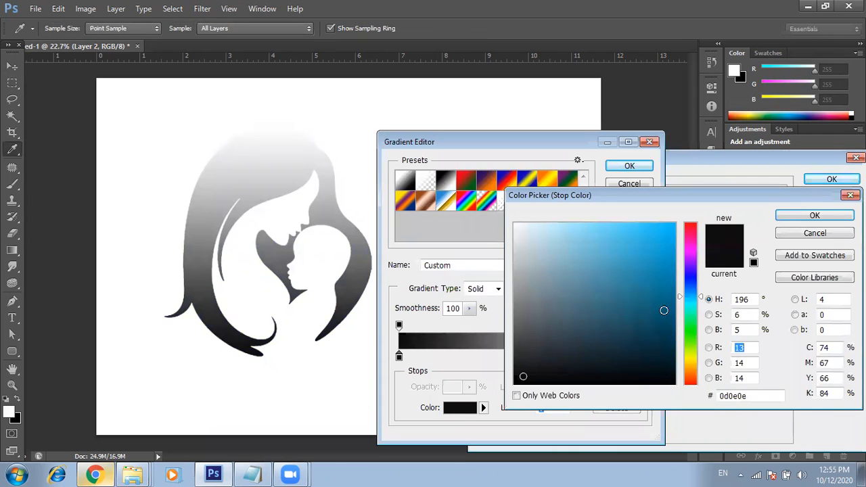
{"action": "left_click", "coordinate": [657, 307]}
{"action": "left_click", "coordinate": [691, 281]}
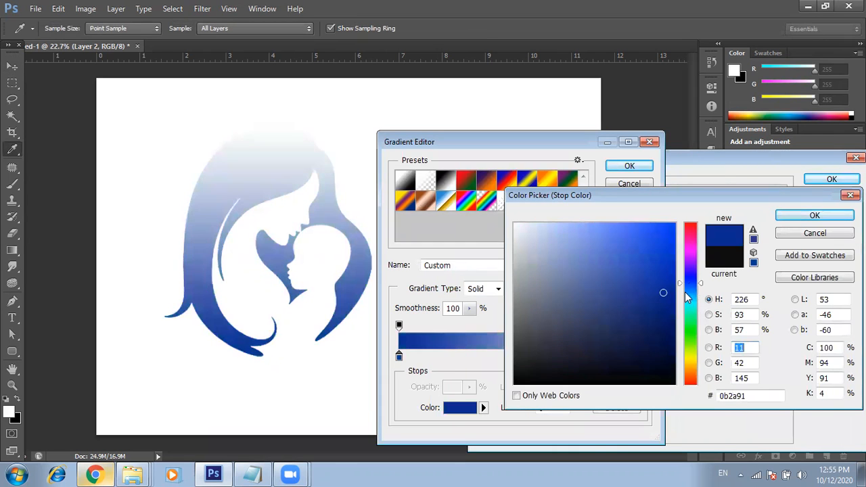
{"action": "left_click", "coordinate": [670, 299]}
{"action": "left_click", "coordinate": [668, 307]}
{"action": "key", "text": "Return"}
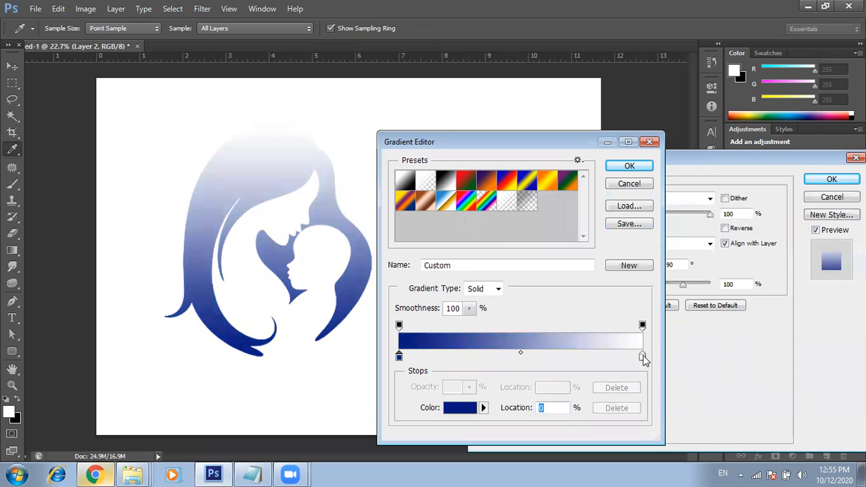
Recolour the gradient's white end stop to bright cyan #07dbf4 and apply the overlay to the silhouette.
{"action": "left_click", "coordinate": [643, 357]}
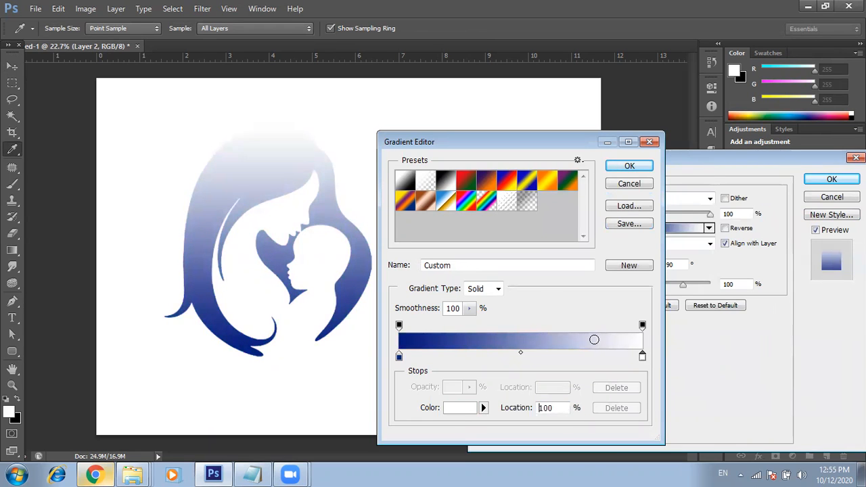
{"action": "left_click", "coordinate": [656, 285]}
{"action": "left_click", "coordinate": [691, 289]}
{"action": "left_click", "coordinate": [691, 301]}
{"action": "left_click", "coordinate": [663, 243]}
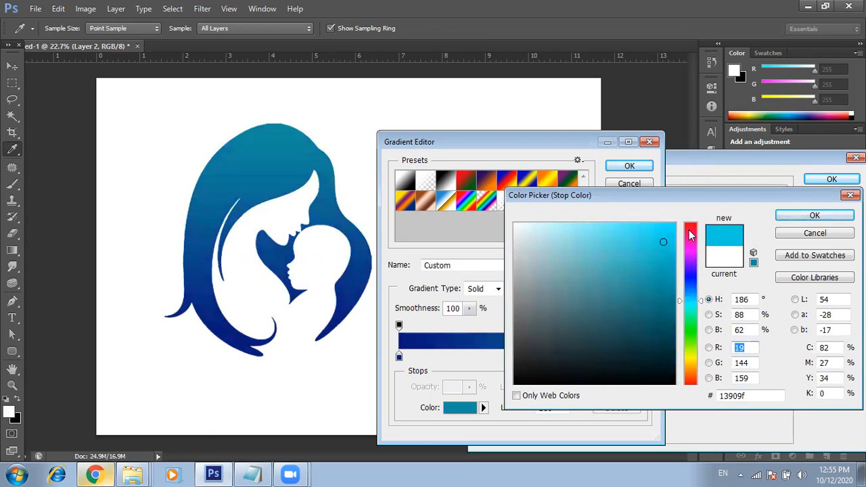
{"action": "left_click", "coordinate": [666, 236]}
{"action": "left_click", "coordinate": [669, 232]}
{"action": "left_click", "coordinate": [338, 246]}
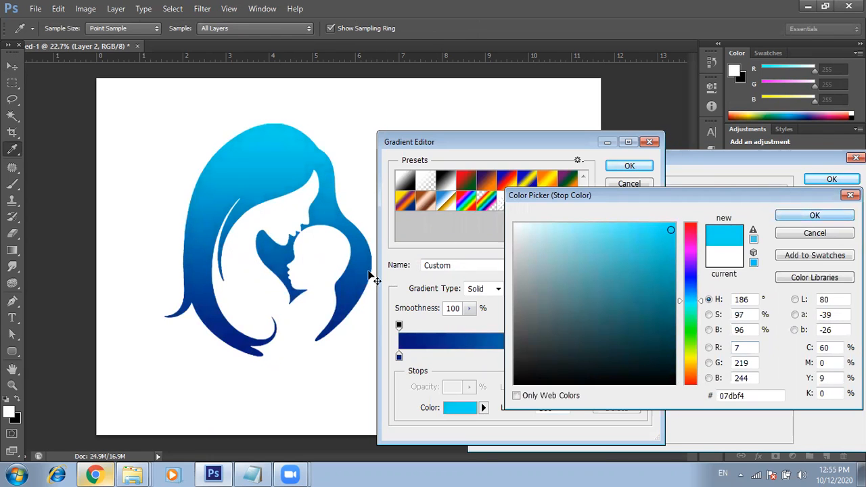
{"action": "key", "text": "Return"}
{"action": "key", "text": "Return"}
{"action": "key", "text": "Return"}
{"action": "left_click", "coordinate": [11, 119]}
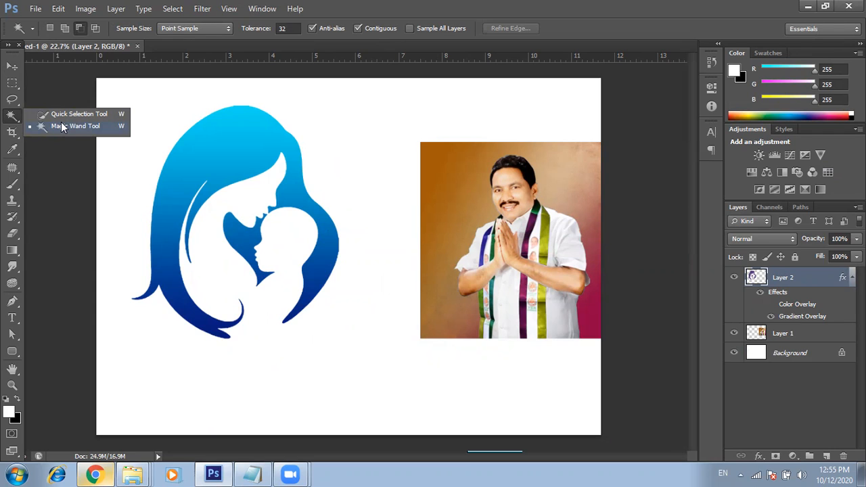
{"action": "left_click", "coordinate": [61, 127]}
{"action": "right_click", "coordinate": [12, 116]}
{"action": "left_click", "coordinate": [59, 115]}
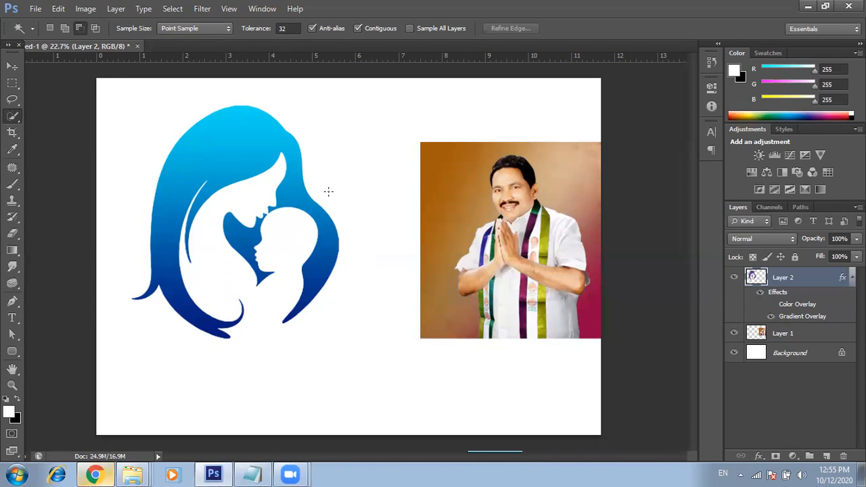
Move the portrait left and slightly up so that it sits fully on the page beside the silhouette.
{"action": "scroll", "coordinate": [534, 243], "scroll_direction": "up", "scroll_amount": 3}
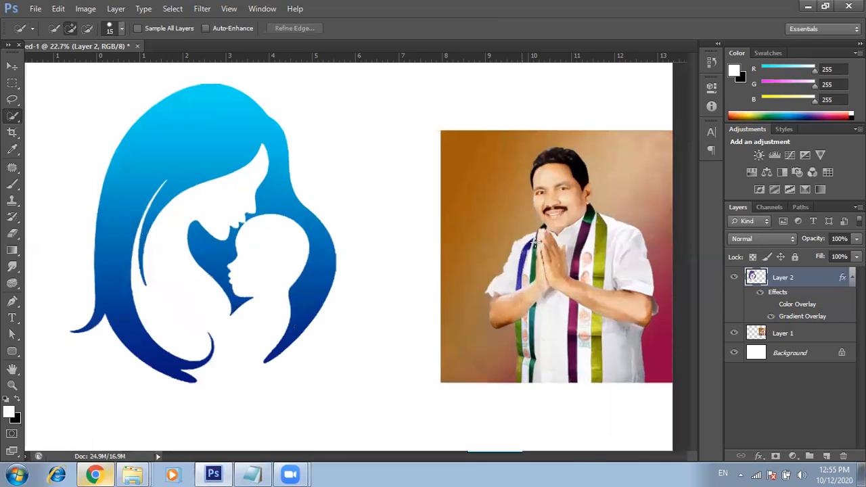
{"action": "key", "text": "v"}
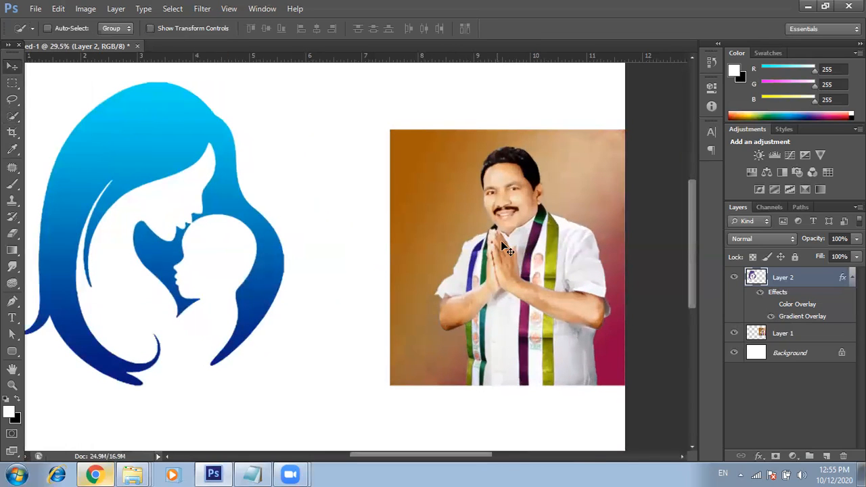
{"action": "left_click", "coordinate": [462, 170], "text": "ctrl"}
{"action": "left_click_drag", "start_coordinate": [533, 169], "coordinate": [445, 146]}
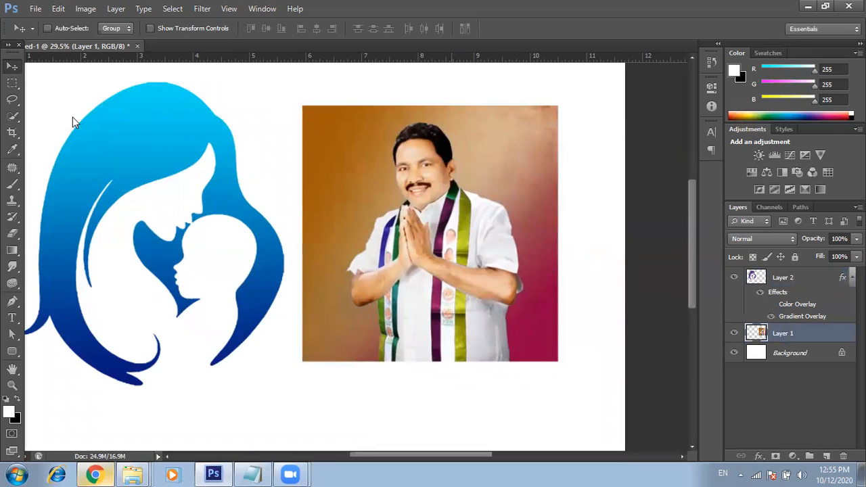
{"action": "scroll", "coordinate": [451, 133], "scroll_direction": "up", "scroll_amount": 1}
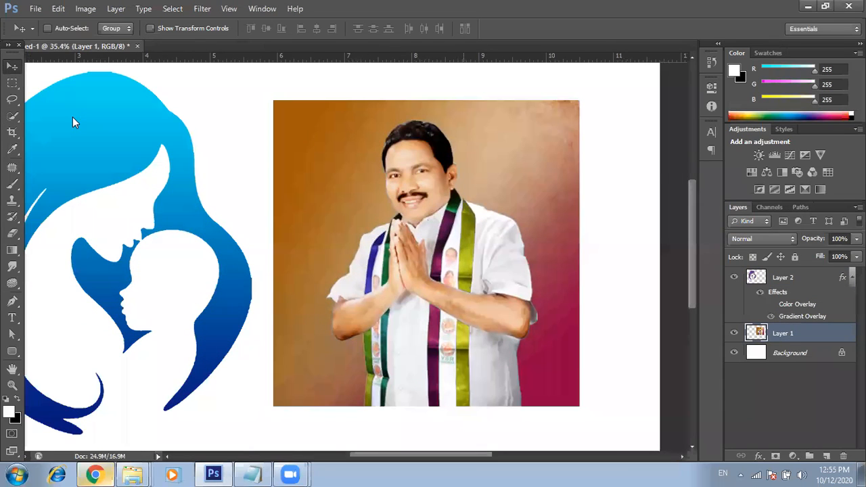
{"action": "right_click", "coordinate": [475, 155]}
{"action": "left_click", "coordinate": [510, 163]}
{"action": "right_click", "coordinate": [12, 116]}
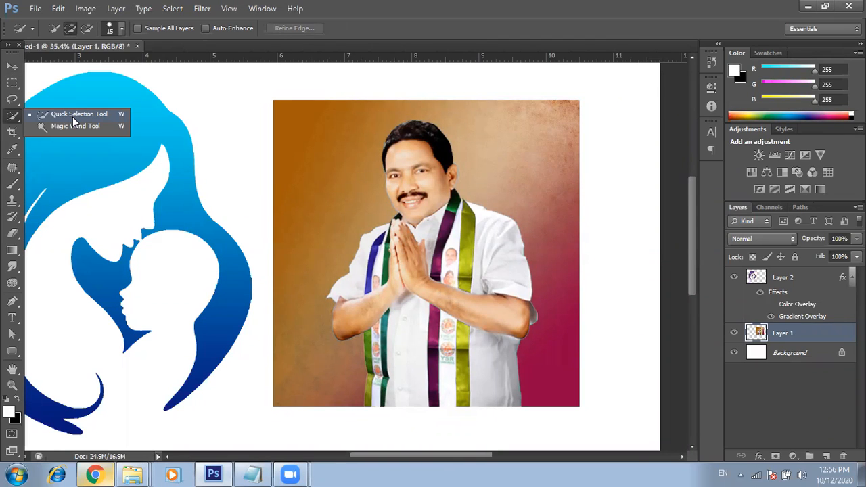
{"action": "left_click", "coordinate": [146, 141]}
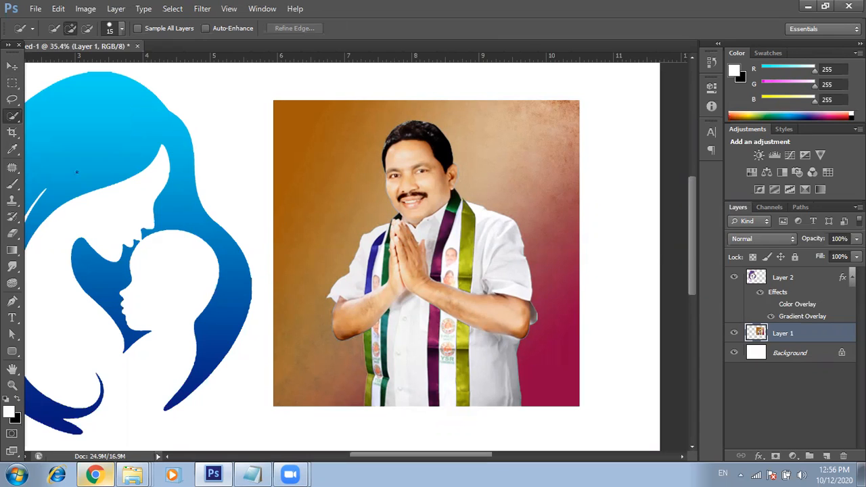
{"action": "left_click_drag", "start_coordinate": [168, 149], "coordinate": [299, 233]}
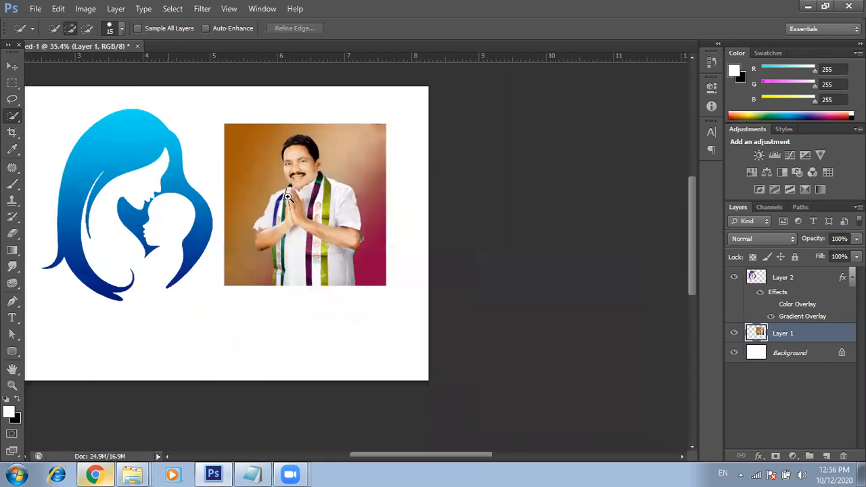
{"action": "key", "text": "ctrl+0"}
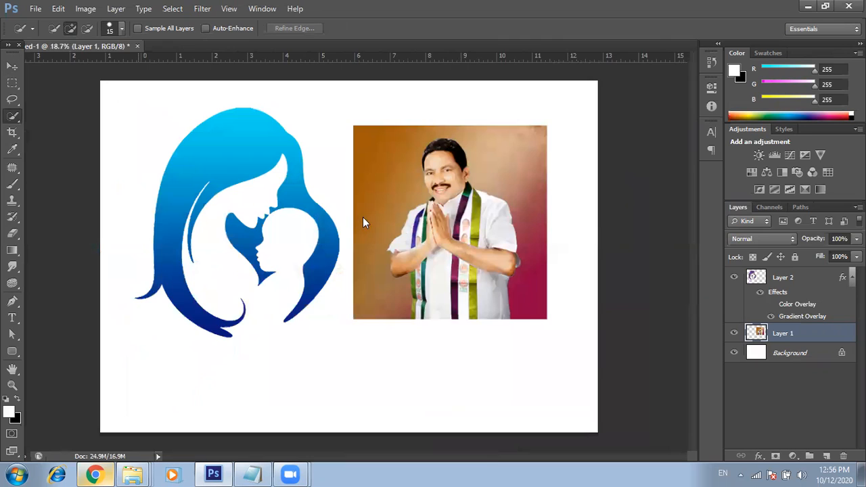
{"action": "scroll", "coordinate": [363, 217], "scroll_direction": "up", "scroll_amount": 3}
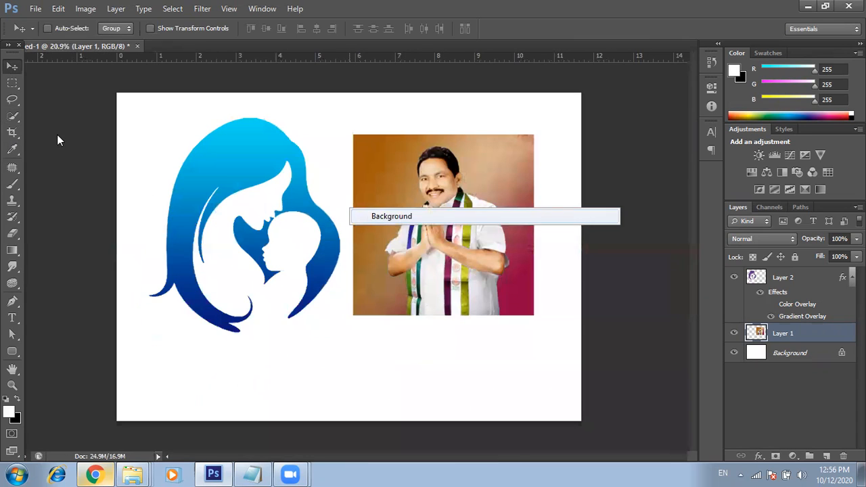
Crop the page slightly narrower with the Crop tool, to a width of about 11.47 in, and apply the crop.
{"action": "left_click", "coordinate": [12, 132]}
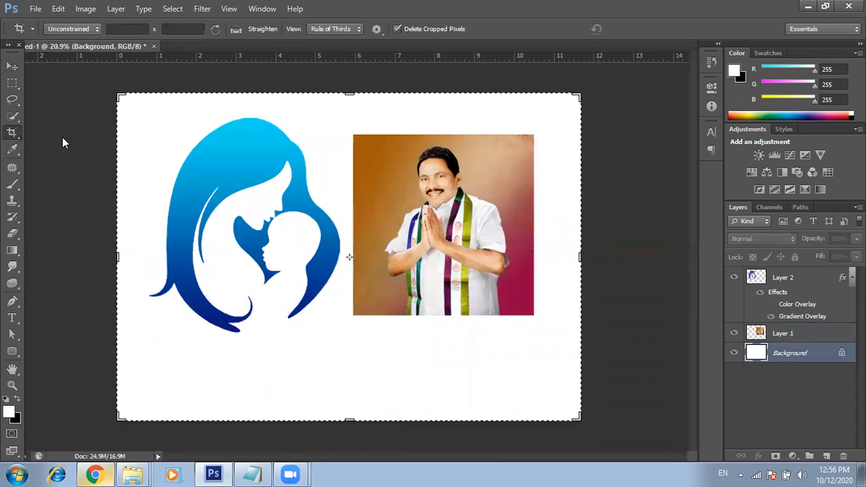
{"action": "mouse_move", "coordinate": [118, 258]}
{"action": "left_mouse_down"}
{"action": "mouse_move", "coordinate": [147, 264]}
{"action": "mouse_move", "coordinate": [117, 257]}
{"action": "left_mouse_up"}
{"action": "mouse_move", "coordinate": [579, 260]}
{"action": "left_mouse_down"}
{"action": "mouse_move", "coordinate": [567, 257]}
{"action": "mouse_move", "coordinate": [581, 259]}
{"action": "left_mouse_up"}
{"action": "left_click_drag", "start_coordinate": [120, 257], "coordinate": [123, 257]}
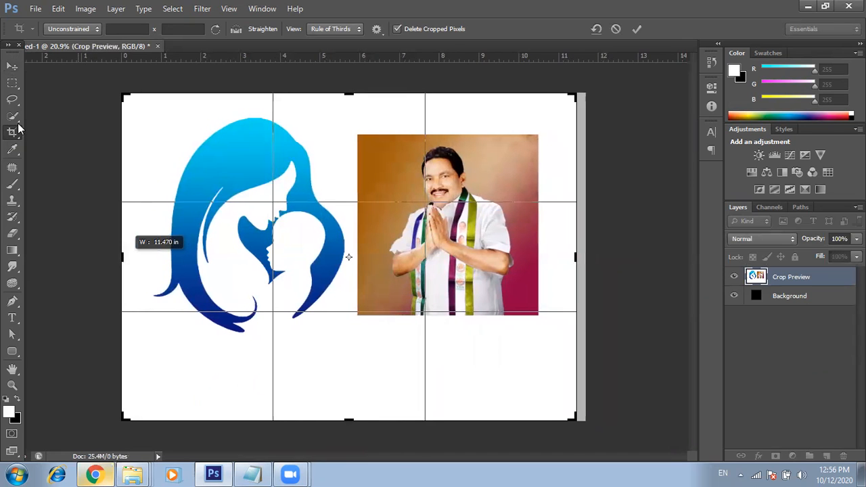
{"action": "right_click", "coordinate": [13, 128]}
{"action": "left_click", "coordinate": [61, 143]}
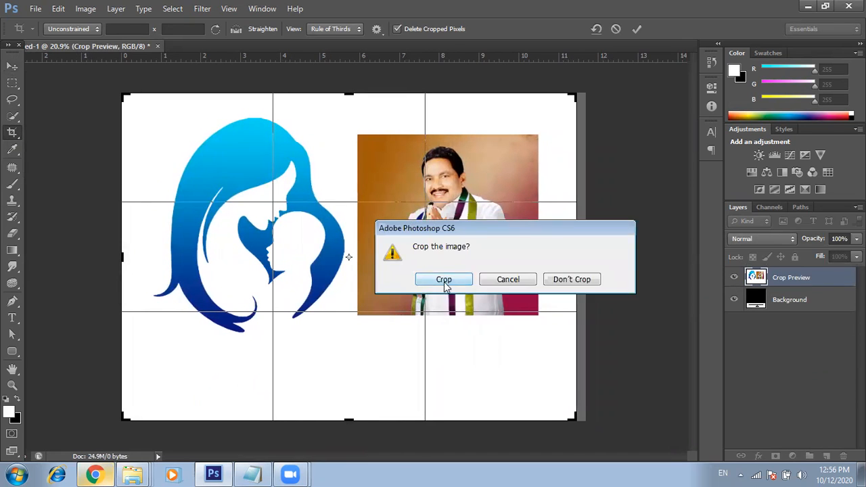
{"action": "left_click", "coordinate": [445, 283]}
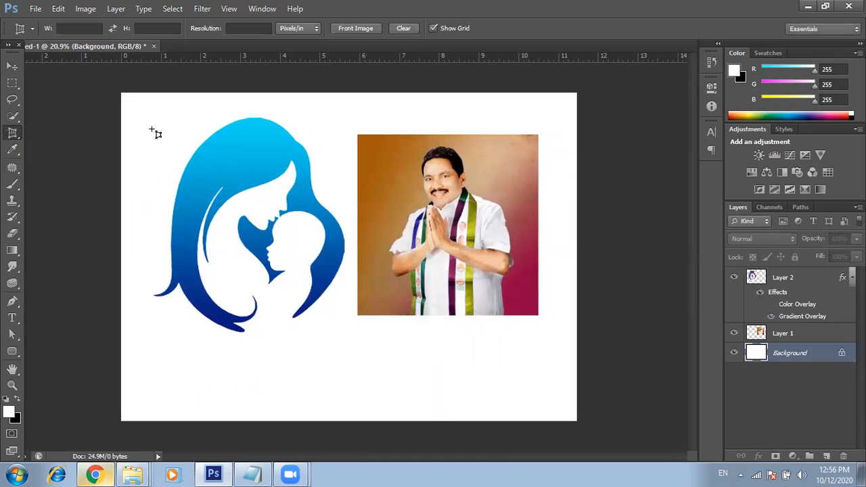
Try framing part of the silhouette's hair with the Perspective Crop tool without applying the crop.
{"action": "left_click_drag", "start_coordinate": [183, 141], "coordinate": [277, 230]}
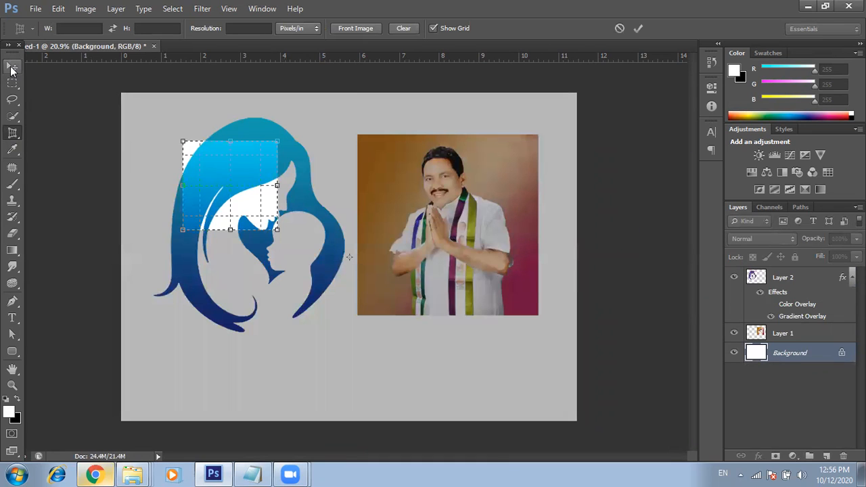
{"action": "left_click", "coordinate": [12, 69]}
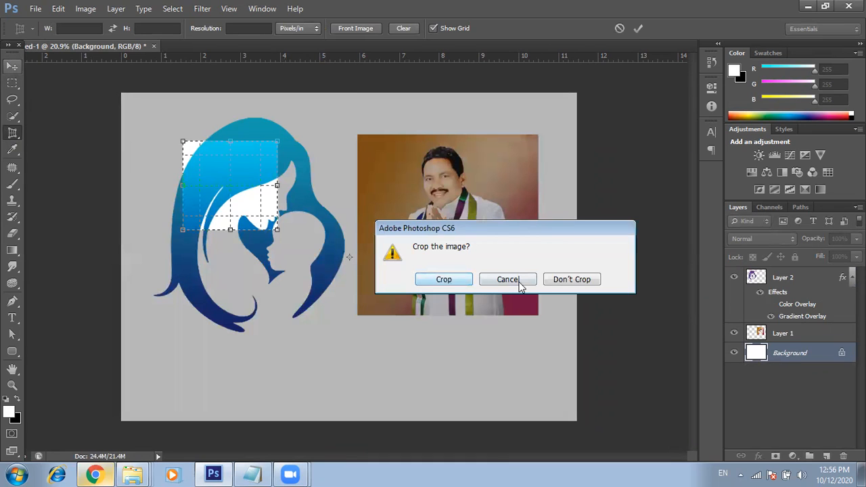
{"action": "left_click", "coordinate": [567, 284]}
{"action": "left_click", "coordinate": [12, 134]}
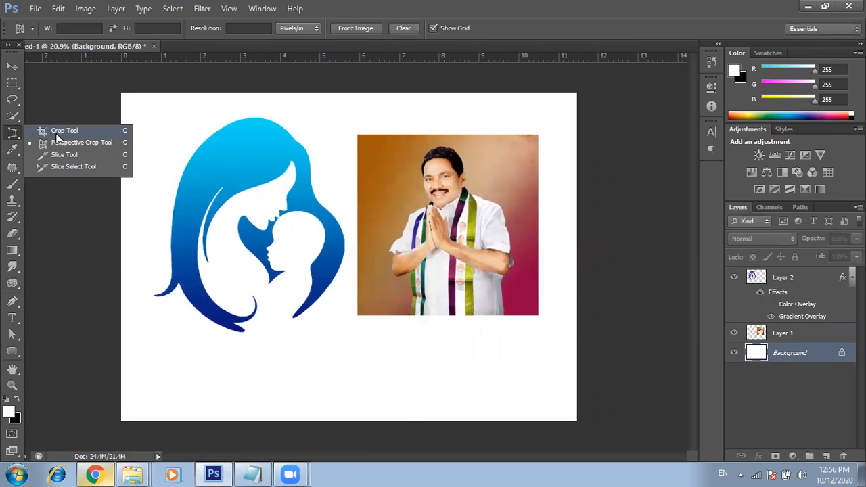
{"action": "left_click", "coordinate": [54, 145]}
{"action": "left_click_drag", "start_coordinate": [139, 143], "coordinate": [169, 194]}
{"action": "key", "text": "Escape"}
Draw three rectangular slices with the Slice tool: over the silhouette's outer hair, over its faces and over the portrait's left side.
{"action": "left_click", "coordinate": [12, 133]}
{"action": "left_click", "coordinate": [58, 157]}
{"action": "left_click_drag", "start_coordinate": [181, 159], "coordinate": [219, 236]}
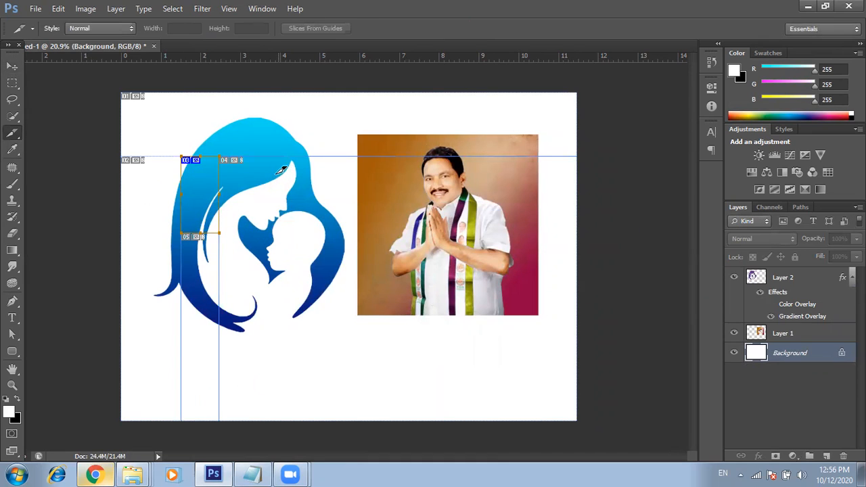
{"action": "left_click_drag", "start_coordinate": [271, 167], "coordinate": [333, 289]}
{"action": "left_click_drag", "start_coordinate": [362, 184], "coordinate": [404, 291]}
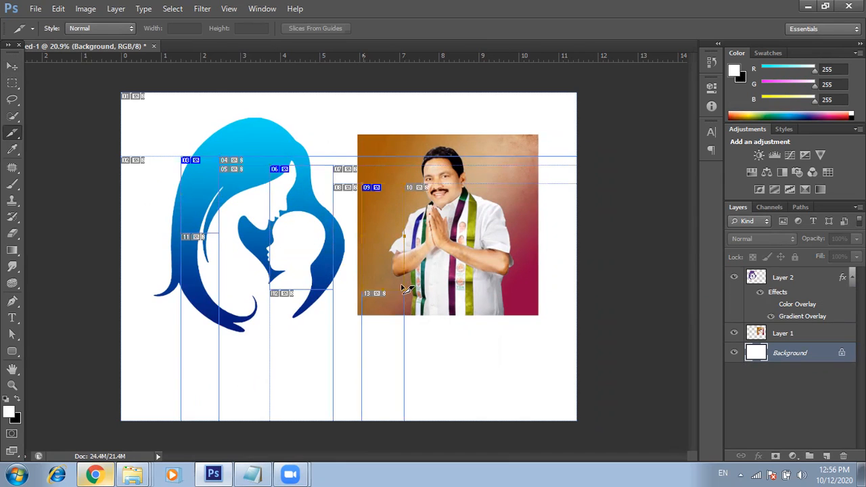
Draw one more rectangular slice over the portrait's scarf and undo all the slices on the page.
{"action": "left_click_drag", "start_coordinate": [447, 234], "coordinate": [478, 304]}
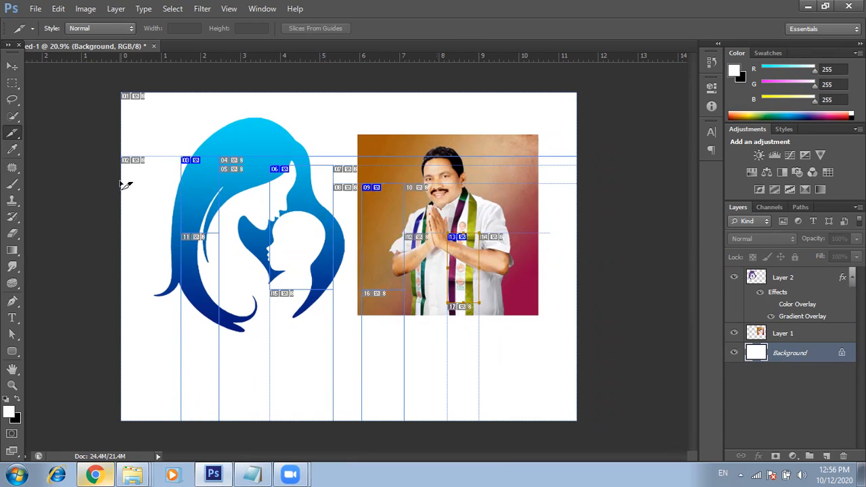
{"action": "key", "text": "ctrl+z"}
{"action": "key", "text": "ctrl+z"}
{"action": "key", "text": "ctrl+alt+z"}
{"action": "key", "text": "ctrl+alt+z"}
{"action": "key", "text": "ctrl+alt+z"}
{"action": "key", "text": "ctrl+alt+z"}
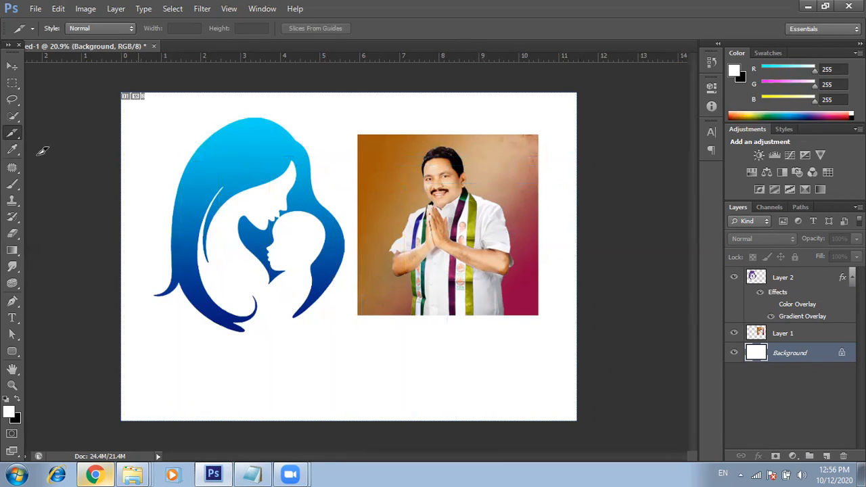
Sample a blue from the silhouette's hair as the foreground colour with the Eyedropper tool.
{"action": "right_click", "coordinate": [17, 135]}
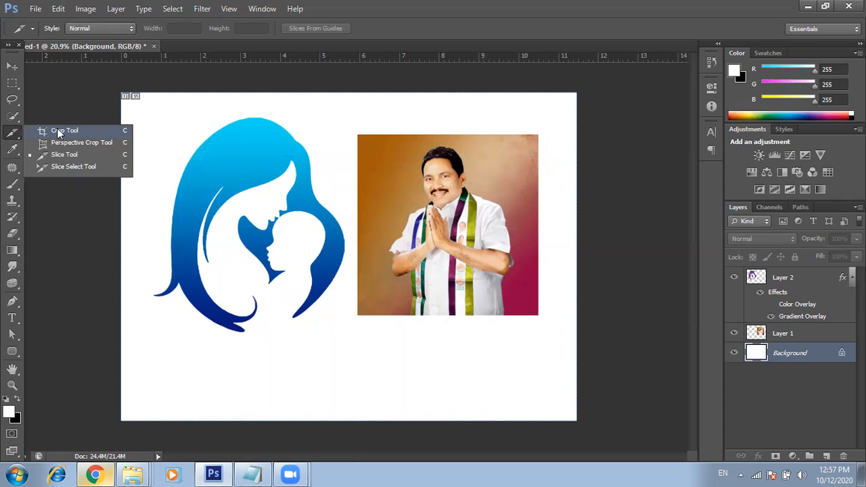
{"action": "left_click", "coordinate": [58, 130]}
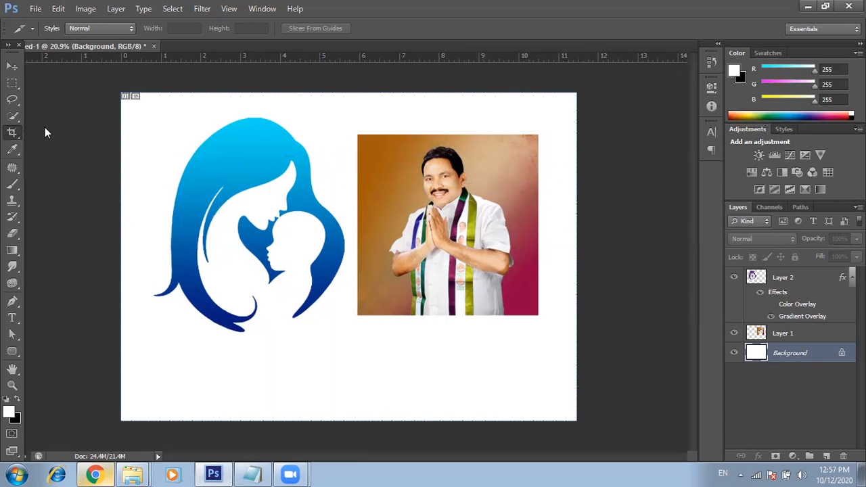
{"action": "left_click", "coordinate": [11, 68]}
{"action": "left_click", "coordinate": [12, 149]}
{"action": "right_click", "coordinate": [13, 149]}
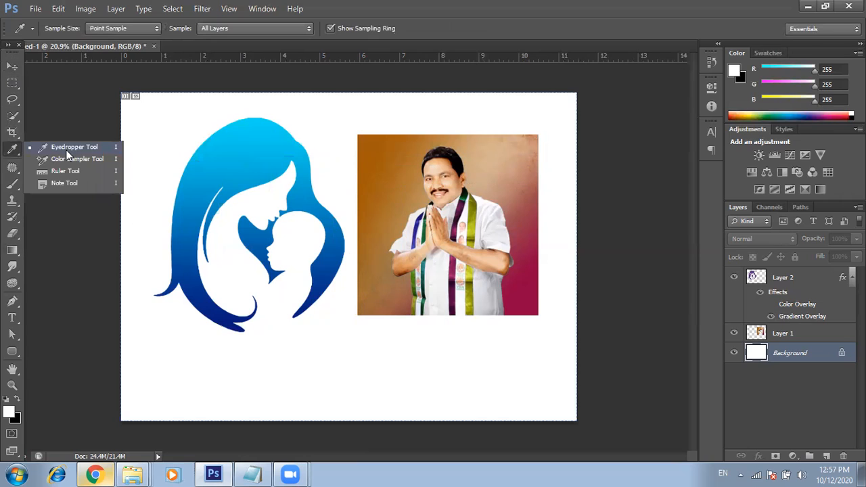
{"action": "left_click", "coordinate": [65, 149]}
{"action": "left_click", "coordinate": [243, 174]}
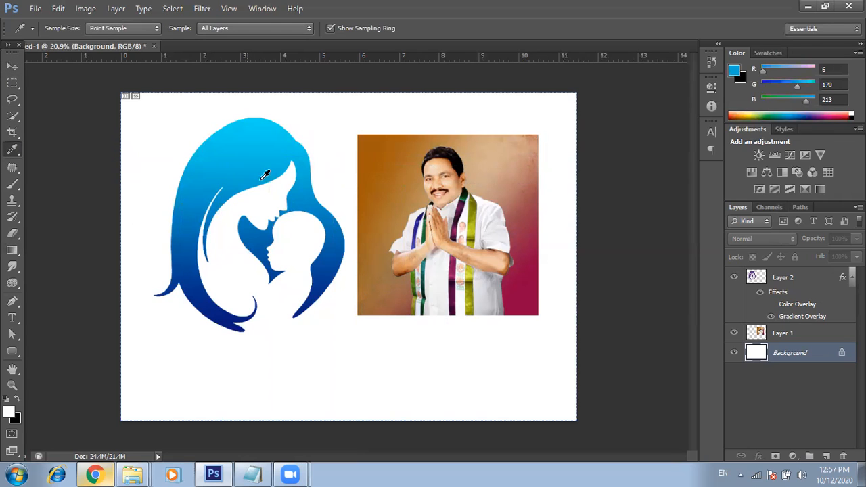
{"action": "left_click", "coordinate": [11, 67]}
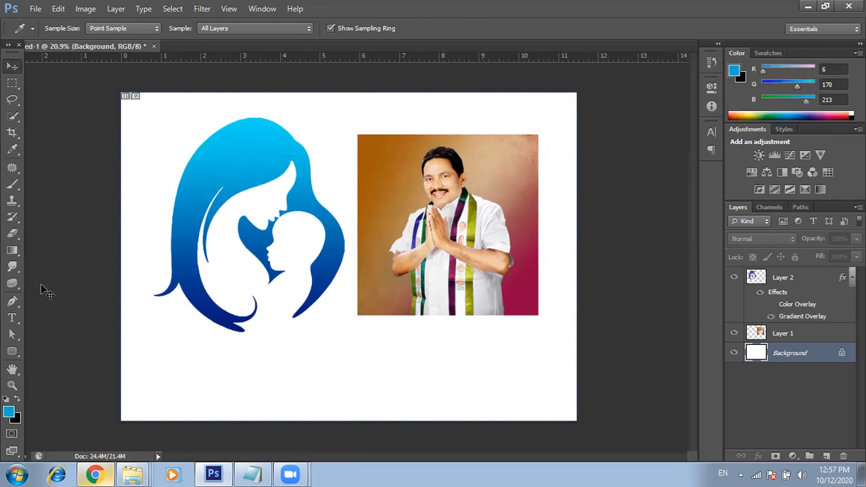
Open the foreground Color Picker and sample colours from the image, including the portrait's purple scarf stripe and its skin tone.
{"action": "left_click", "coordinate": [9, 413]}
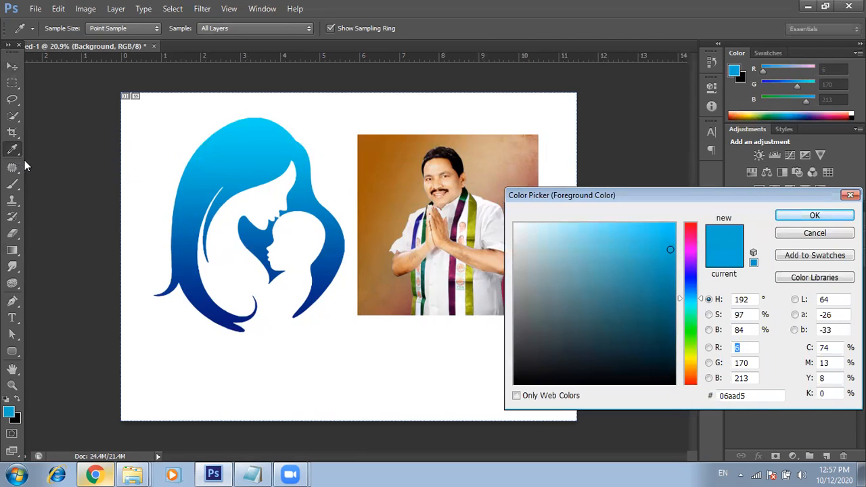
{"action": "left_click", "coordinate": [464, 164]}
{"action": "left_click", "coordinate": [492, 162]}
{"action": "left_click_drag", "start_coordinate": [492, 161], "coordinate": [314, 192]}
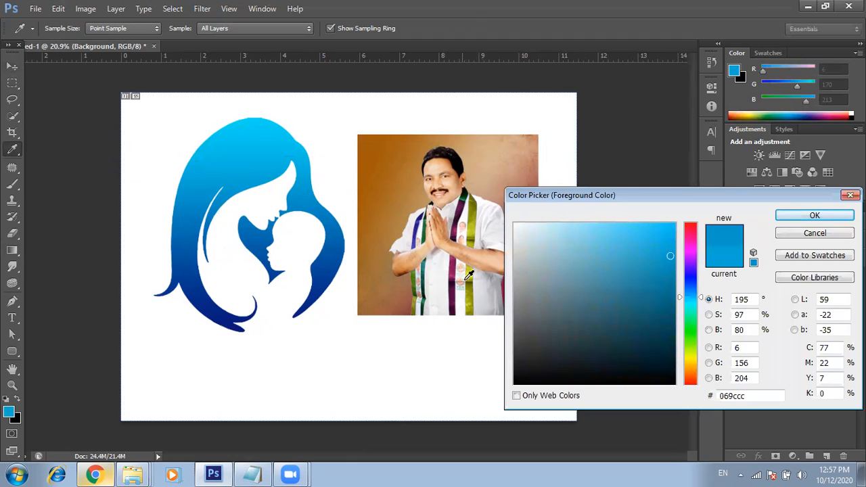
{"action": "scroll", "coordinate": [470, 281], "scroll_direction": "up", "scroll_amount": 2}
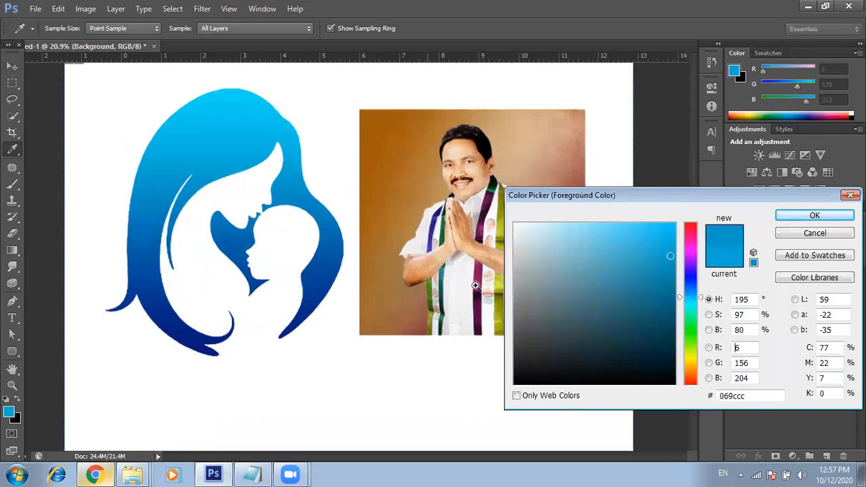
{"action": "scroll", "coordinate": [476, 286], "scroll_direction": "up", "scroll_amount": 3}
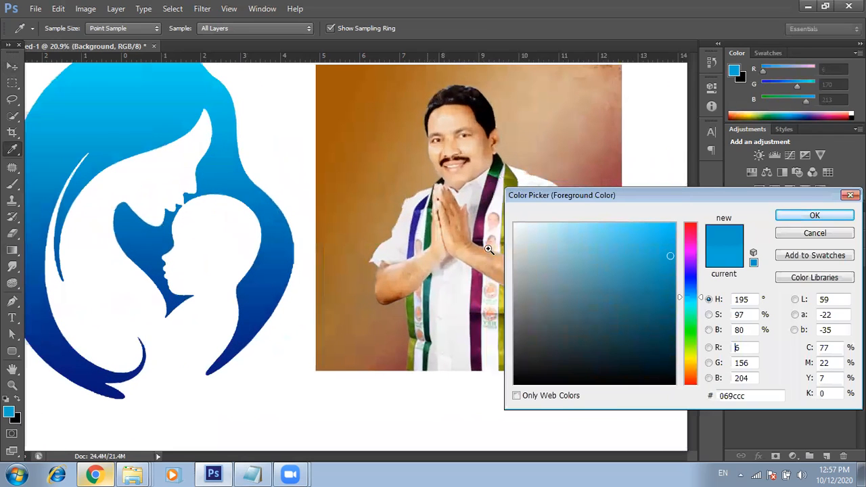
{"action": "scroll", "coordinate": [490, 228], "scroll_direction": "up", "scroll_amount": 1}
{"action": "left_click", "coordinate": [485, 188]}
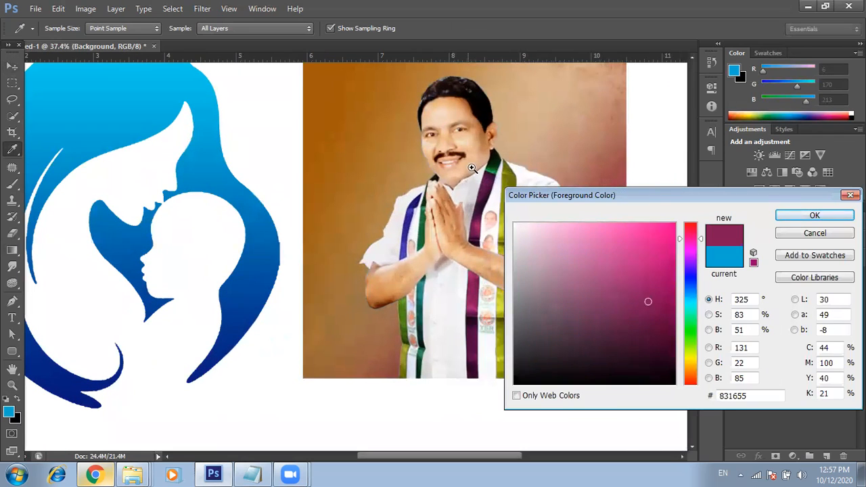
{"action": "left_click", "coordinate": [472, 168]}
{"action": "left_click", "coordinate": [434, 182]}
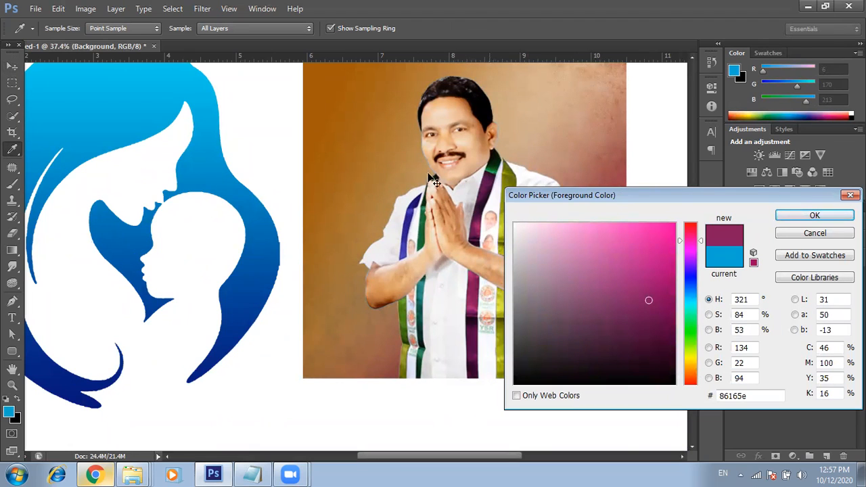
{"action": "key", "text": "Escape"}
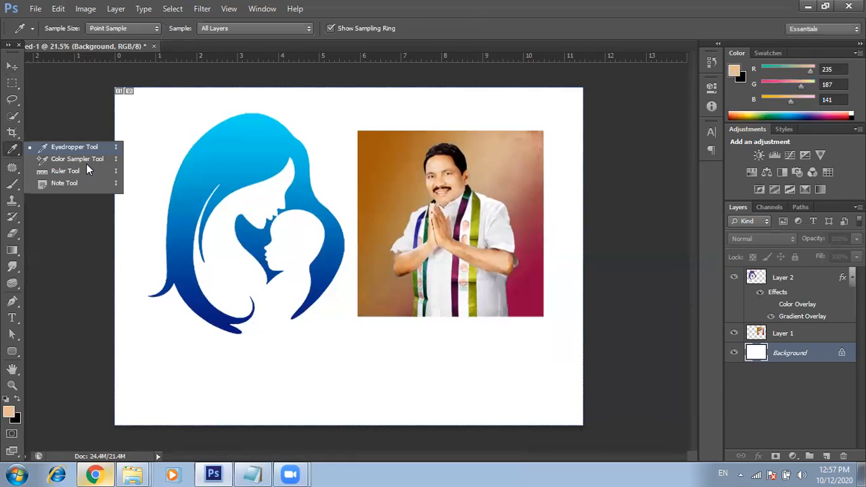
Place one Color Sampler point on the silhouette's upper hair near the forehead.
{"action": "left_click", "coordinate": [87, 164]}
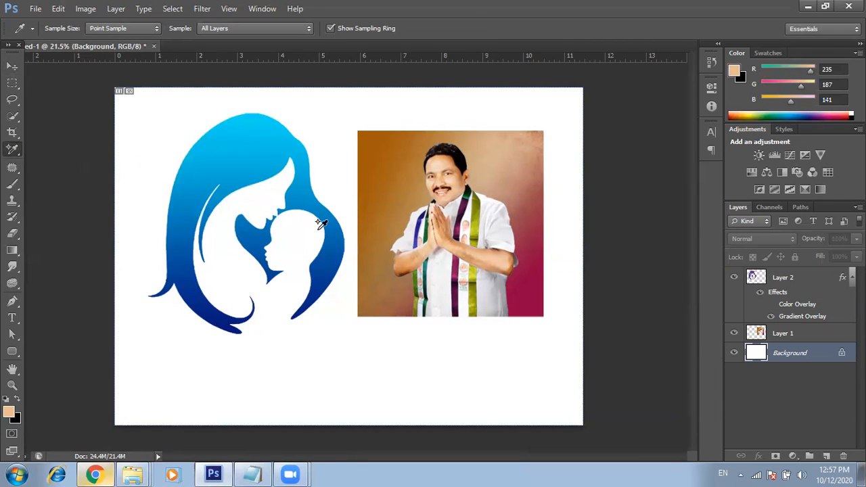
{"action": "left_click", "coordinate": [266, 161]}
{"action": "left_click", "coordinate": [246, 150], "text": "ctrl"}
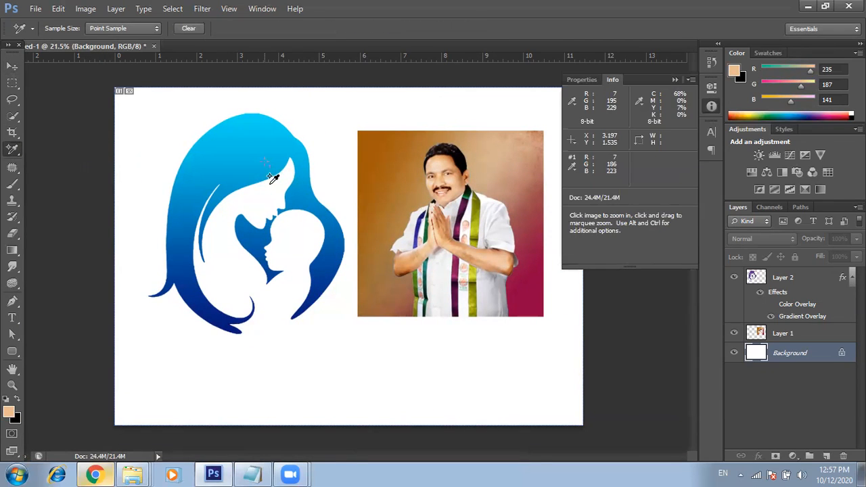
{"action": "left_click", "coordinate": [257, 177], "text": "ctrl"}
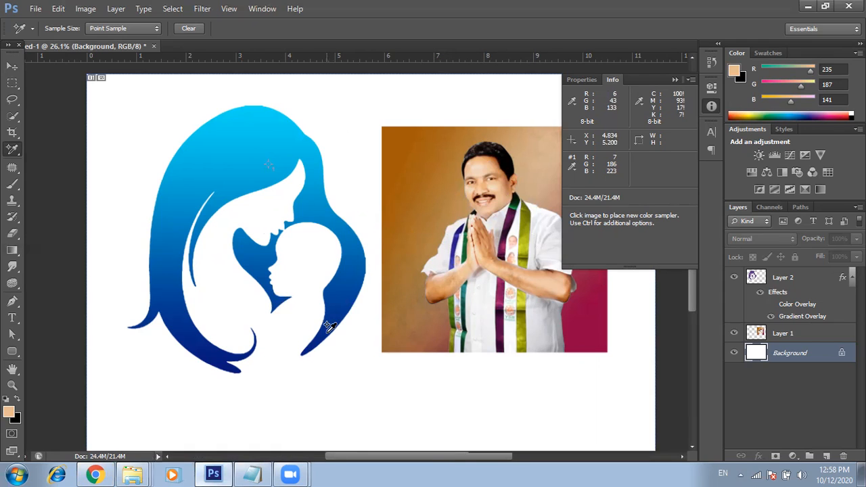
{"action": "key", "text": "v"}
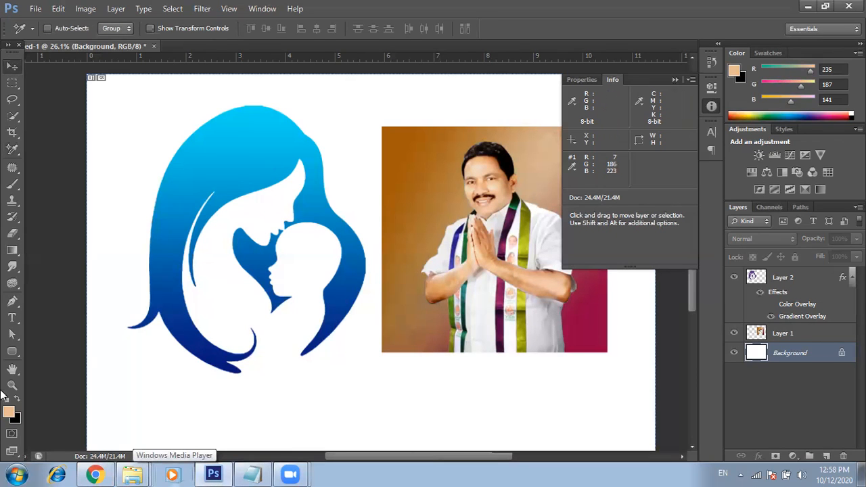
Set the foreground colour to C 100, M 0, Y 0, K 0.
{"action": "left_click", "coordinate": [8, 411]}
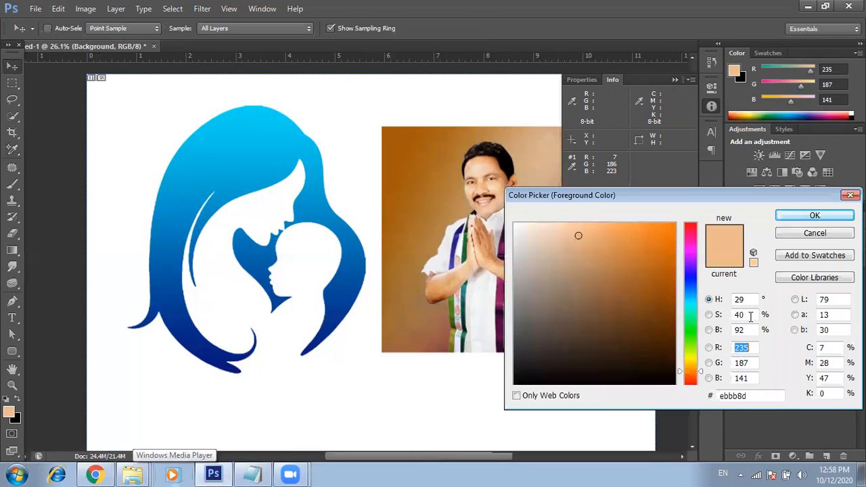
{"action": "left_click_drag", "start_coordinate": [650, 195], "coordinate": [571, 161]}
{"action": "double_click", "coordinate": [748, 314]}
{"action": "type", "text": "100"}
{"action": "key", "text": "Tab"}
{"action": "type", "text": "0"}
{"action": "key", "text": "Tab"}
{"action": "type", "text": "0"}
{"action": "key", "text": "Tab"}
{"action": "type", "text": "0"}
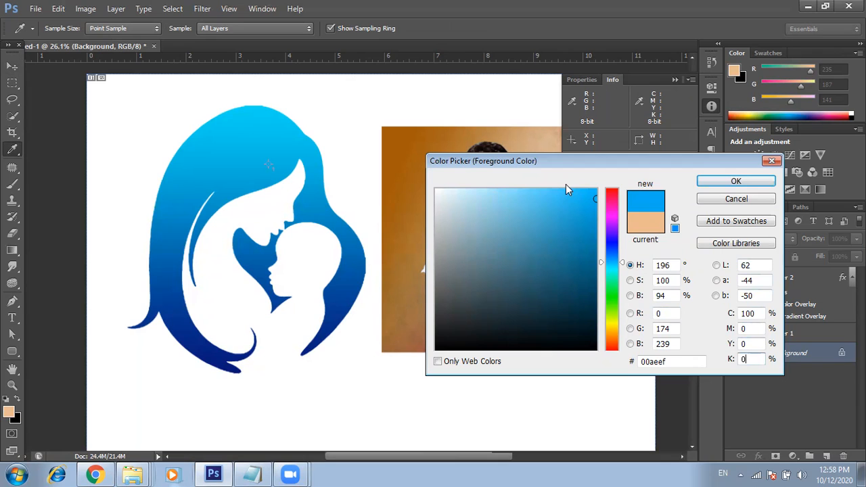
{"action": "left_click", "coordinate": [703, 183]}
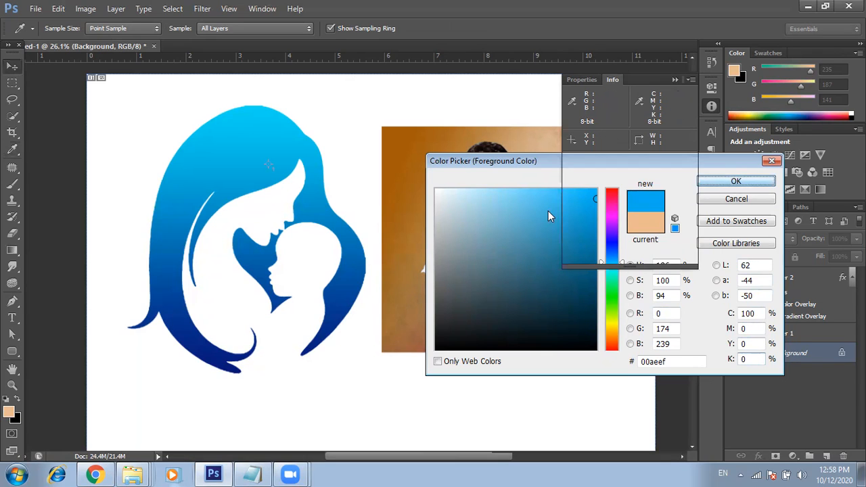
Create a rectangle about 1.14 by 0.81 in near the page's upper-left corner on a new layer, filled with the foreground colour.
{"action": "key", "text": "v"}
{"action": "key", "text": "m"}
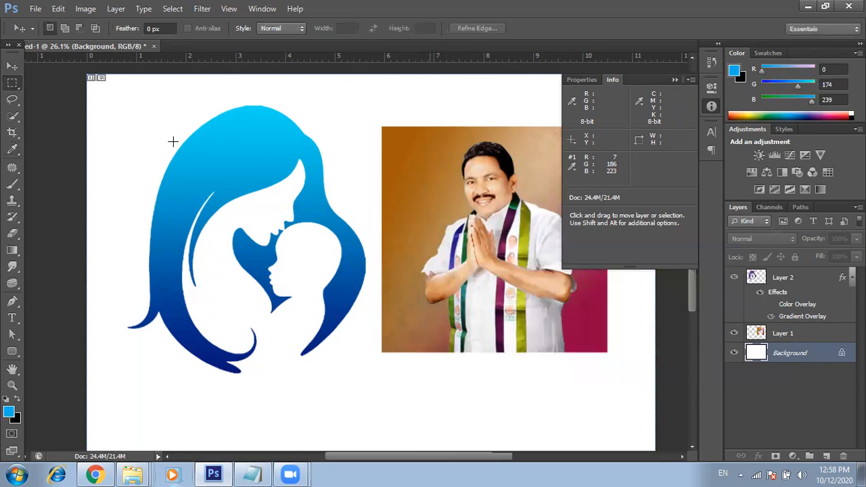
{"action": "left_click_drag", "start_coordinate": [118, 102], "coordinate": [173, 141]}
{"action": "key", "text": "ctrl+shift+n"}
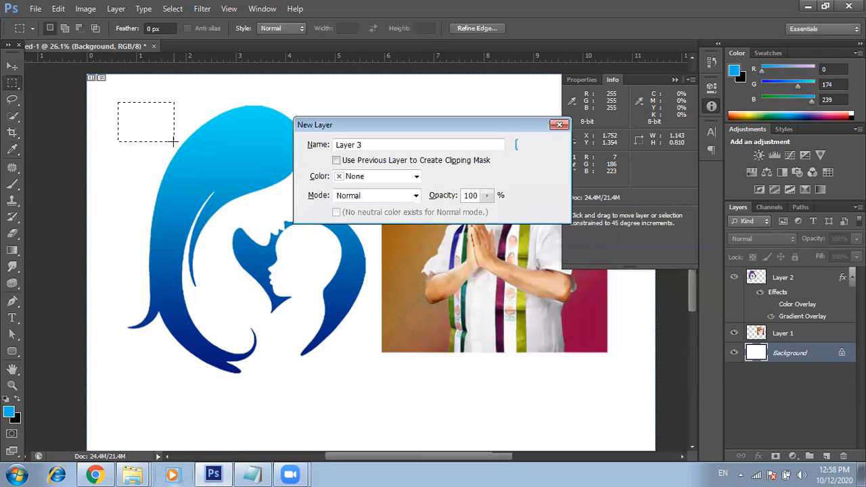
{"action": "key", "text": "Return"}
{"action": "key", "text": "alt+BackSpace"}
{"action": "key", "text": "ctrl+d"}
Select the silhouette's layer and delete it.
{"action": "key", "text": "v"}
{"action": "right_click", "coordinate": [159, 186]}
{"action": "left_click", "coordinate": [257, 161]}
{"action": "key", "text": "Delete"}
Duplicate the blue rectangle five times straight down to form a column of six along the page's left side.
{"action": "right_click", "coordinate": [158, 125]}
{"action": "left_click", "coordinate": [158, 136]}
{"action": "left_click_drag", "start_coordinate": [158, 136], "coordinate": [156, 222]}
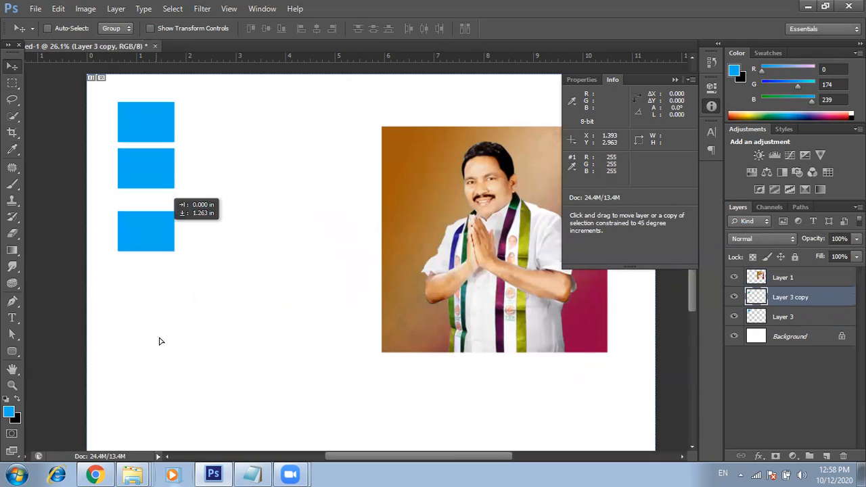
{"action": "left_click_drag", "start_coordinate": [159, 341], "coordinate": [160, 386]}
{"action": "mouse_move", "coordinate": [159, 222]}
{"action": "left_mouse_down"}
{"action": "mouse_move", "coordinate": [159, 201]}
{"action": "mouse_move", "coordinate": [160, 387]}
{"action": "left_mouse_up"}
Select the second rectangle from the top with the Magic Wand and fill it with C 100, M 80, Y 0, K 0.
{"action": "right_click", "coordinate": [11, 120]}
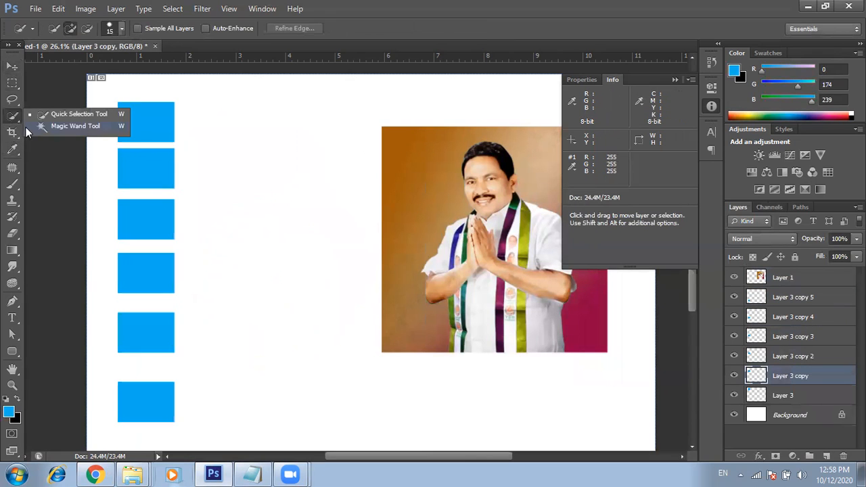
{"action": "left_click", "coordinate": [39, 127]}
{"action": "left_click", "coordinate": [157, 181]}
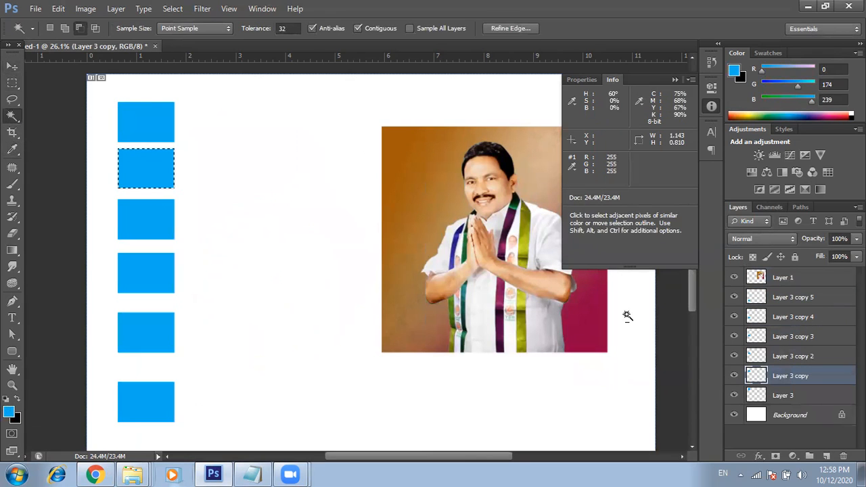
{"action": "left_click", "coordinate": [735, 70]}
{"action": "left_click", "coordinate": [751, 313]}
{"action": "type", "text": "100"}
{"action": "key", "text": "Tab"}
{"action": "type", "text": "80"}
{"action": "key", "text": "Tab"}
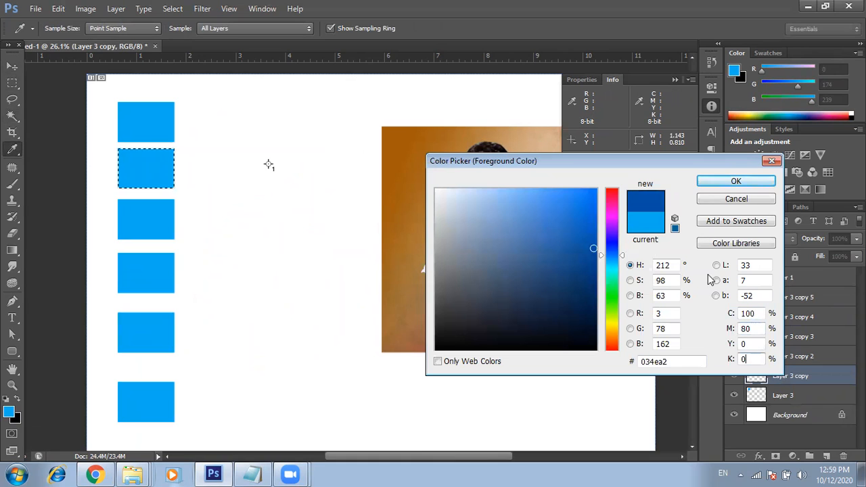
{"action": "left_click", "coordinate": [737, 184]}
{"action": "key", "text": "w"}
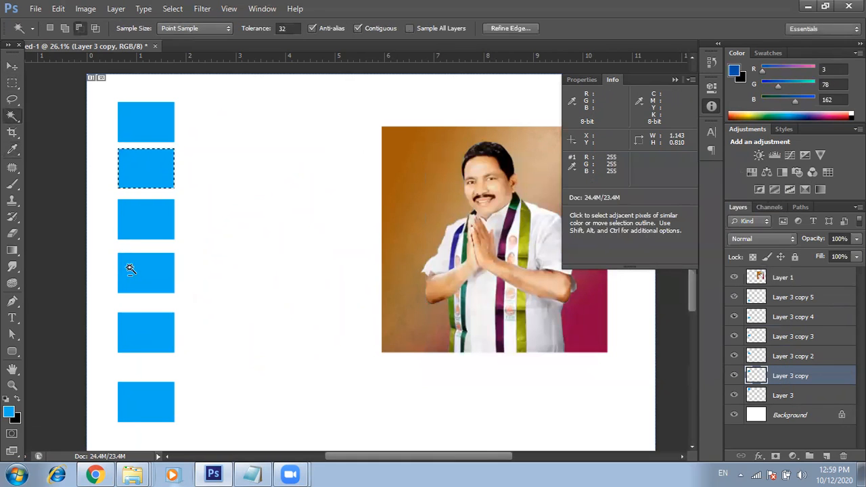
{"action": "key", "text": "alt+BackSpace"}
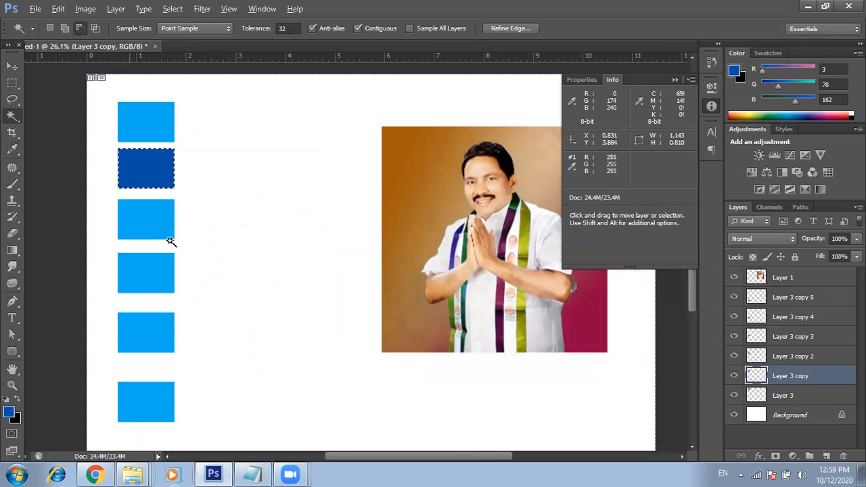
{"action": "key", "text": "ctrl+d"}
Select the third rectangle from the top on its own layer and fill it with C 0, M 100, Y 0, K 0.
{"action": "key", "text": "v"}
{"action": "right_click", "coordinate": [157, 222]}
{"action": "left_click", "coordinate": [170, 229]}
{"action": "left_click", "coordinate": [14, 117]}
{"action": "left_click", "coordinate": [139, 220]}
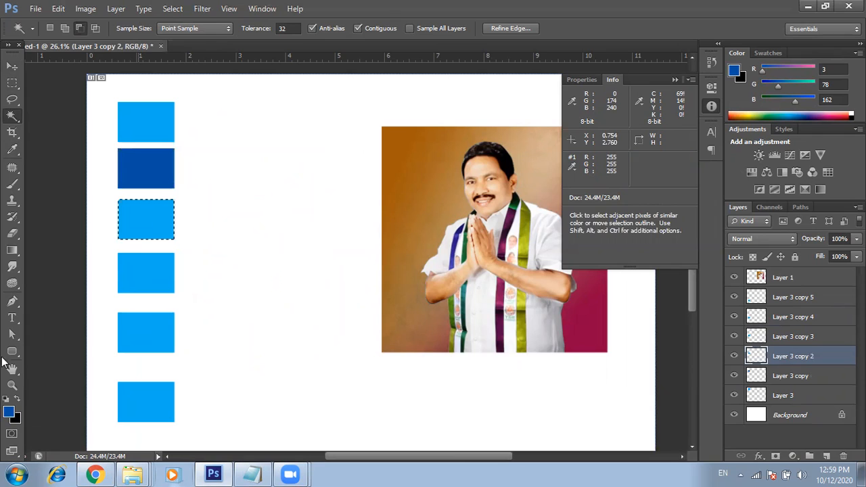
{"action": "left_click", "coordinate": [9, 411]}
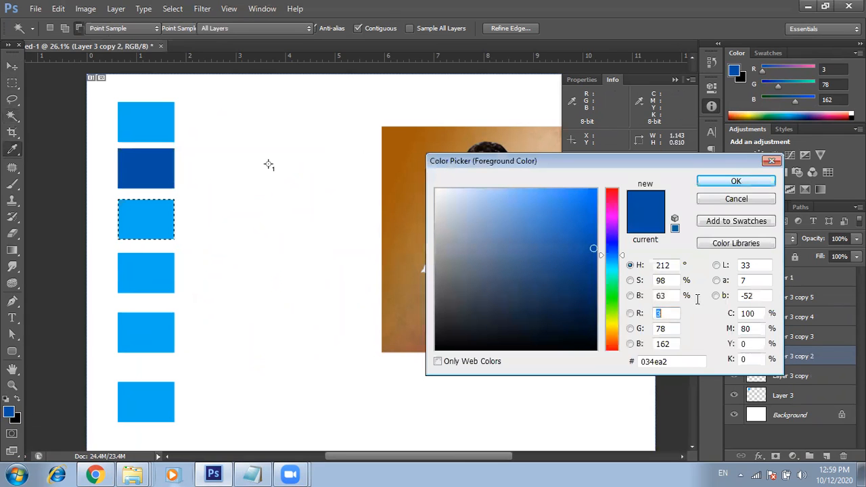
{"action": "left_click", "coordinate": [747, 313]}
{"action": "type", "text": "0"}
{"action": "key", "text": "Tab"}
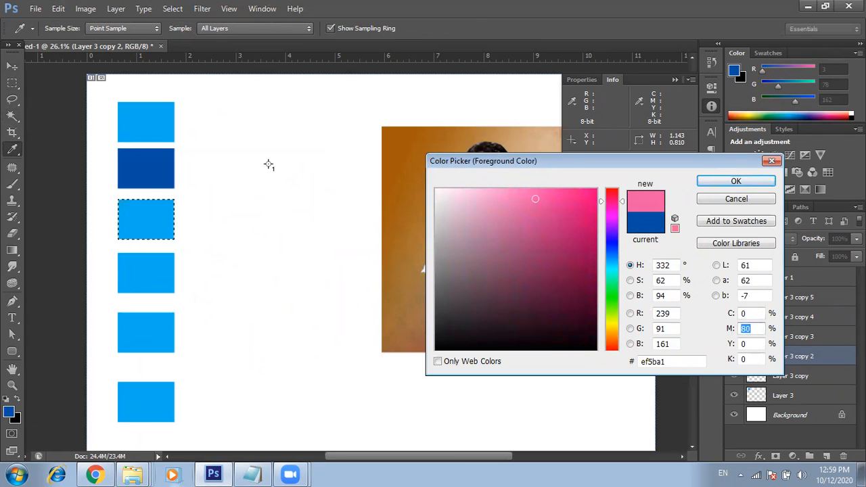
{"action": "type", "text": "100"}
{"action": "key", "text": "Tab"}
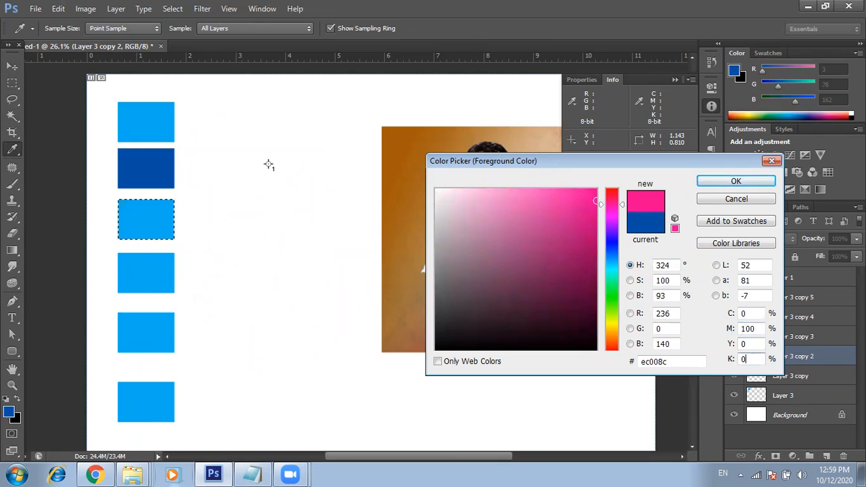
{"action": "key", "text": "Return"}
{"action": "key", "text": "alt+BackSpace"}
{"action": "key", "text": "ctrl+d"}
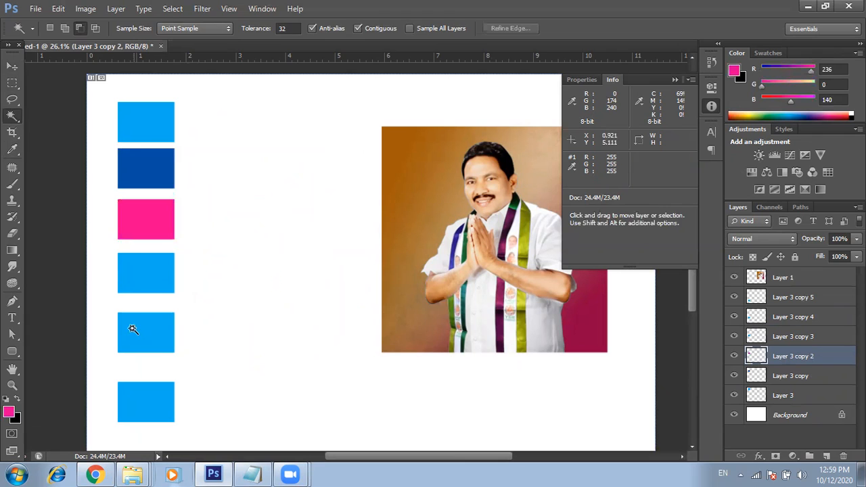
Select the fourth rectangle from the top on its own layer, fill it with C 0, M 100, Y 80, K 0 and deselect.
{"action": "key", "text": "v"}
{"action": "right_click", "coordinate": [171, 275]}
{"action": "left_click", "coordinate": [193, 278]}
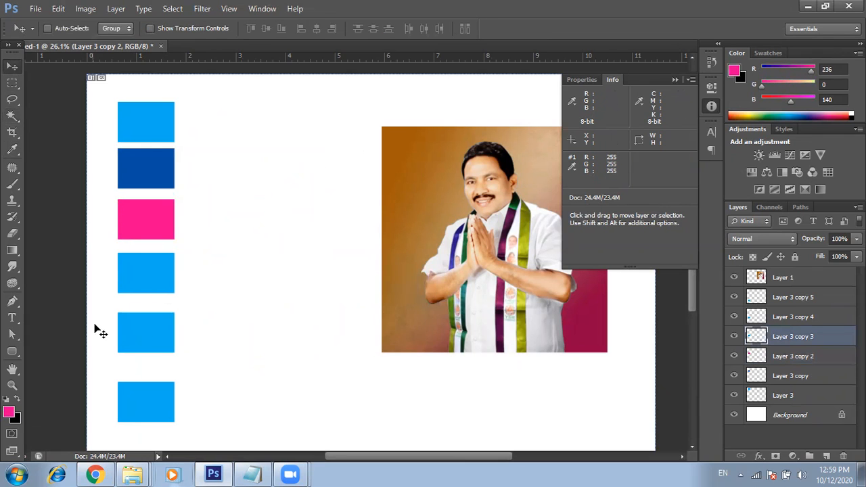
{"action": "key", "text": "w"}
{"action": "left_click", "coordinate": [140, 281]}
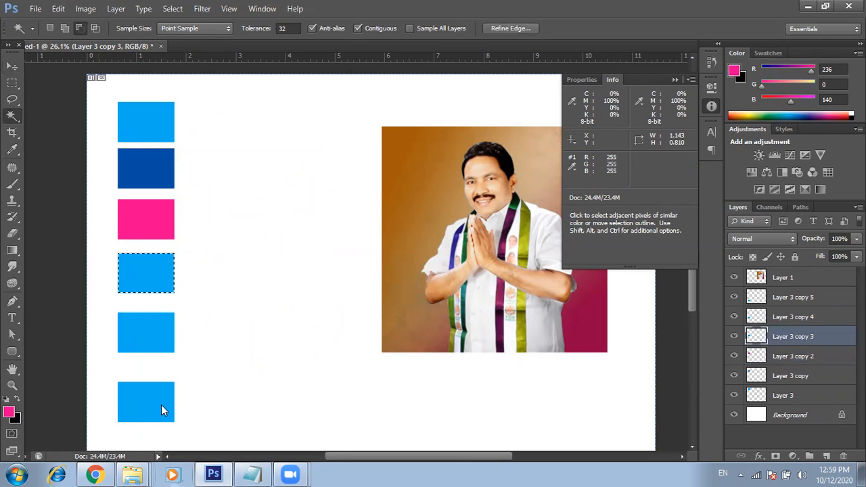
{"action": "left_click", "coordinate": [9, 411]}
{"action": "left_click", "coordinate": [730, 313]}
{"action": "key", "text": "Tab"}
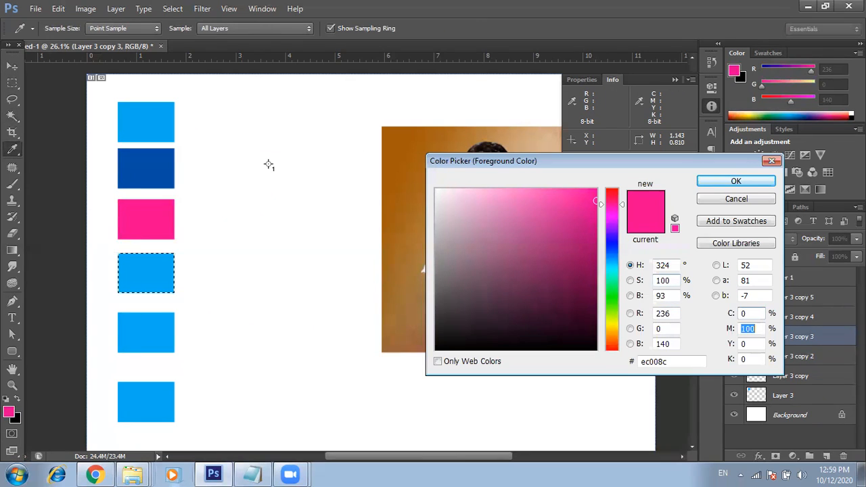
{"action": "type", "text": "100"}
{"action": "key", "text": "Tab"}
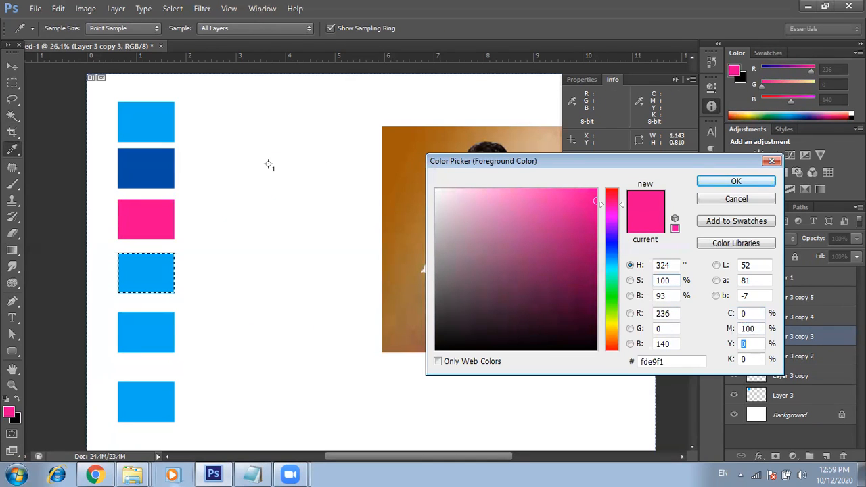
{"action": "type", "text": "80"}
{"action": "key", "text": "Tab"}
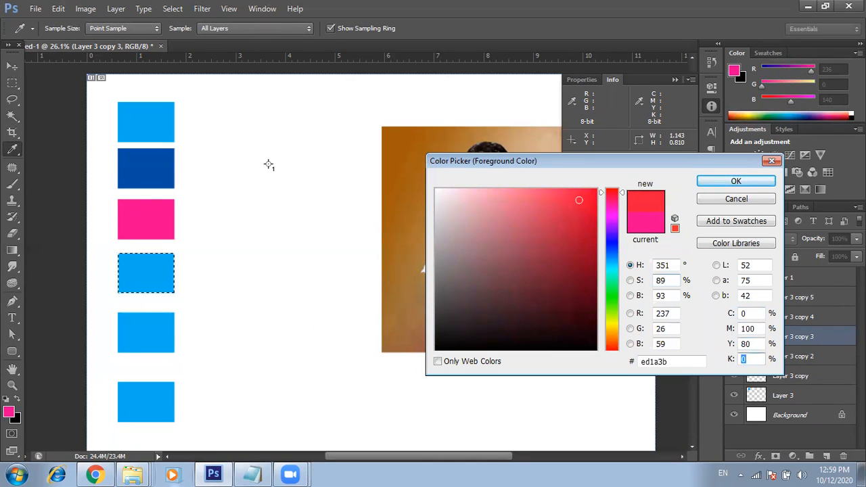
{"action": "key", "text": "Return"}
{"action": "key", "text": "w"}
{"action": "key", "text": "alt+BackSpace"}
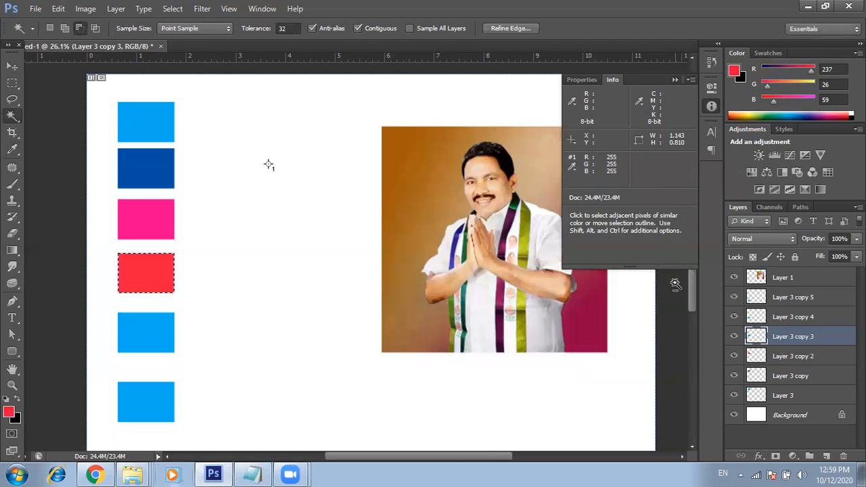
{"action": "key", "text": "ctrl+d"}
Select the fifth rectangle from the top on its own layer, fill it with C 0, M 0, Y 100, K 0 and deselect.
{"action": "key", "text": "v"}
{"action": "right_click", "coordinate": [152, 336]}
{"action": "left_click", "coordinate": [183, 341]}
{"action": "left_click", "coordinate": [12, 149]}
{"action": "left_click", "coordinate": [12, 117]}
{"action": "left_click", "coordinate": [151, 333]}
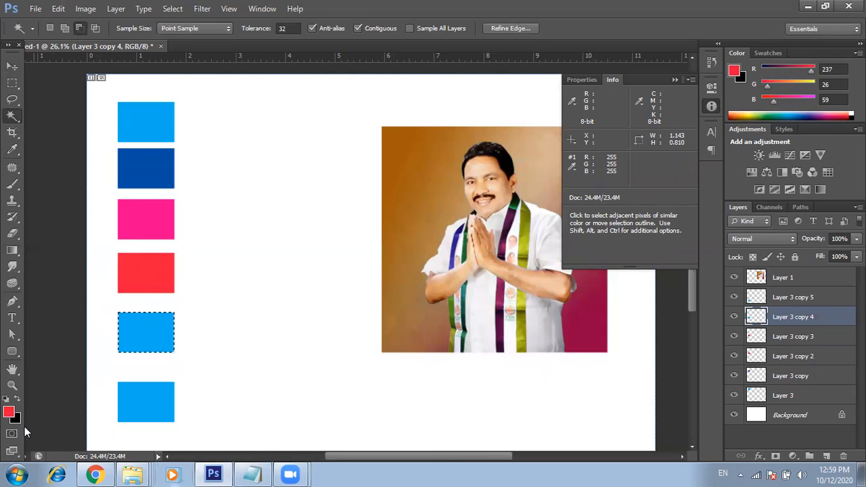
{"action": "left_click", "coordinate": [10, 414]}
{"action": "left_click", "coordinate": [747, 328]}
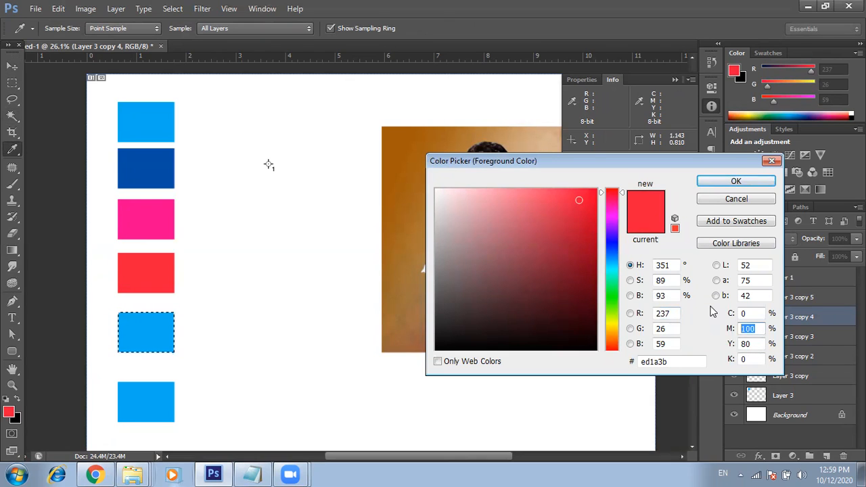
{"action": "type", "text": "0"}
{"action": "key", "text": "Tab"}
{"action": "type", "text": "100"}
{"action": "key", "text": "Tab"}
{"action": "key", "text": "Return"}
{"action": "key", "text": "w"}
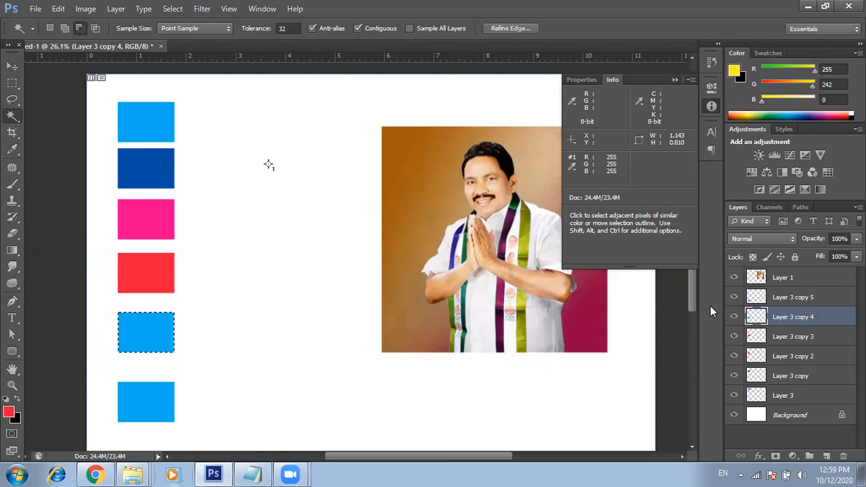
{"action": "key", "text": "alt+BackSpace"}
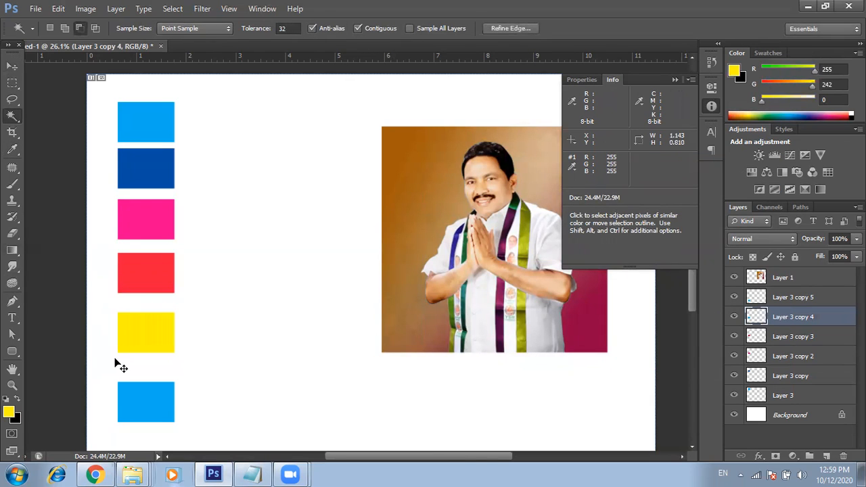
{"action": "key", "text": "ctrl+d"}
Make the bottom rectangle's layer active and move it slightly up, closer to the yellow rectangle.
{"action": "key", "text": "v"}
{"action": "right_click", "coordinate": [134, 405]}
{"action": "left_click", "coordinate": [147, 413]}
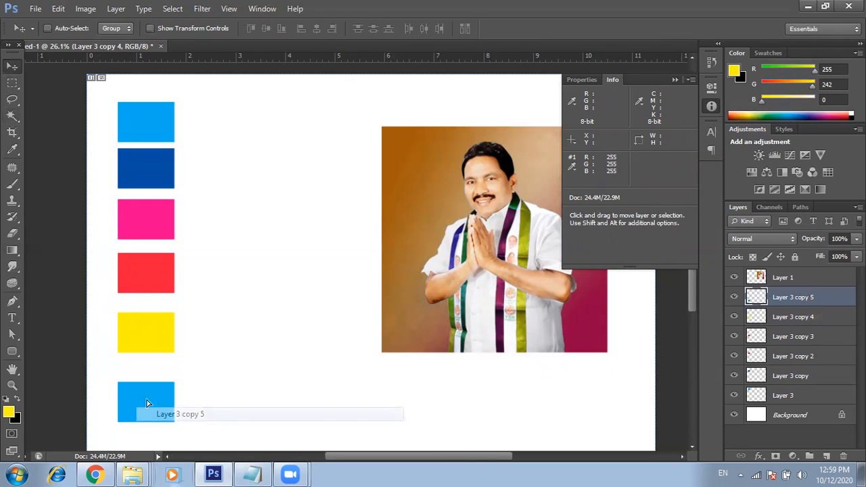
{"action": "left_click_drag", "start_coordinate": [146, 402], "coordinate": [145, 386]}
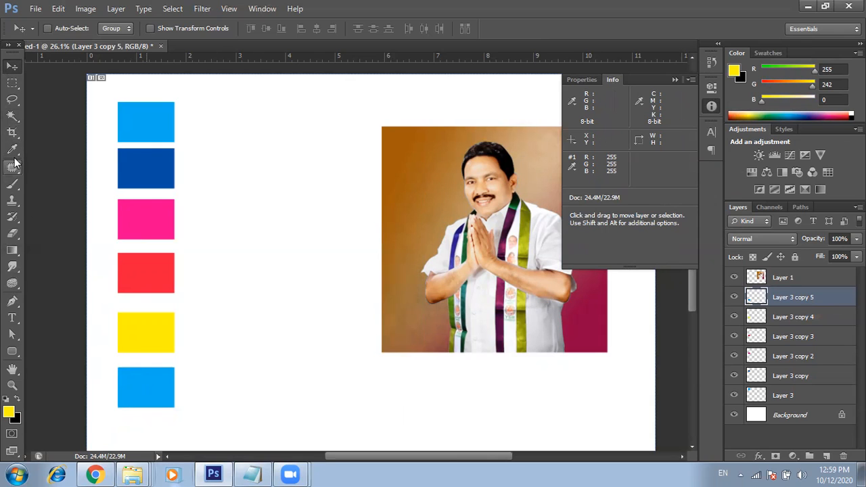
Select the bottom rectangle with the Magic Wand, fill it with C 0, M 0, Y 0, K 100 and deselect.
{"action": "left_click", "coordinate": [12, 115]}
{"action": "left_click", "coordinate": [147, 402]}
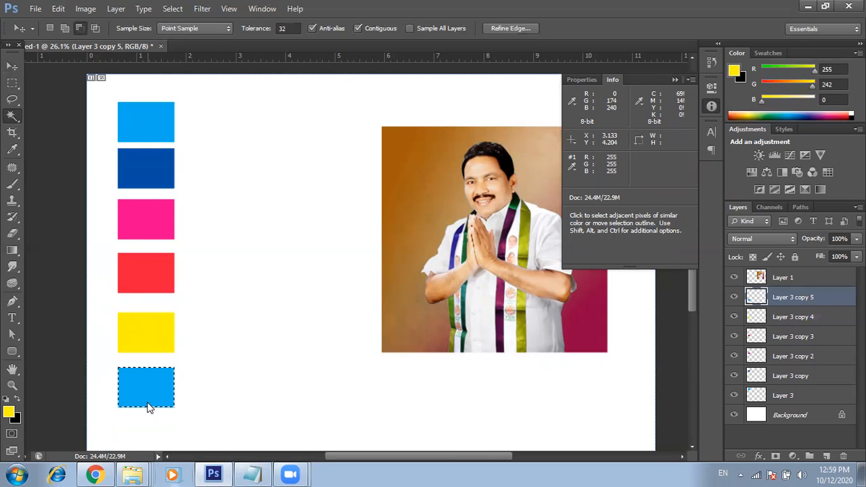
{"action": "left_click", "coordinate": [8, 412]}
{"action": "left_click_drag", "start_coordinate": [758, 344], "coordinate": [634, 316]}
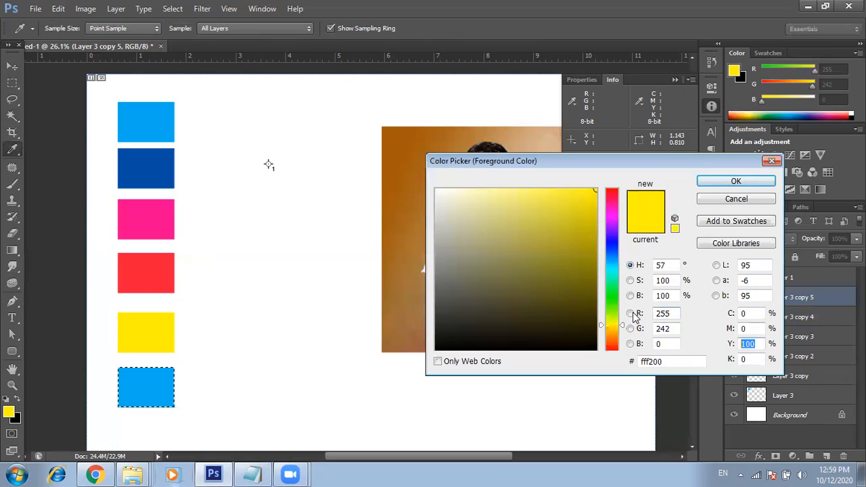
{"action": "type", "text": "0"}
{"action": "key", "text": "Tab"}
{"action": "type", "text": "100"}
{"action": "key", "text": "Return"}
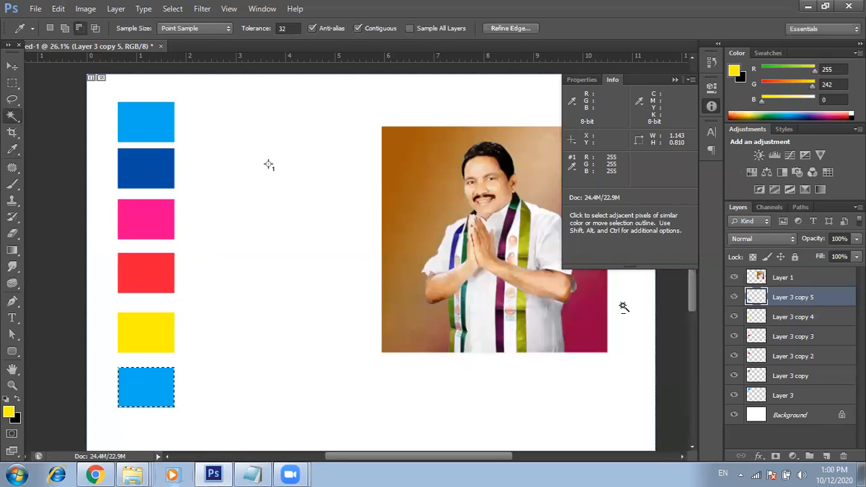
{"action": "key", "text": "alt+BackSpace"}
{"action": "key", "text": "ctrl+d"}
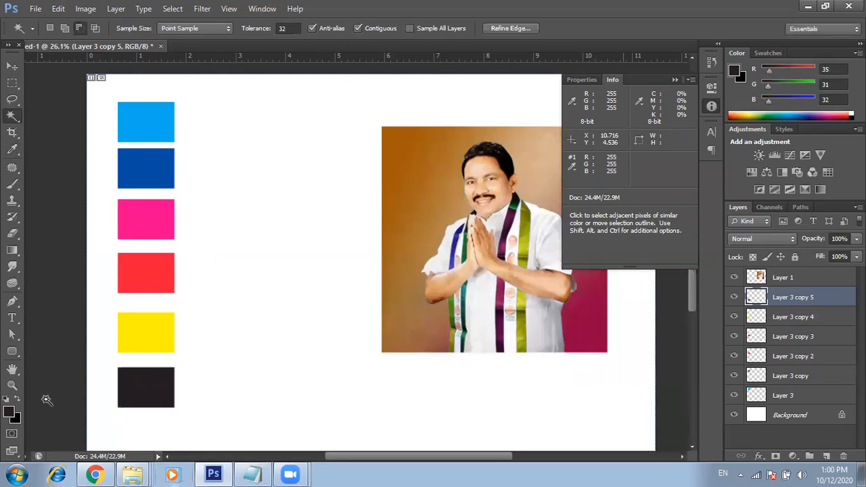
Reselect the bottom rectangle and review the foreground colour's CMYK values in the Color Picker, leaving them as they are.
{"action": "left_click", "coordinate": [150, 394]}
{"action": "left_click", "coordinate": [9, 412]}
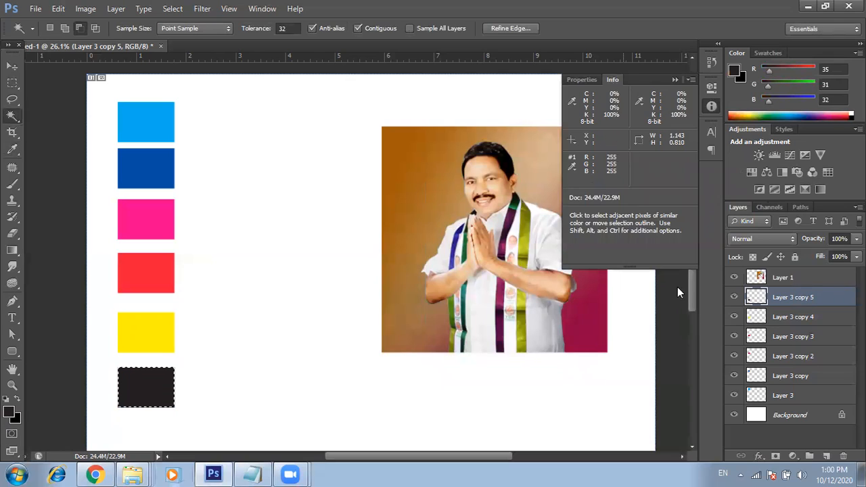
{"action": "key", "text": "Tab"}
{"action": "key", "text": "Tab"}
{"action": "key", "text": "Tab"}
{"action": "key", "text": "Tab"}
{"action": "key", "text": "Tab"}
{"action": "key", "text": "Tab"}
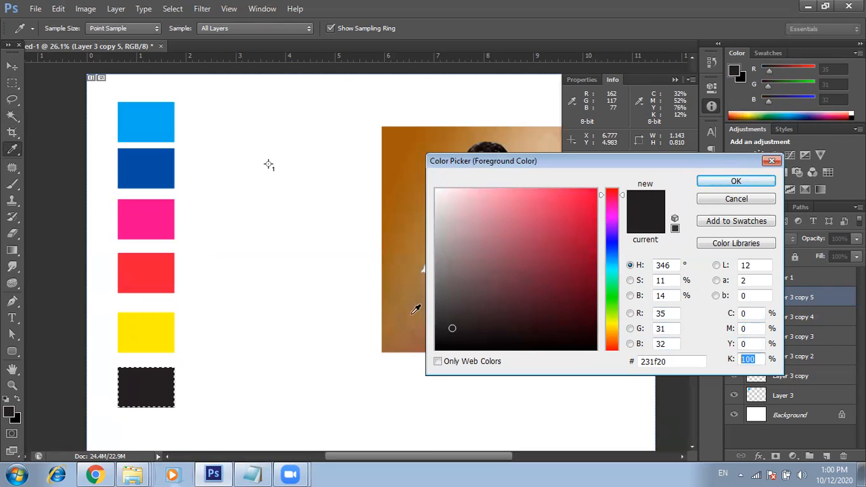
{"action": "key", "text": "Return"}
{"action": "key", "text": "w"}
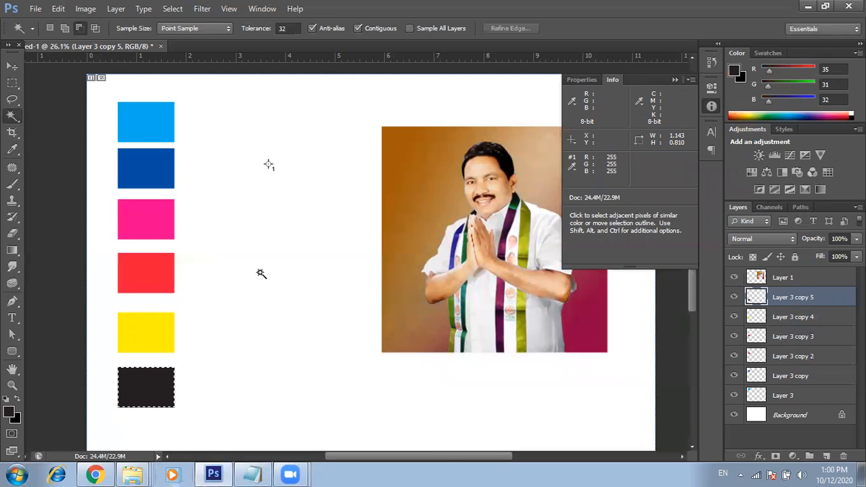
{"action": "key", "text": "ctrl+d"}
Go through the Crop, Eyedropper and Move tools and activate the Spot Healing Brush Tool.
{"action": "key", "text": "v"}
{"action": "scroll", "coordinate": [267, 257], "scroll_direction": "down", "scroll_amount": 1}
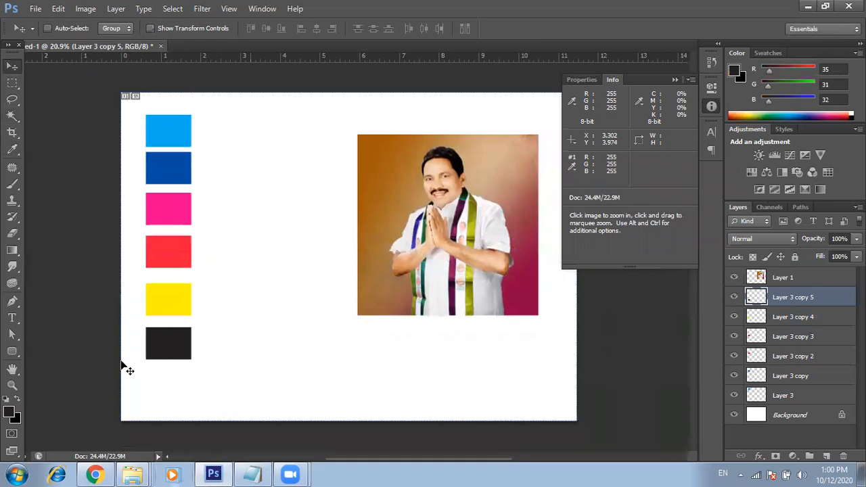
{"action": "left_click", "coordinate": [11, 131]}
{"action": "left_click", "coordinate": [12, 149]}
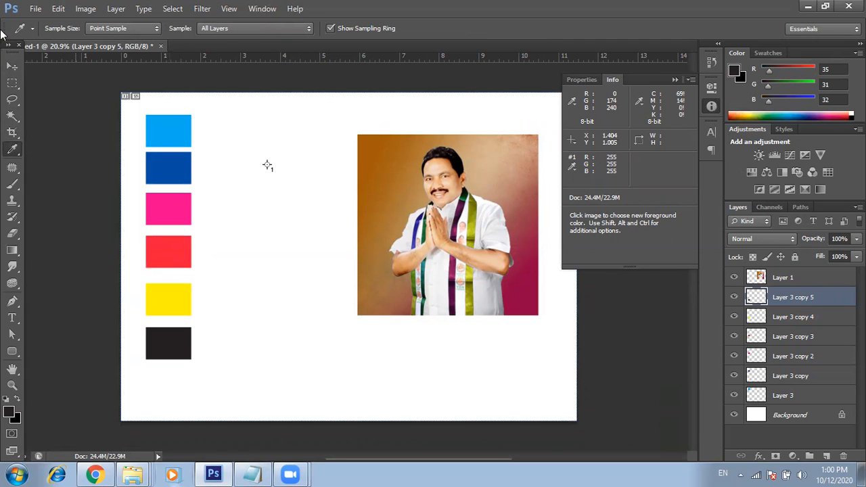
{"action": "left_click", "coordinate": [11, 65]}
{"action": "left_click", "coordinate": [12, 168]}
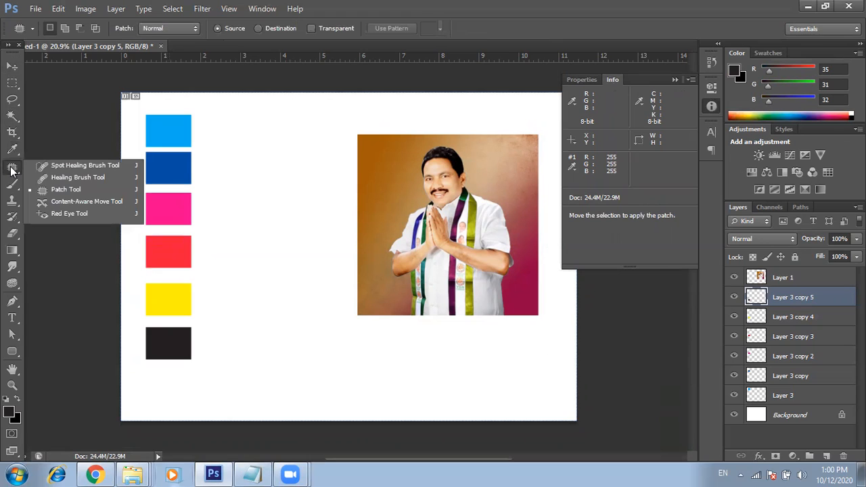
{"action": "left_click", "coordinate": [74, 166]}
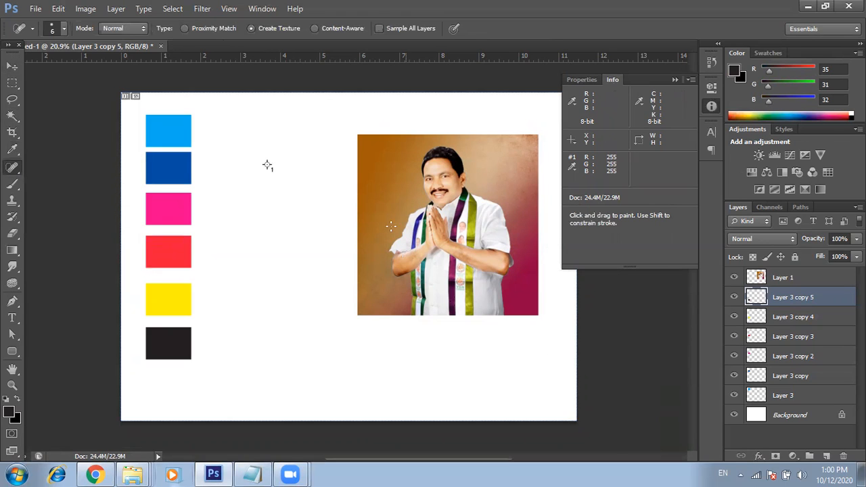
Select the portrait photo's layer and move the photo horizontally toward the column of rectangles.
{"action": "scroll", "coordinate": [390, 226], "scroll_direction": "up", "scroll_amount": 2}
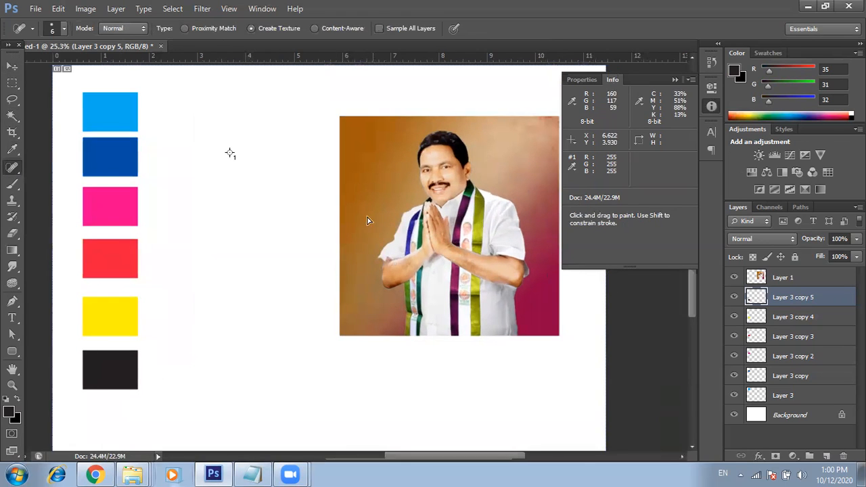
{"action": "key", "text": "v"}
{"action": "right_click", "coordinate": [392, 220]}
{"action": "left_click", "coordinate": [414, 228]}
{"action": "left_click_drag", "start_coordinate": [413, 171], "coordinate": [379, 172]}
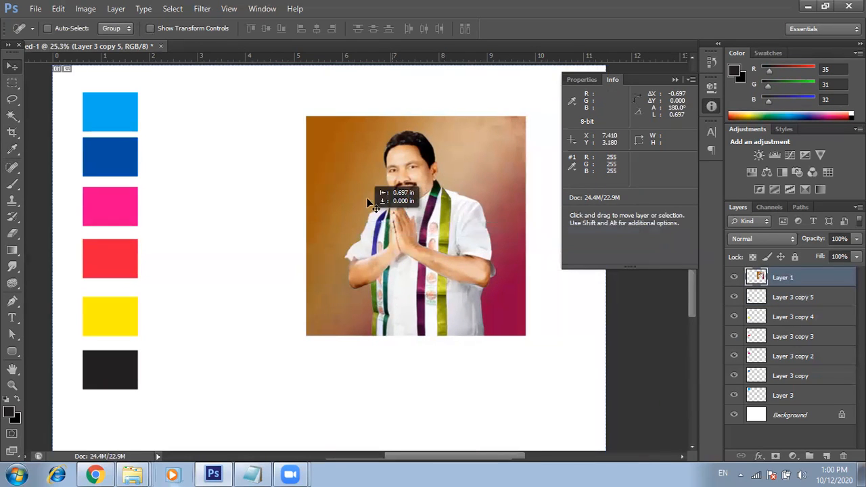
{"action": "left_click_drag", "start_coordinate": [370, 203], "coordinate": [320, 203]}
Enlarge the portrait photo to nearly the full page height and activate the Spot Healing Brush for work on the face.
{"action": "key", "text": "alt+Tab"}
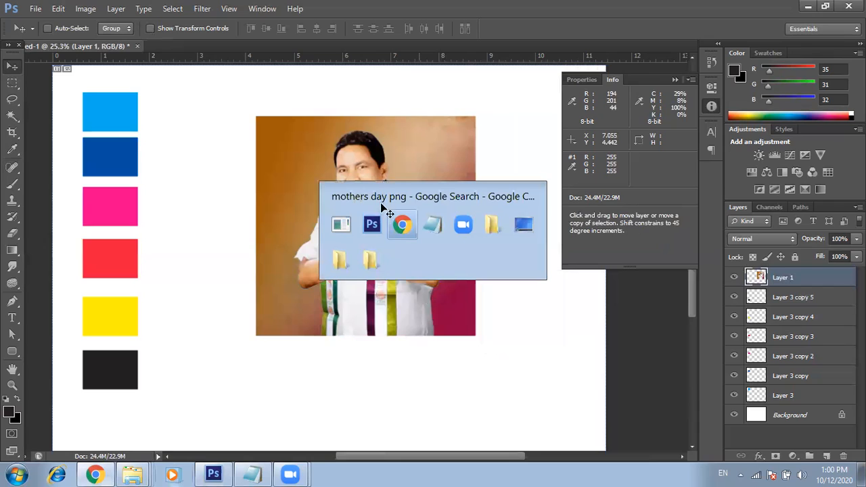
{"action": "key", "text": "alt+Tab"}
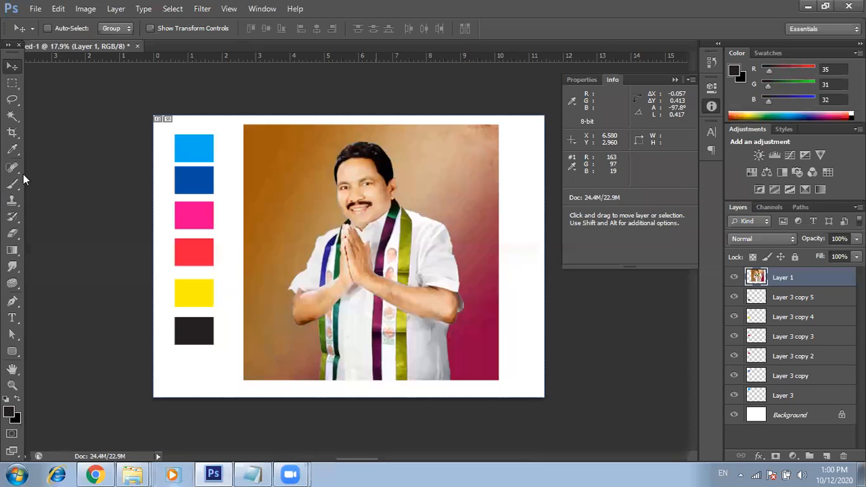
{"action": "left_click", "coordinate": [399, 176]}
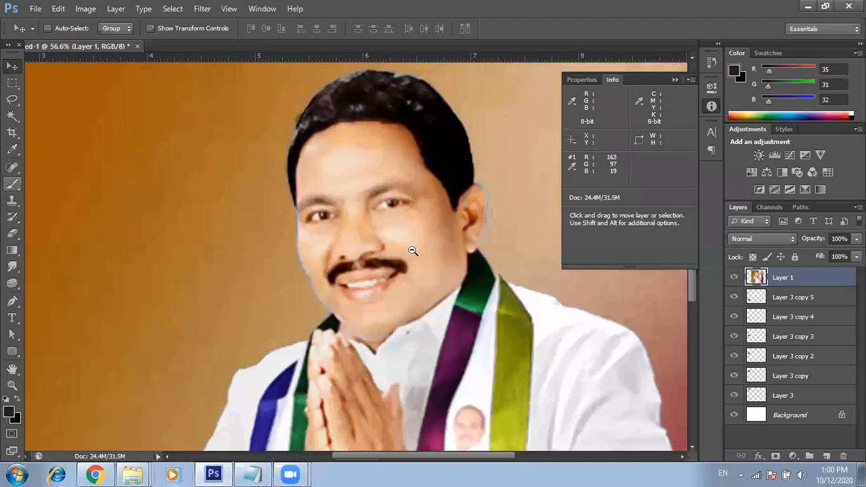
{"action": "key", "text": "j"}
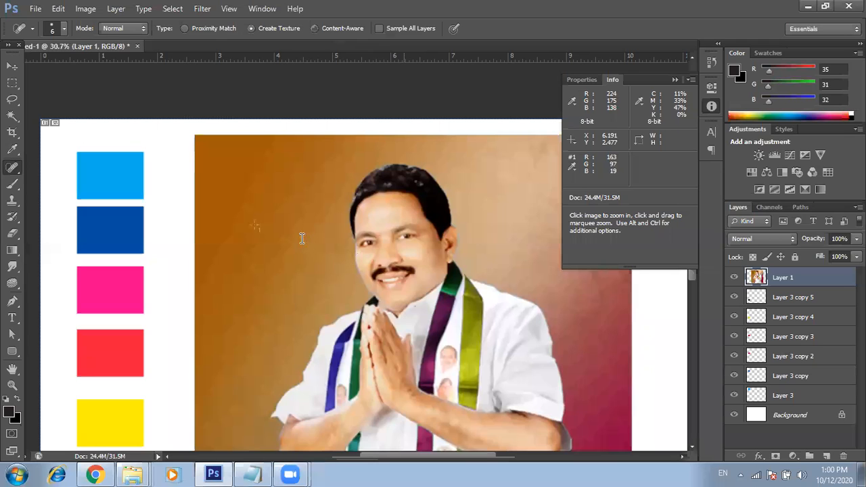
Switch to Chrome, search Google Images for "cut baby" and accept the suggested spelling "cute baby".
{"action": "key", "text": "alt+Tab"}
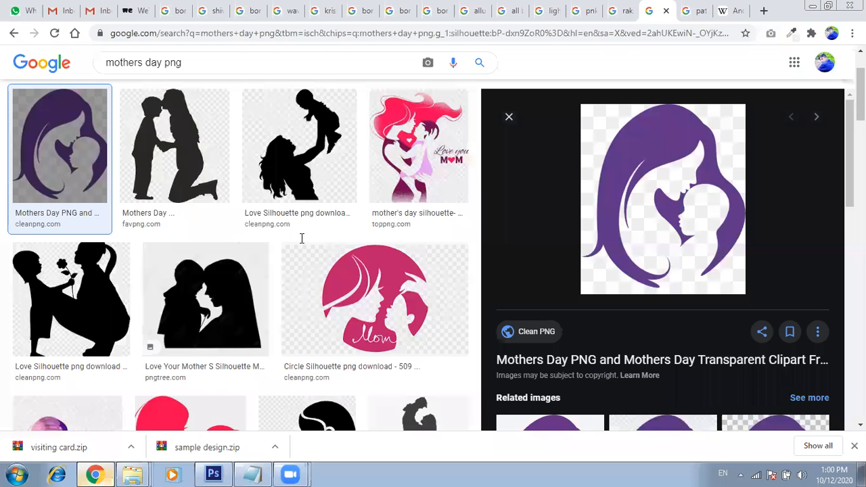
{"action": "left_click", "coordinate": [42, 63]}
{"action": "type", "text": "cut baby"}
{"action": "key", "text": "Return"}
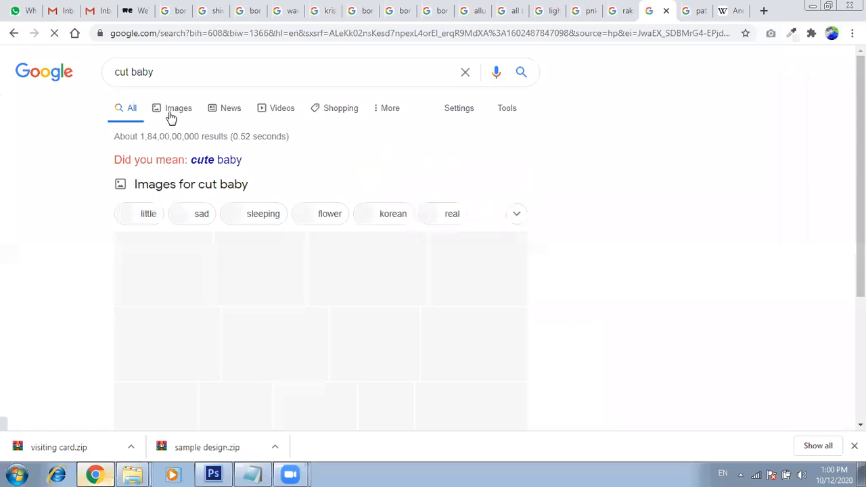
{"action": "left_click", "coordinate": [182, 185]}
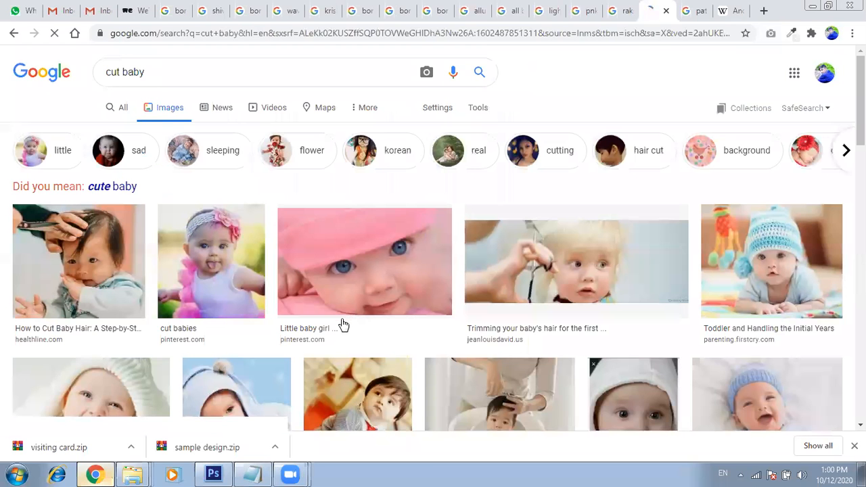
{"action": "scroll", "coordinate": [345, 324], "scroll_direction": "down", "scroll_amount": 1}
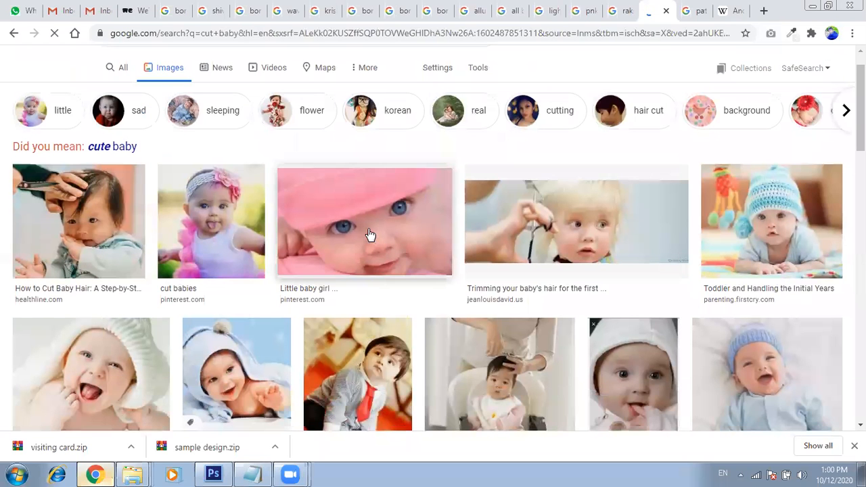
{"action": "scroll", "coordinate": [370, 232], "scroll_direction": "down", "scroll_amount": 2}
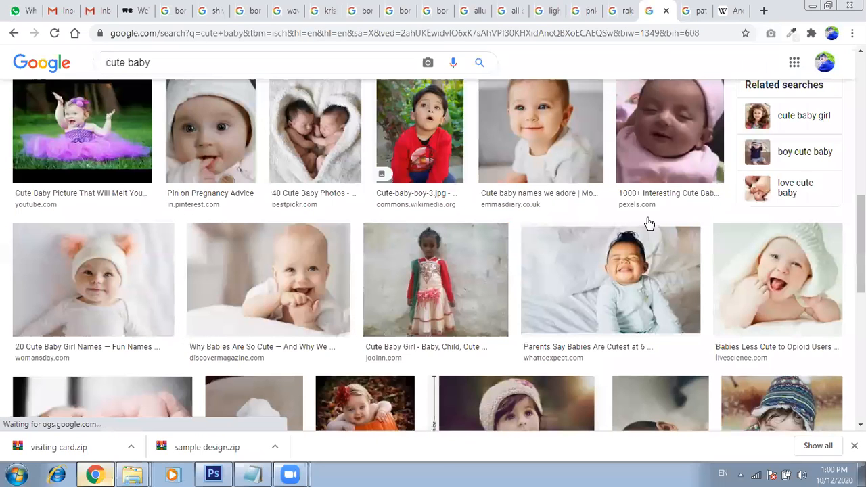
Preview the depositphotos picture of the laughing baby, look through its related images and close the preview.
{"action": "scroll", "coordinate": [650, 230], "scroll_direction": "down", "scroll_amount": 4}
{"action": "scroll", "coordinate": [660, 187], "scroll_direction": "down", "scroll_amount": 1}
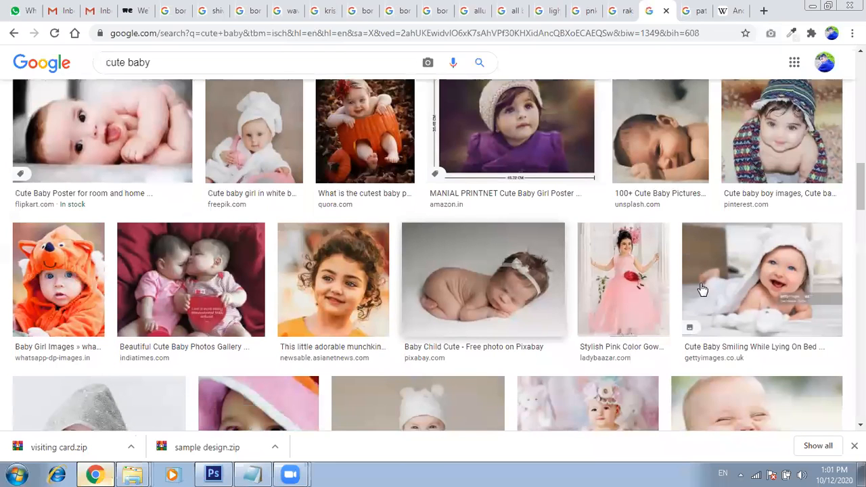
{"action": "scroll", "coordinate": [703, 290], "scroll_direction": "down", "scroll_amount": 1}
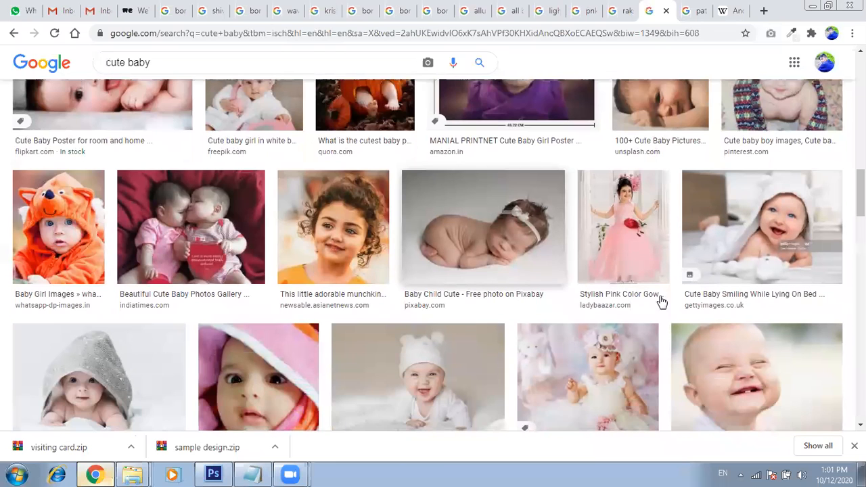
{"action": "left_click", "coordinate": [616, 300]}
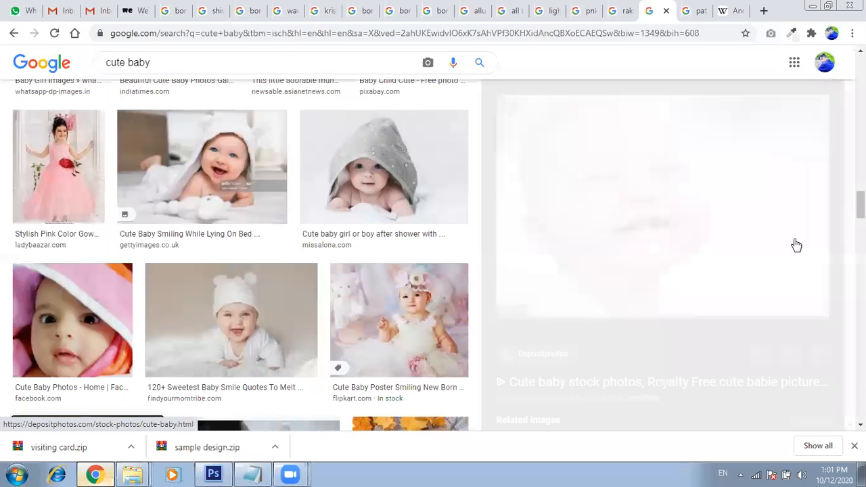
{"action": "scroll", "coordinate": [451, 268], "scroll_direction": "down", "scroll_amount": 3}
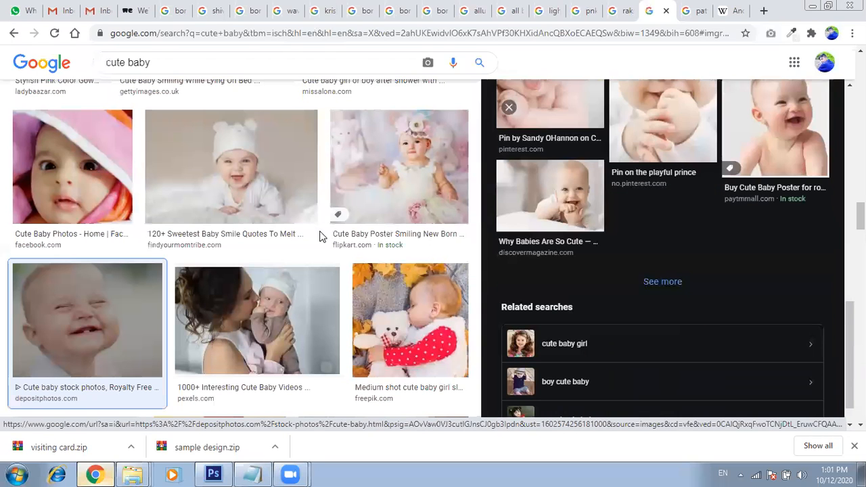
{"action": "key", "text": "Escape"}
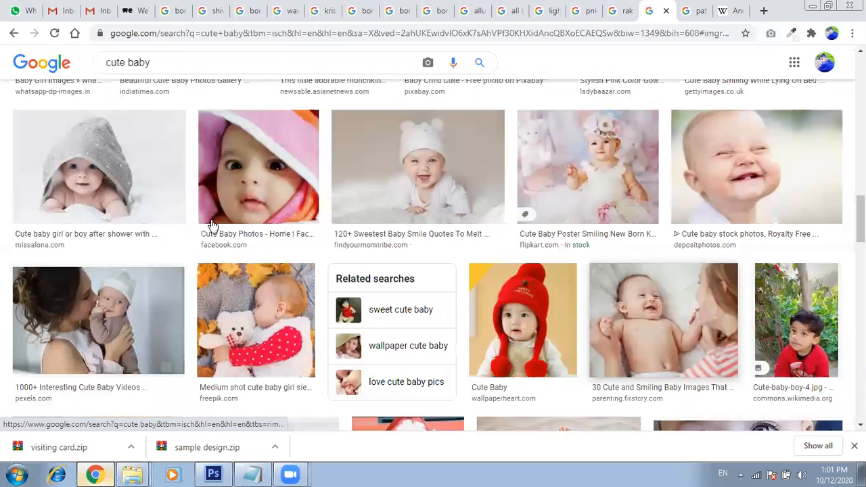
Browse the cute baby image results for a clear close-up face photo.
{"action": "scroll", "coordinate": [600, 248], "scroll_direction": "down", "scroll_amount": 6}
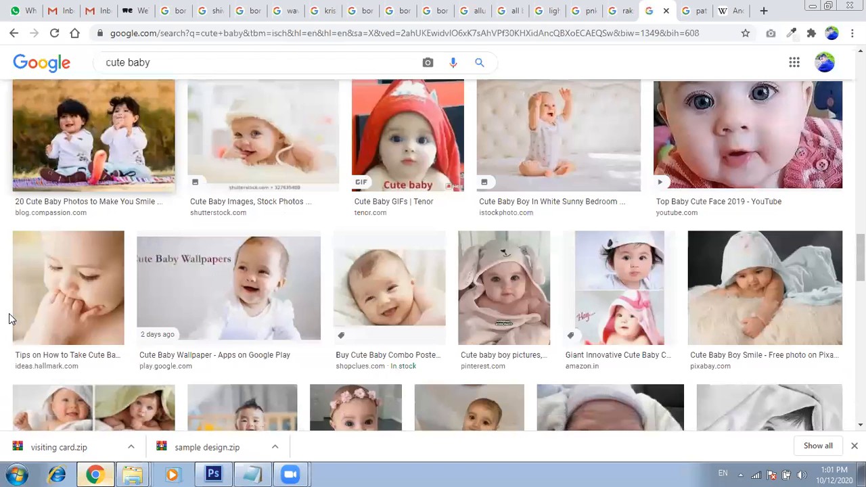
{"action": "scroll", "coordinate": [722, 363], "scroll_direction": "down", "scroll_amount": 1}
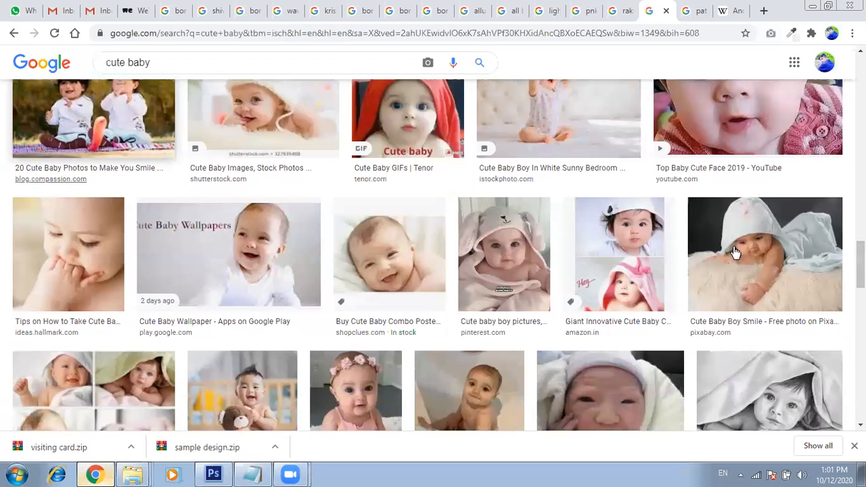
{"action": "scroll", "coordinate": [314, 277], "scroll_direction": "down", "scroll_amount": 4}
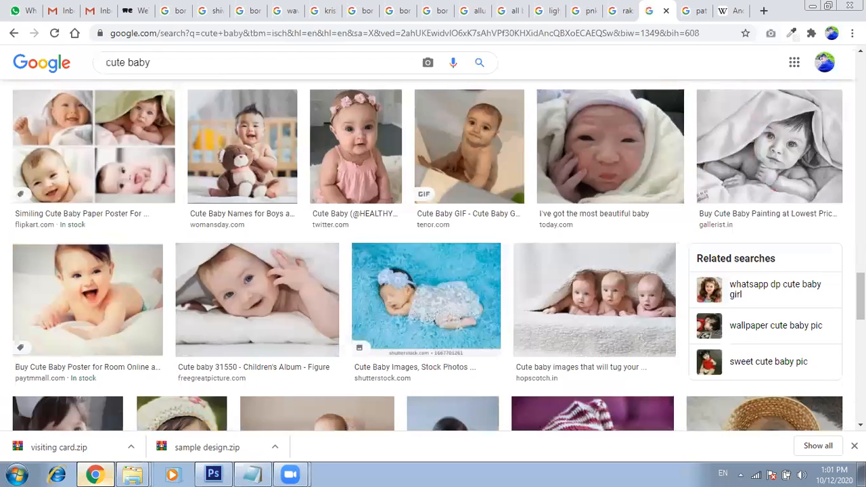
{"action": "scroll", "coordinate": [254, 332], "scroll_direction": "up", "scroll_amount": 5}
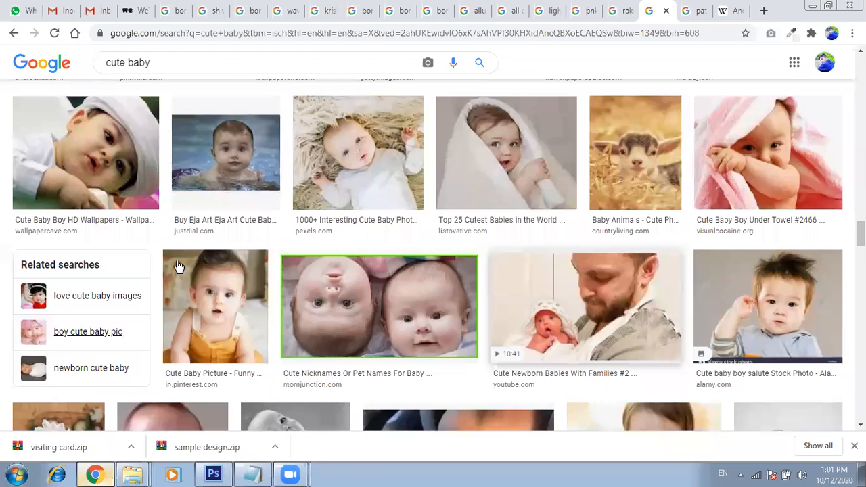
{"action": "scroll", "coordinate": [484, 329], "scroll_direction": "down", "scroll_amount": 3}
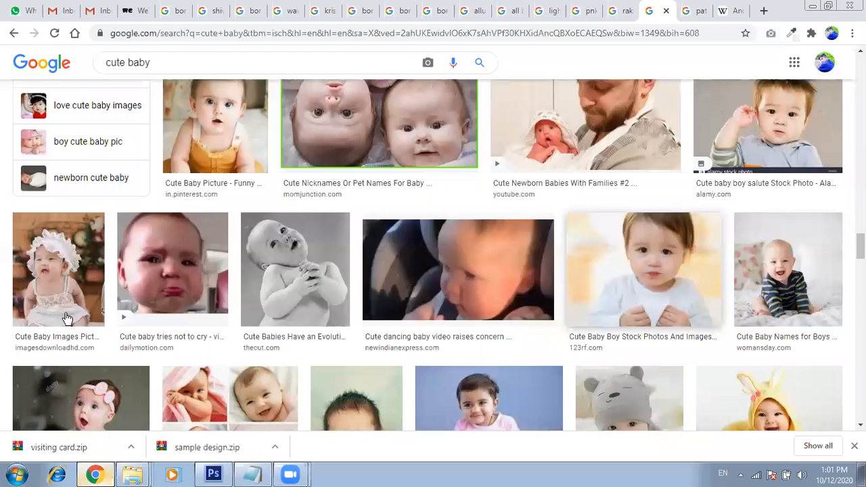
{"action": "scroll", "coordinate": [246, 291], "scroll_direction": "up", "scroll_amount": 10}
{"action": "scroll", "coordinate": [374, 301], "scroll_direction": "down", "scroll_amount": 1}
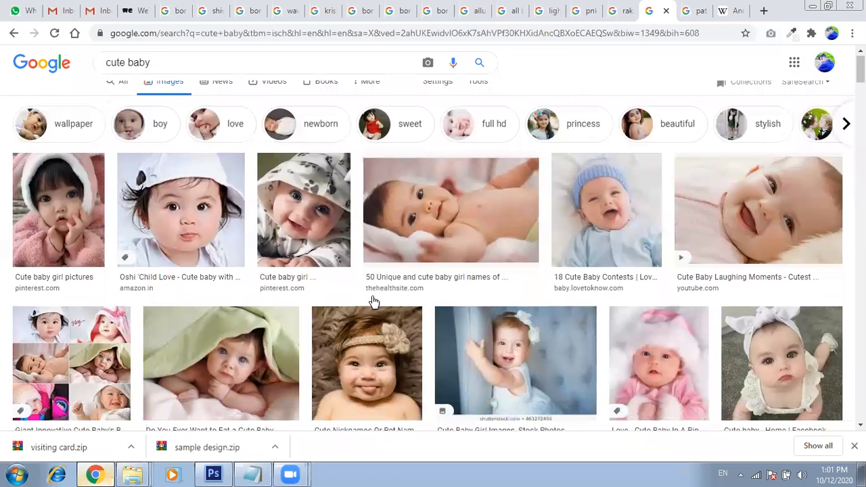
{"action": "scroll", "coordinate": [374, 301], "scroll_direction": "down", "scroll_amount": 1}
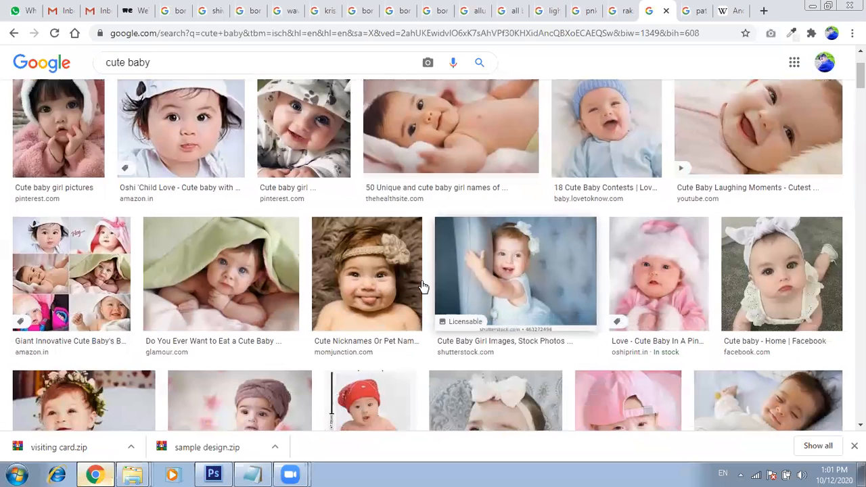
{"action": "scroll", "coordinate": [418, 288], "scroll_direction": "down", "scroll_amount": 2}
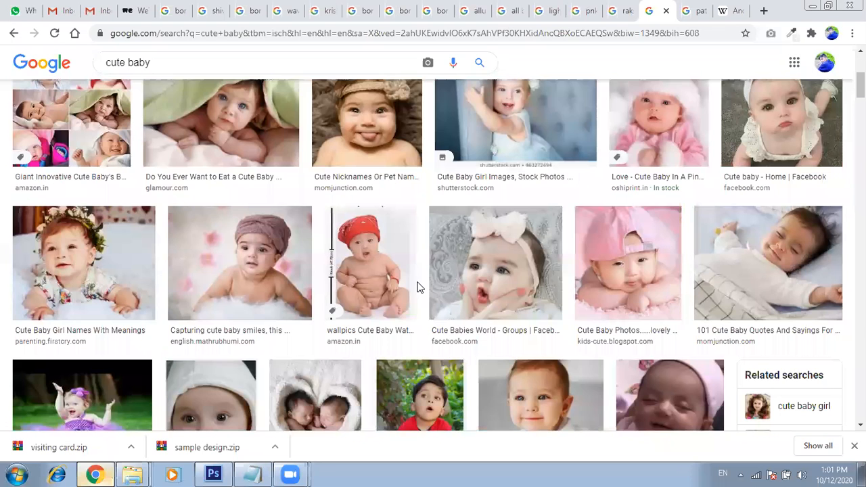
{"action": "scroll", "coordinate": [315, 296], "scroll_direction": "down", "scroll_amount": 2}
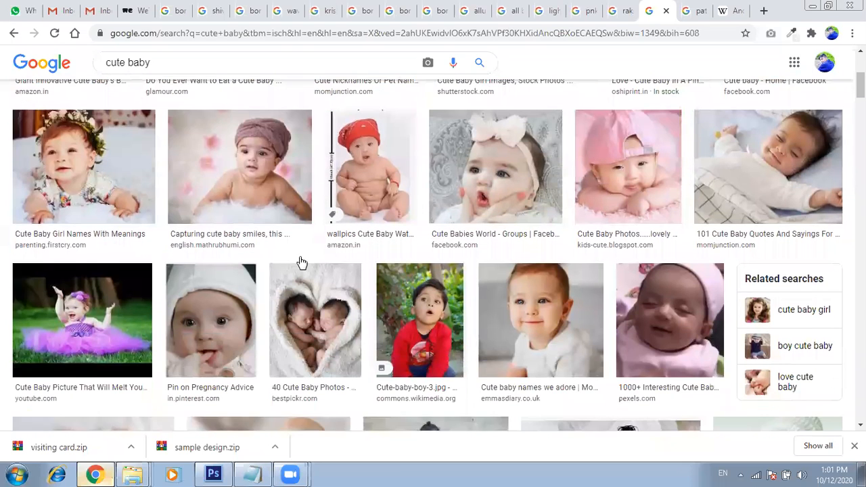
Copy the Discover Magazine photo of the smiling baby and paste it into the Photoshop document.
{"action": "scroll", "coordinate": [701, 174], "scroll_direction": "down", "scroll_amount": 1}
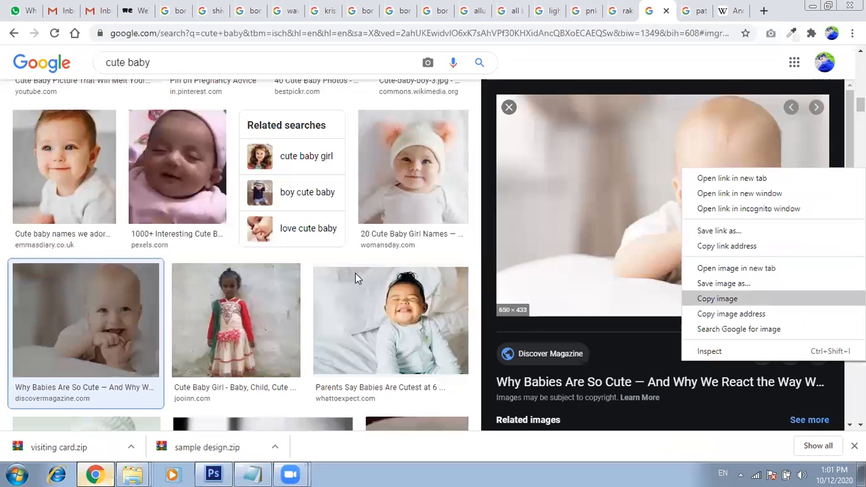
{"action": "key", "text": "Escape"}
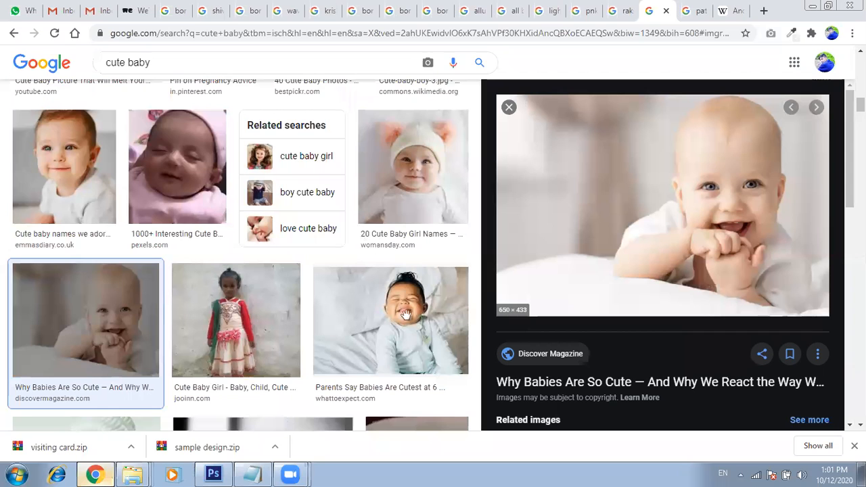
{"action": "key", "text": "alt+Tab"}
{"action": "key", "text": "ctrl+v"}
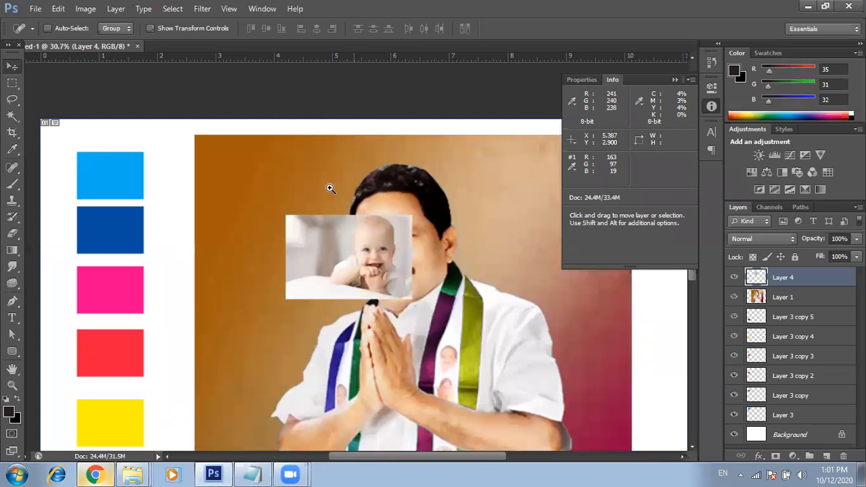
Activate the Spot Healing Brush over the pasted baby's face and enlarge the brush to 9 px.
{"action": "left_click_drag", "start_coordinate": [364, 230], "coordinate": [535, 213]}
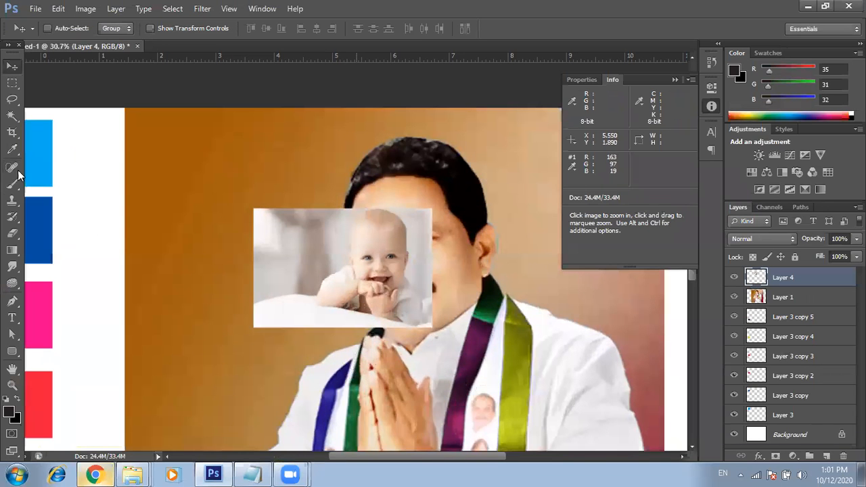
{"action": "left_click_drag", "start_coordinate": [61, 185], "coordinate": [68, 166]}
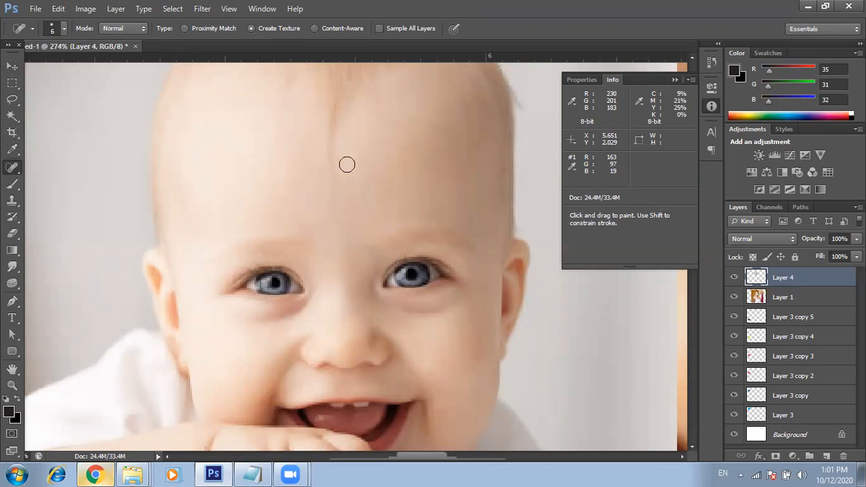
{"action": "key", "text": "bracketright"}
{"action": "key", "text": "bracketright"}
{"action": "key", "text": "bracketright"}
{"action": "scroll", "coordinate": [315, 193], "scroll_direction": "up", "scroll_amount": 3}
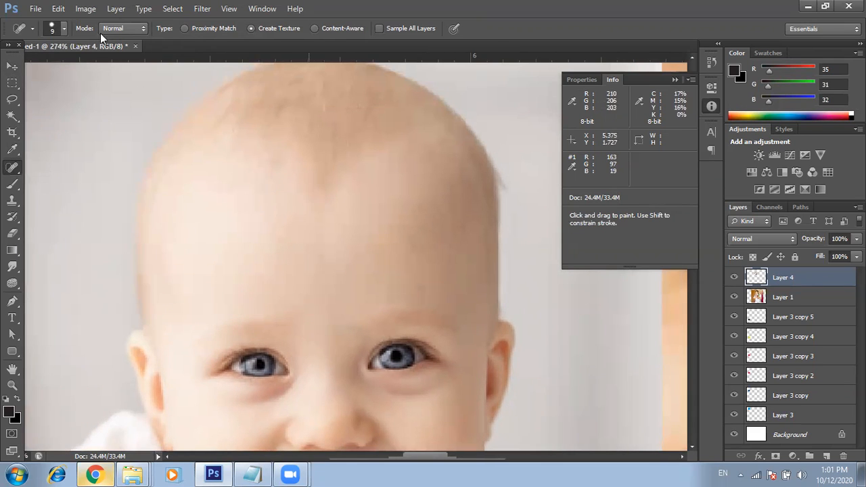
Try a 62 px size for the Spot Healing Brush and set it back to 9 px.
{"action": "left_click", "coordinate": [63, 29]}
{"action": "mouse_move", "coordinate": [52, 65]}
{"action": "left_mouse_down"}
{"action": "mouse_move", "coordinate": [37, 63]}
{"action": "mouse_move", "coordinate": [57, 65]}
{"action": "left_mouse_up"}
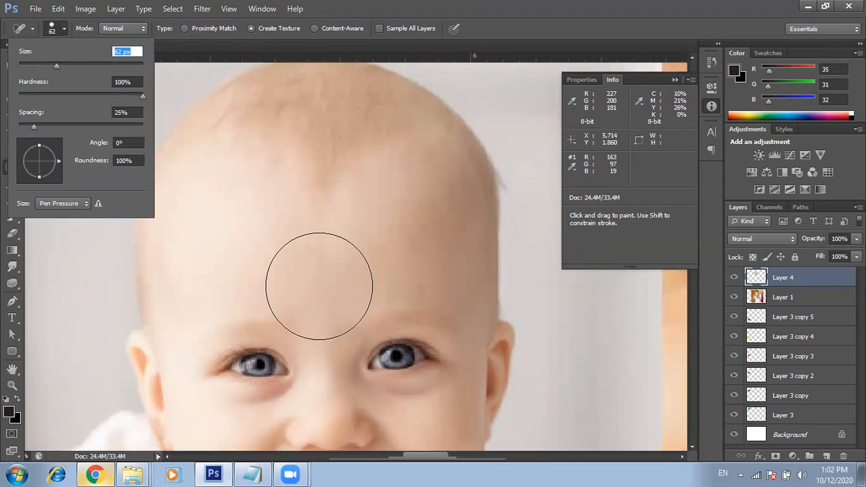
{"action": "type", "text": "9"}
{"action": "key", "text": "Return"}
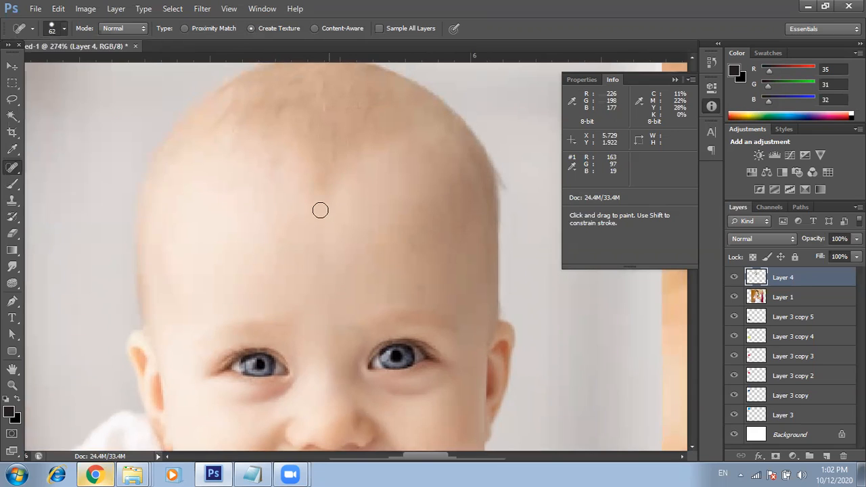
Enlarge the Spot Healing Brush to 40 px and paint away the pointed hairline in the middle of the baby's forehead.
{"action": "key", "text": "]"}
{"action": "key", "text": "]"}
{"action": "key", "text": "]"}
{"action": "key", "text": "]"}
{"action": "key", "text": "]"}
{"action": "left_click_drag", "start_coordinate": [318, 202], "coordinate": [313, 234]}
{"action": "left_click", "coordinate": [310, 187]}
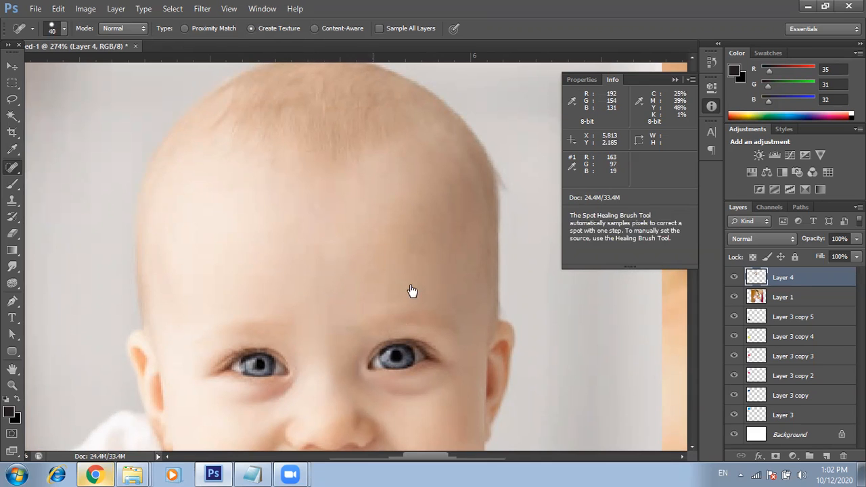
Copy the Mental Floss photo of the wide-eyed, red-cheeked baby from Chrome and paste it into the Photoshop document.
{"action": "key", "text": "alt+Tab"}
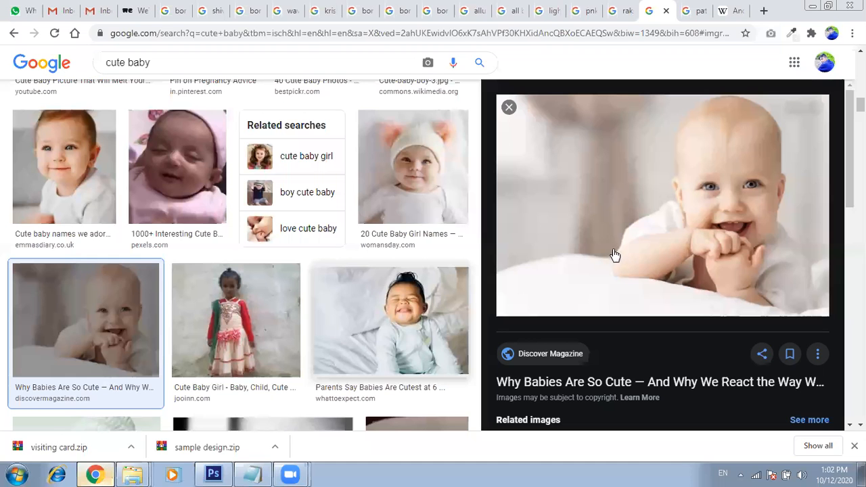
{"action": "scroll", "coordinate": [634, 260], "scroll_direction": "down", "scroll_amount": 1}
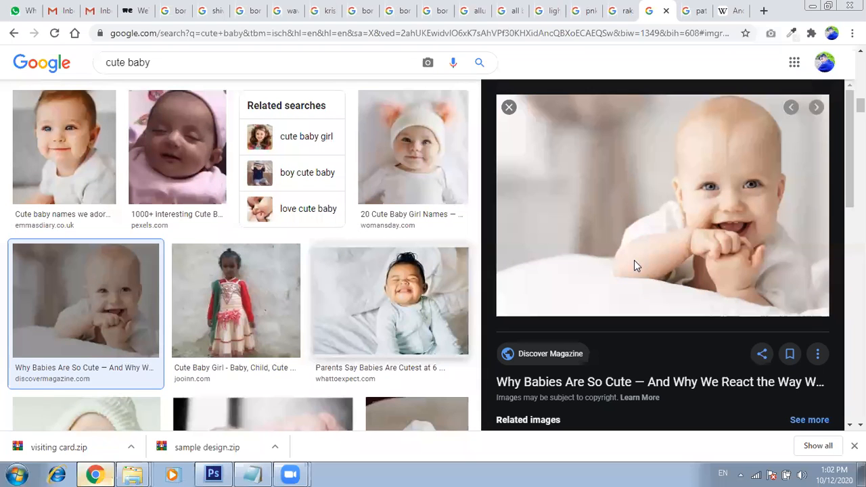
{"action": "scroll", "coordinate": [341, 294], "scroll_direction": "down", "scroll_amount": 3}
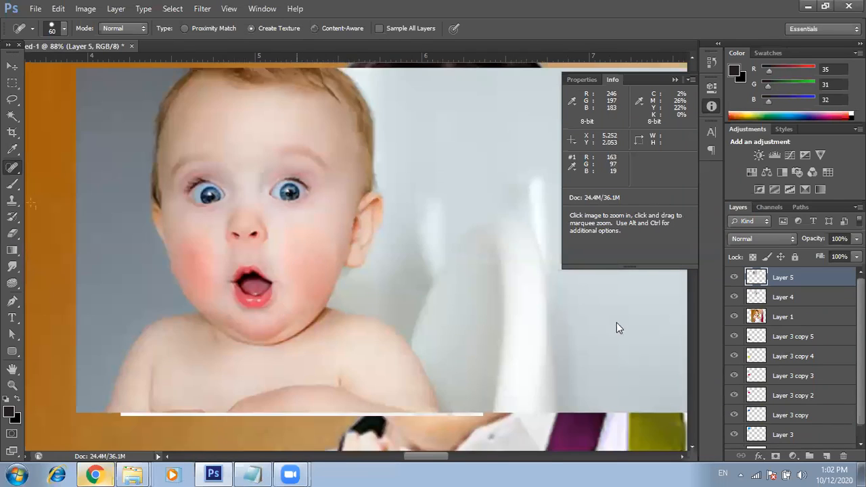
{"action": "left_click", "coordinate": [617, 327]}
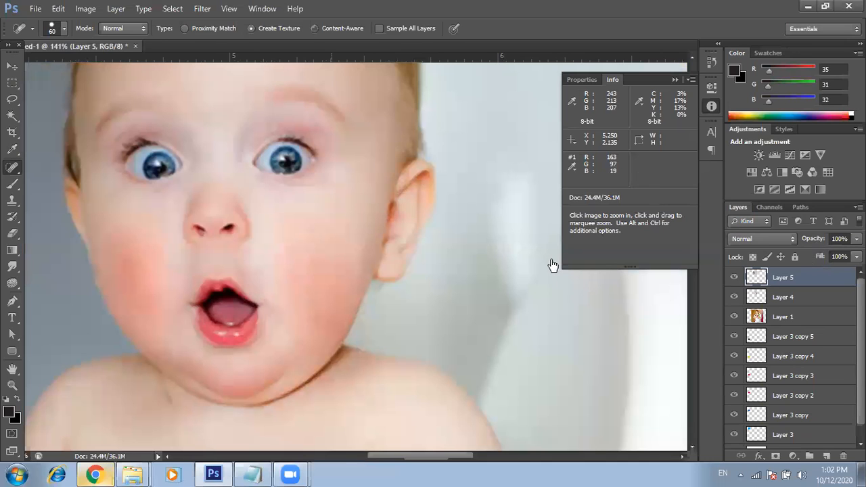
Copy the Amazon.in poster with the capped baby and pink-hooded baby from the Google Images results and paste it into the Photoshop document.
{"action": "key", "text": "alt+Tab"}
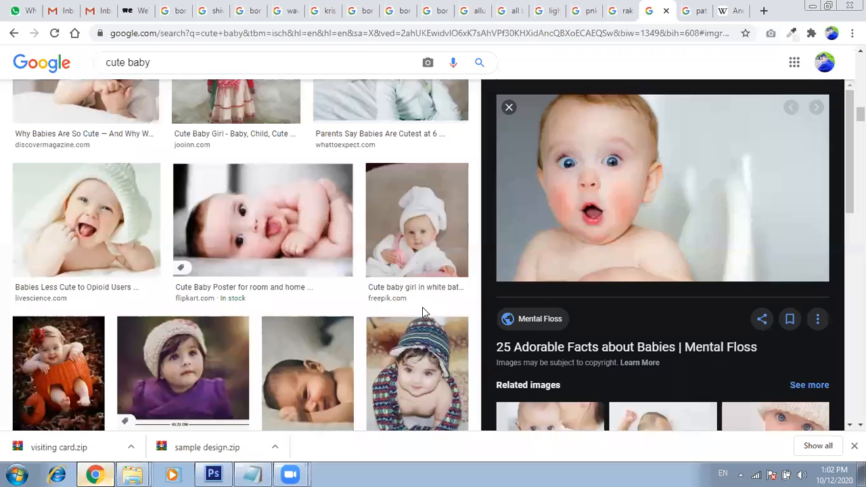
{"action": "scroll", "coordinate": [507, 253], "scroll_direction": "down", "scroll_amount": 4}
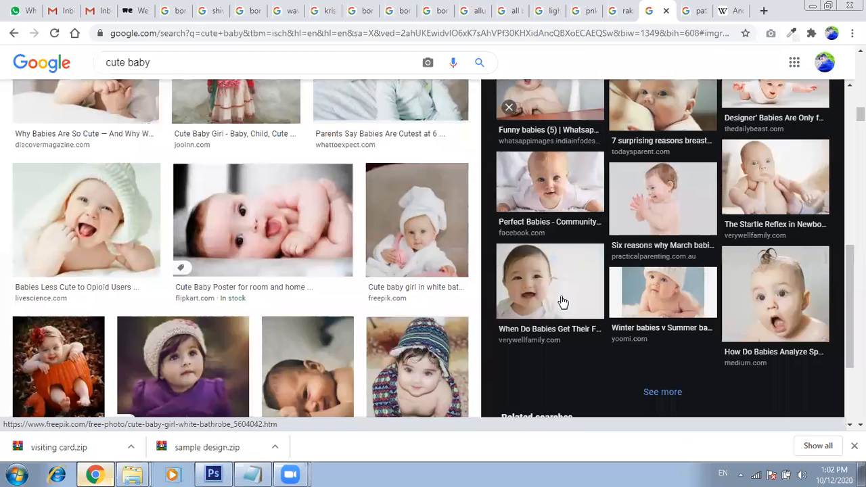
{"action": "key", "text": "Escape"}
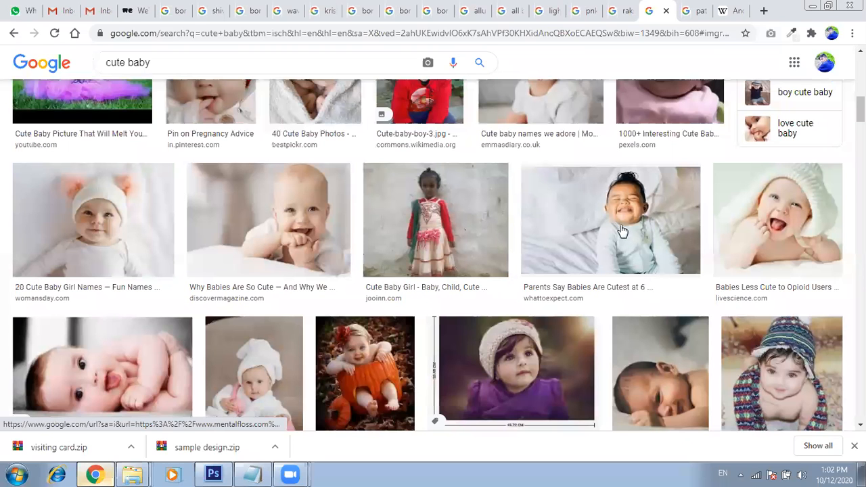
{"action": "scroll", "coordinate": [608, 298], "scroll_direction": "down", "scroll_amount": 5}
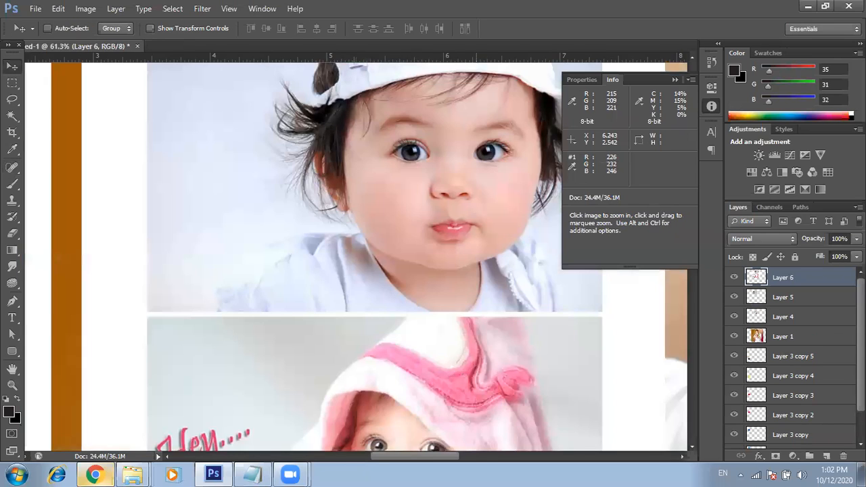
{"action": "left_click_drag", "start_coordinate": [472, 307], "coordinate": [415, 308]}
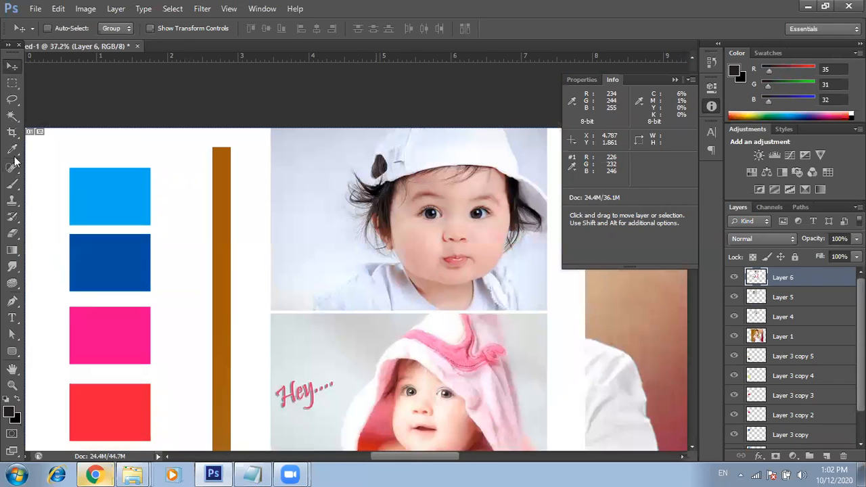
{"action": "left_click_drag", "start_coordinate": [350, 284], "coordinate": [370, 284]}
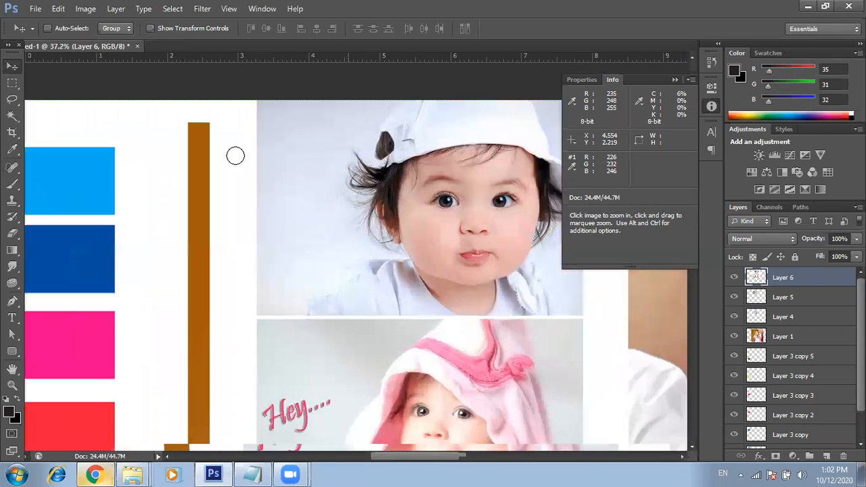
With the Spot Healing Brush at 125 px, paint away the "Hey...." lettering beside the pink-hooded baby.
{"action": "left_click_drag", "start_coordinate": [239, 245], "coordinate": [236, 155]}
{"action": "left_click_drag", "start_coordinate": [296, 304], "coordinate": [316, 158]}
{"action": "left_click_drag", "start_coordinate": [296, 261], "coordinate": [304, 178]}
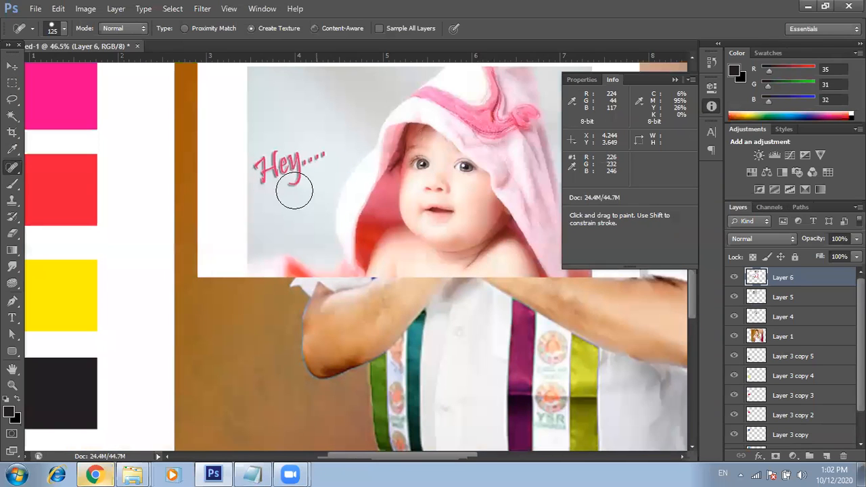
{"action": "left_click_drag", "start_coordinate": [278, 165], "coordinate": [308, 163]}
{"action": "left_click", "coordinate": [290, 184]}
{"action": "left_click", "coordinate": [275, 165]}
{"action": "left_click", "coordinate": [271, 169]}
{"action": "left_click", "coordinate": [295, 166]}
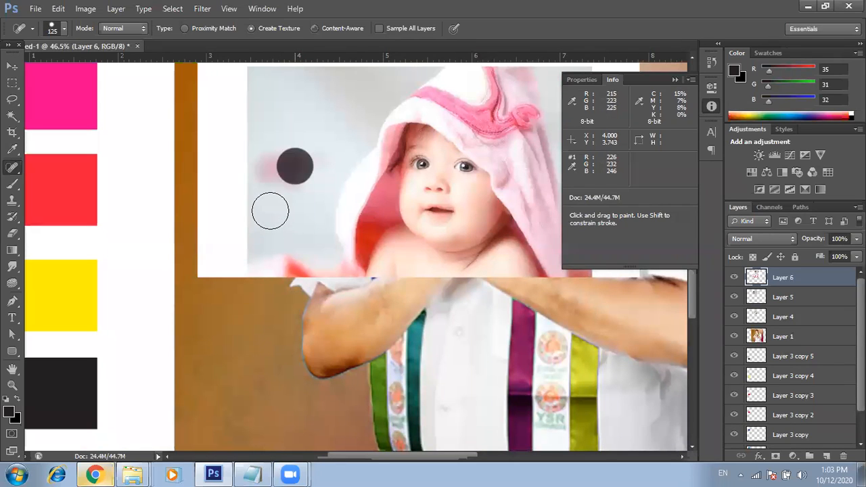
Dab the Spot Healing Brush again over the leftover pink smudge beside the hooded baby.
{"action": "right_click", "coordinate": [14, 169]}
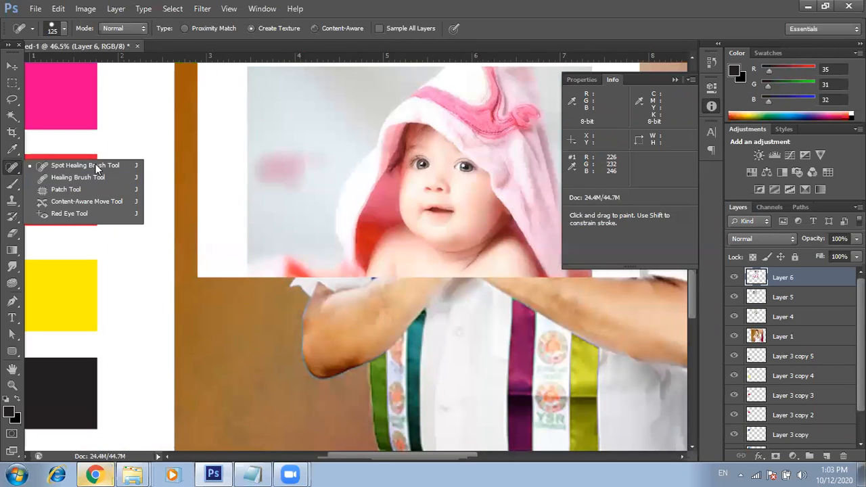
{"action": "left_click", "coordinate": [267, 164]}
{"action": "left_click", "coordinate": [282, 178]}
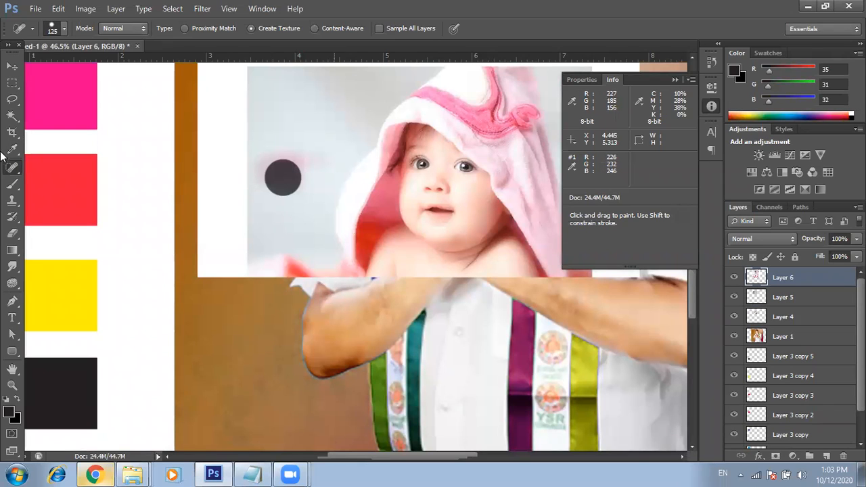
Activate the Healing Brush over the hooded-baby photo and switch to the Patch Tool.
{"action": "key", "text": "ctrl+0"}
{"action": "left_click_drag", "start_coordinate": [333, 233], "coordinate": [352, 270]}
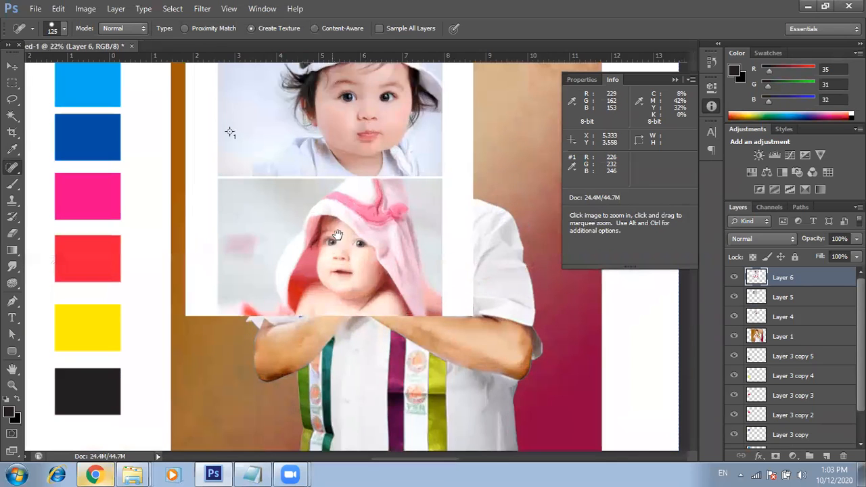
{"action": "left_click_drag", "start_coordinate": [325, 236], "coordinate": [379, 280], "text": "ctrl"}
{"action": "left_click_drag", "start_coordinate": [323, 217], "coordinate": [2, 166], "text": "ctrl"}
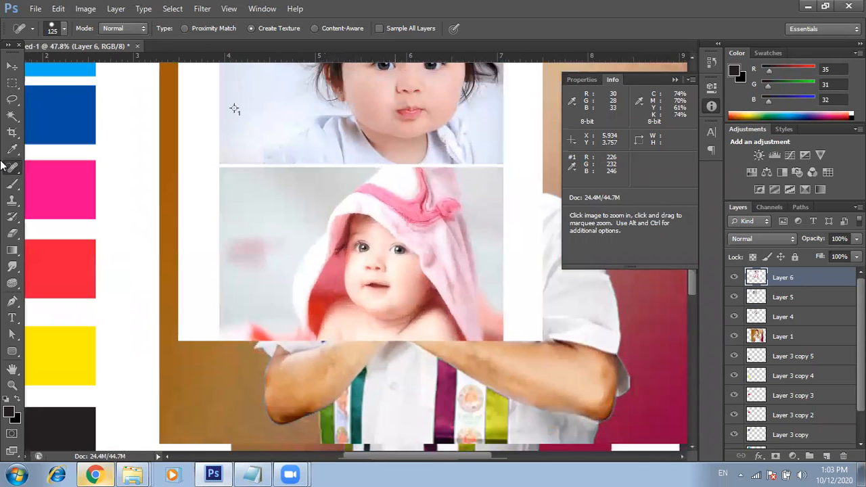
{"action": "key", "text": "ctrl+0"}
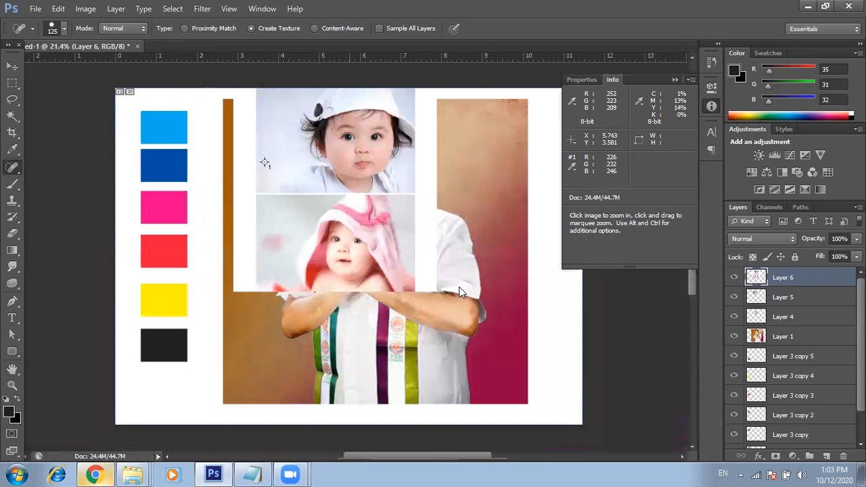
{"action": "left_click_drag", "start_coordinate": [350, 234], "coordinate": [460, 288], "text": "ctrl"}
{"action": "right_click", "coordinate": [11, 168]}
{"action": "left_click", "coordinate": [78, 181]}
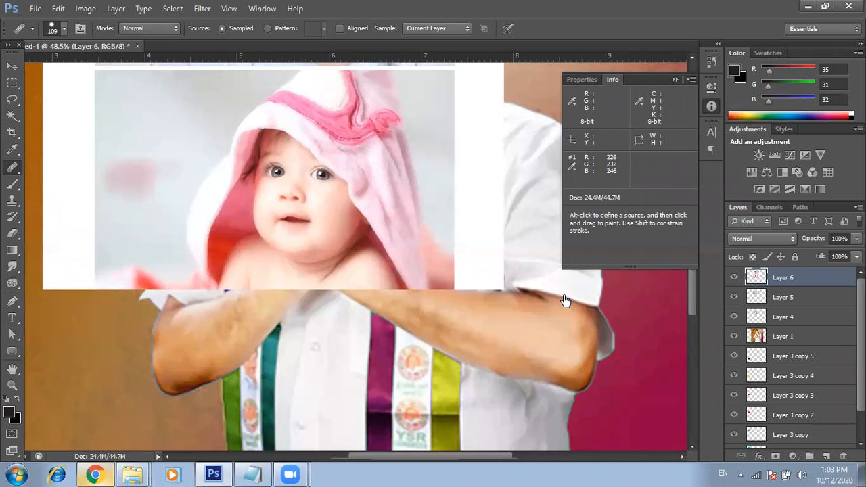
{"action": "right_click", "coordinate": [12, 167]}
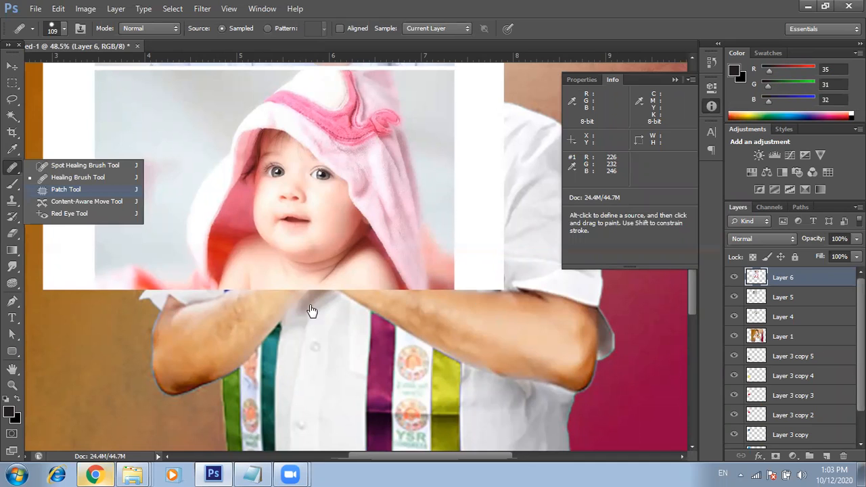
Copy the "A Baby is a gift" quote image of the flower-crowned baby from Chrome, paste it into the Photoshop document and enlarge it.
{"action": "key", "text": "alt+Tab"}
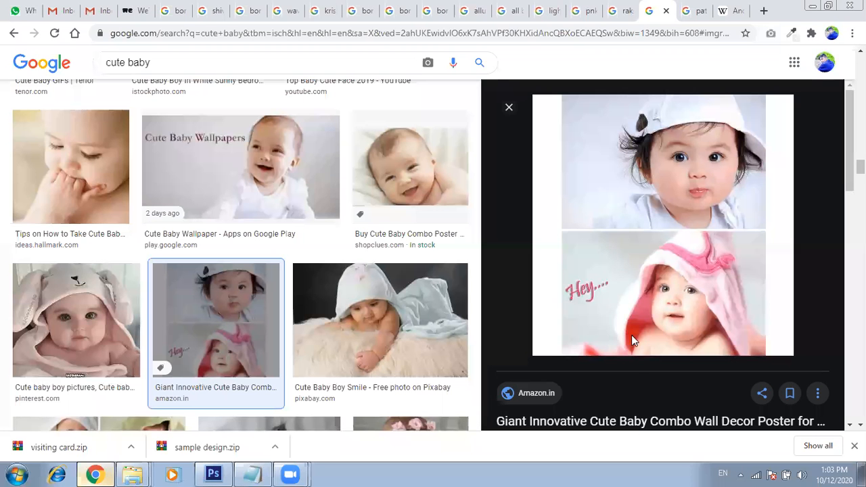
{"action": "scroll", "coordinate": [663, 255], "scroll_direction": "down", "scroll_amount": 8}
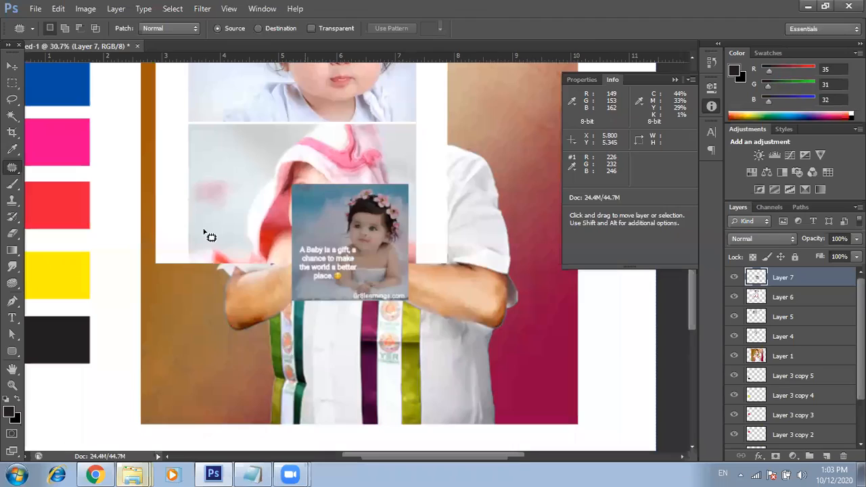
{"action": "left_click_drag", "start_coordinate": [209, 236], "coordinate": [272, 274]}
{"action": "key", "text": "Return"}
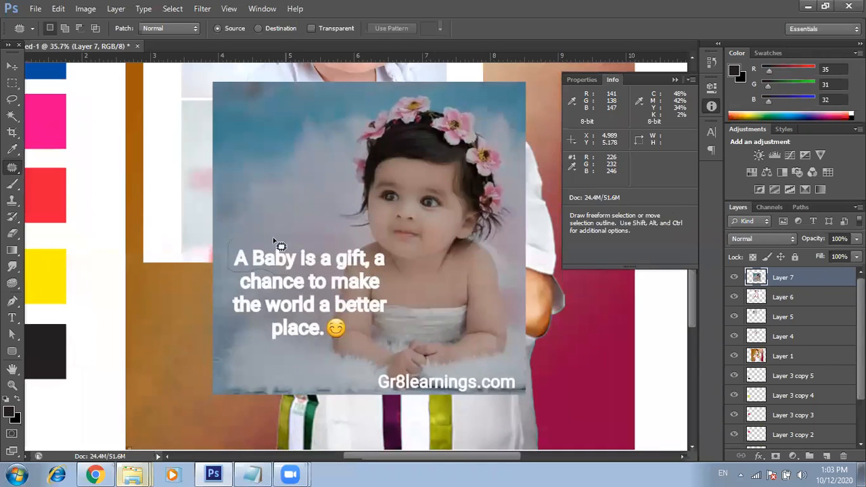
Patch the words "A Baby" and "is" in the quote with clean background from above them.
{"action": "left_click_drag", "start_coordinate": [266, 239], "coordinate": [266, 216]}
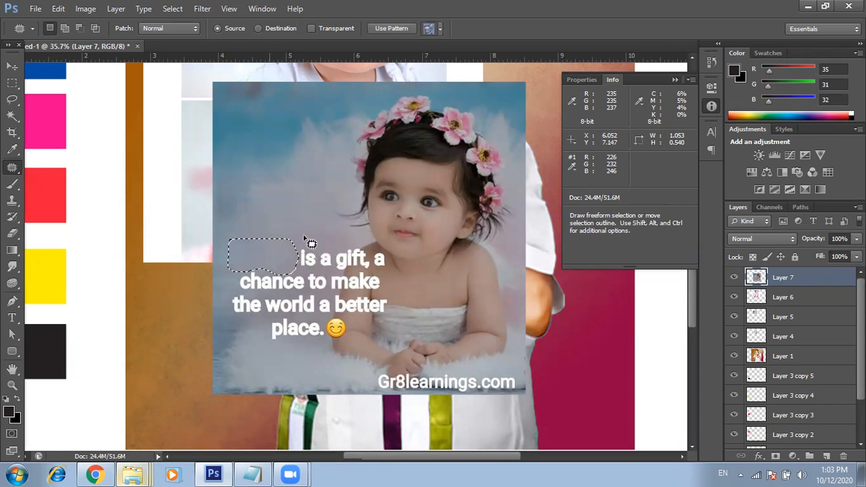
{"action": "key", "text": "ctrl+d"}
{"action": "left_click_drag", "start_coordinate": [292, 282], "coordinate": [324, 277]}
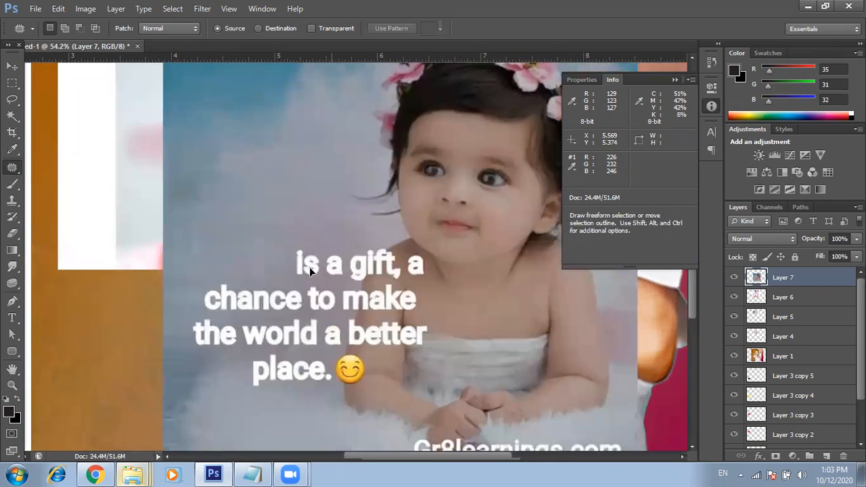
{"action": "left_click_drag", "start_coordinate": [310, 205], "coordinate": [310, 204]}
{"action": "key", "text": "ctrl+d"}
Patch out the "a" before "gift" and the word "chance" using the clean background above the text.
{"action": "scroll", "coordinate": [346, 257], "scroll_direction": "up", "scroll_amount": 1}
{"action": "mouse_move", "coordinate": [348, 265]}
{"action": "left_mouse_down"}
{"action": "mouse_move", "coordinate": [310, 252]}
{"action": "mouse_move", "coordinate": [317, 269]}
{"action": "mouse_move", "coordinate": [343, 285]}
{"action": "mouse_move", "coordinate": [350, 281]}
{"action": "mouse_move", "coordinate": [332, 217]}
{"action": "left_mouse_up"}
{"action": "key", "text": "ctrl+d"}
{"action": "left_click_drag", "start_coordinate": [356, 263], "coordinate": [339, 280]}
{"action": "mouse_move", "coordinate": [262, 269]}
{"action": "left_mouse_down"}
{"action": "mouse_move", "coordinate": [247, 294]}
{"action": "mouse_move", "coordinate": [257, 308]}
{"action": "mouse_move", "coordinate": [347, 308]}
{"action": "mouse_move", "coordinate": [324, 296]}
{"action": "mouse_move", "coordinate": [324, 214]}
{"action": "left_mouse_up"}
{"action": "key", "text": "ctrl+d"}
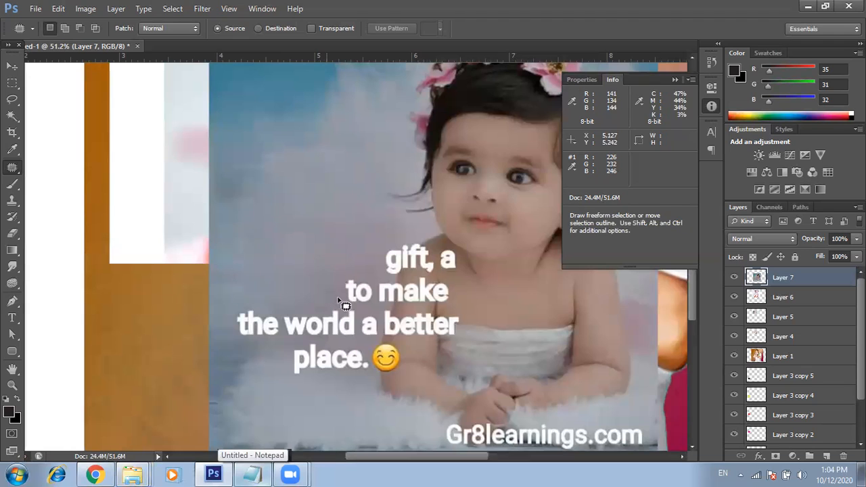
Patch out the word "to" before "make" and the words "the world" with the clean background above them.
{"action": "mouse_move", "coordinate": [338, 292]}
{"action": "left_mouse_down"}
{"action": "mouse_move", "coordinate": [352, 267]}
{"action": "mouse_move", "coordinate": [356, 222]}
{"action": "left_mouse_up"}
{"action": "key", "text": "ctrl+d"}
{"action": "left_click", "coordinate": [310, 307], "text": "ctrl"}
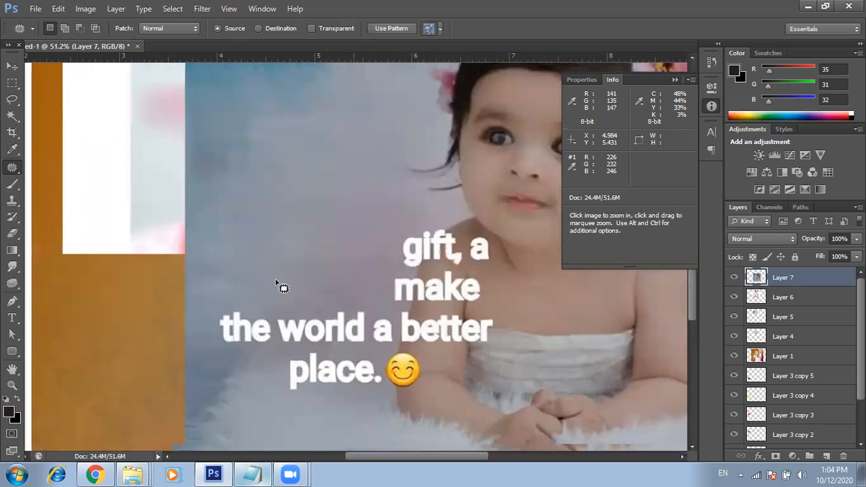
{"action": "mouse_move", "coordinate": [212, 304]}
{"action": "left_mouse_down"}
{"action": "mouse_move", "coordinate": [263, 312]}
{"action": "mouse_move", "coordinate": [246, 265]}
{"action": "mouse_move", "coordinate": [259, 246]}
{"action": "mouse_move", "coordinate": [305, 263]}
{"action": "mouse_move", "coordinate": [273, 282]}
{"action": "mouse_move", "coordinate": [309, 304]}
{"action": "mouse_move", "coordinate": [324, 297]}
{"action": "mouse_move", "coordinate": [386, 310]}
{"action": "mouse_move", "coordinate": [379, 238]}
{"action": "mouse_move", "coordinate": [300, 260]}
{"action": "left_mouse_up"}
{"action": "left_click_drag", "start_coordinate": [346, 275], "coordinate": [347, 196]}
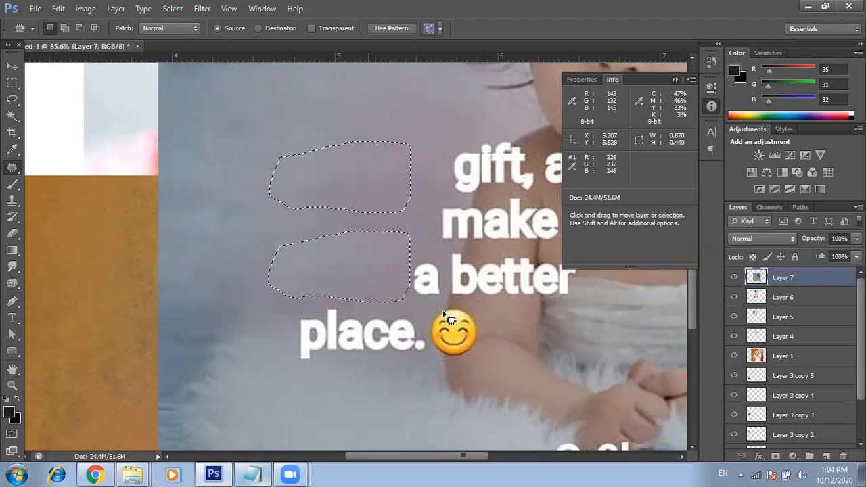
{"action": "key", "text": "ctrl+d"}
Patch out the "a" before "better" with nearby clean background and clear the selection.
{"action": "left_click", "coordinate": [447, 299], "text": "ctrl"}
{"action": "left_click_drag", "start_coordinate": [344, 276], "coordinate": [344, 278]}
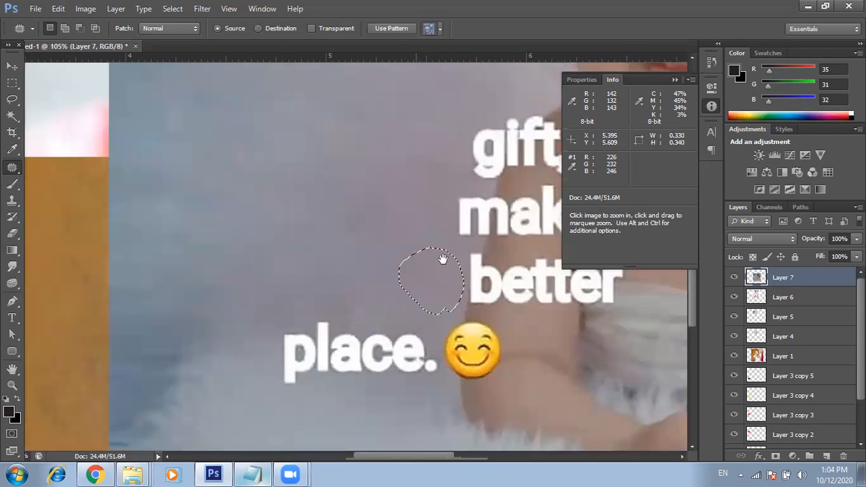
{"action": "left_click", "coordinate": [379, 295], "text": "alt"}
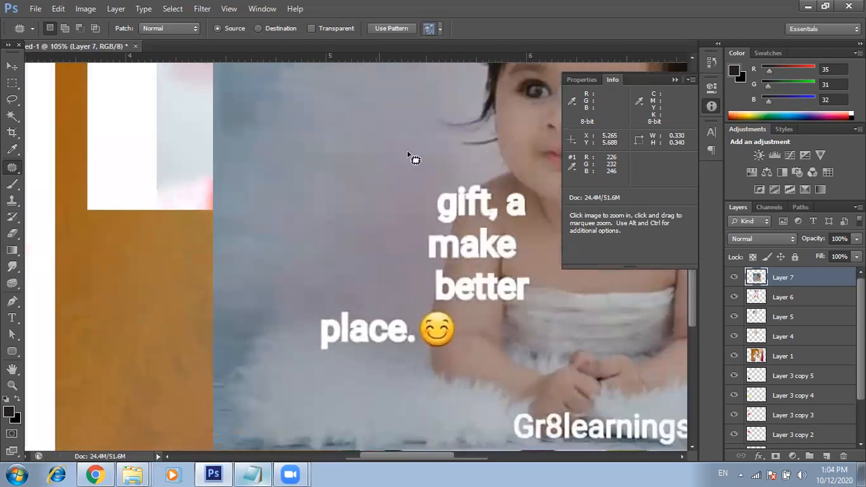
{"action": "key", "text": "ctrl+d"}
Patch out the "a" after "gift," on the baby's shoulder with matching skin.
{"action": "left_click", "coordinate": [440, 224], "text": "ctrl"}
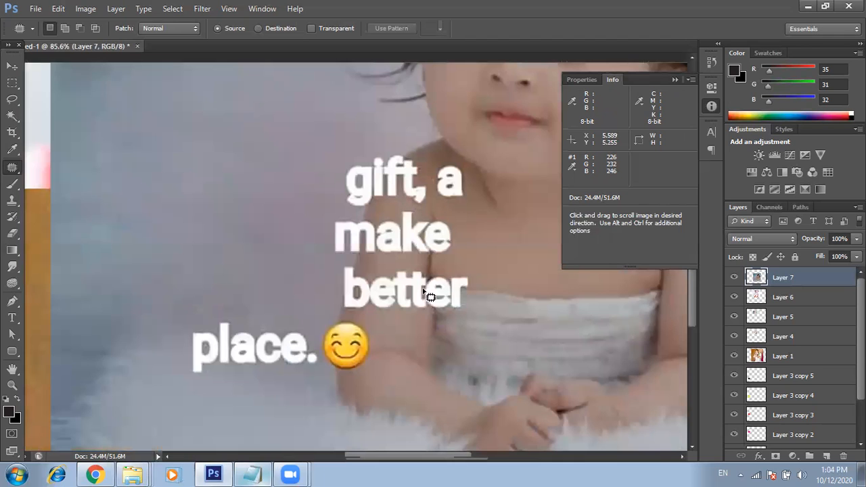
{"action": "key", "text": "ctrl+minus"}
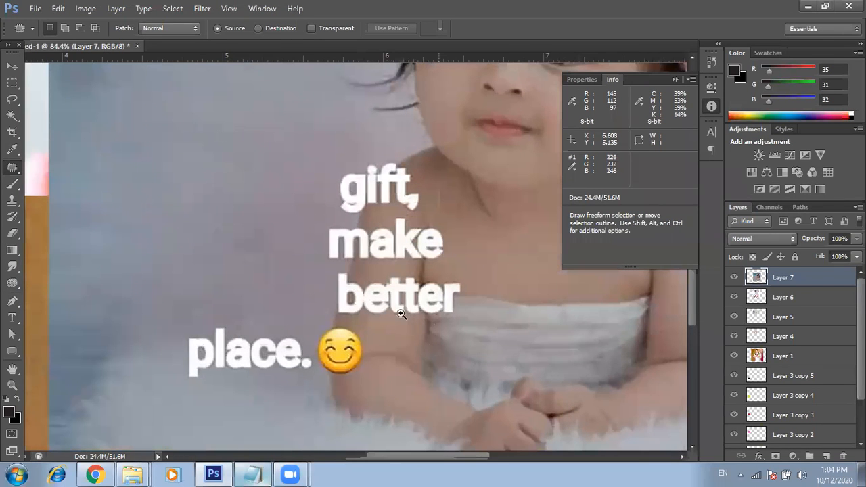
{"action": "key", "text": "ctrl+minus"}
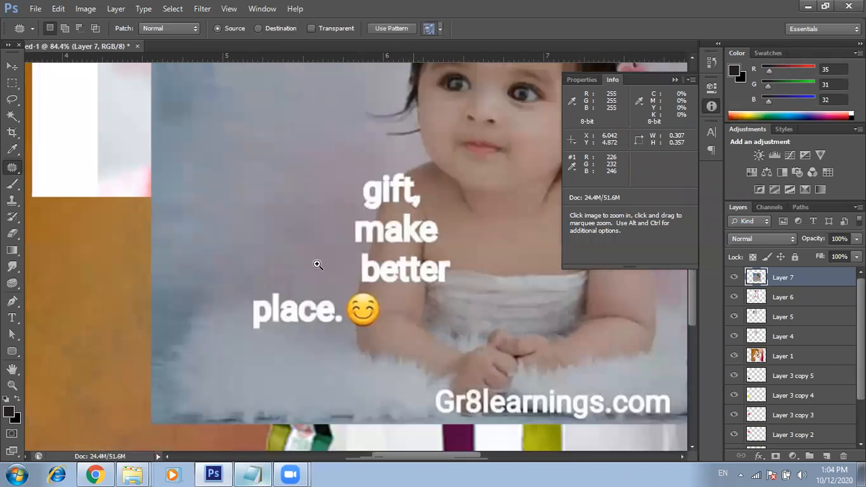
{"action": "key", "text": "ctrl+plus"}
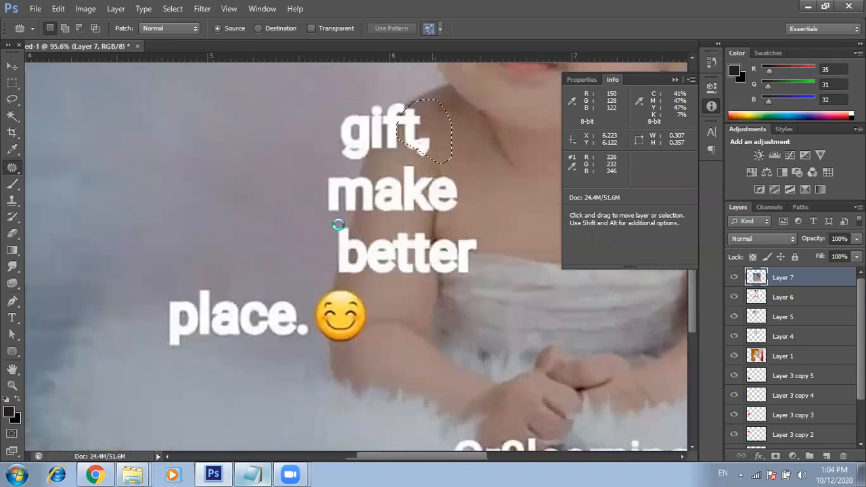
Patch out the word "place." beside the smiley with the surrounding background.
{"action": "key", "text": "ctrl+minus"}
{"action": "key", "text": "ctrl+minus"}
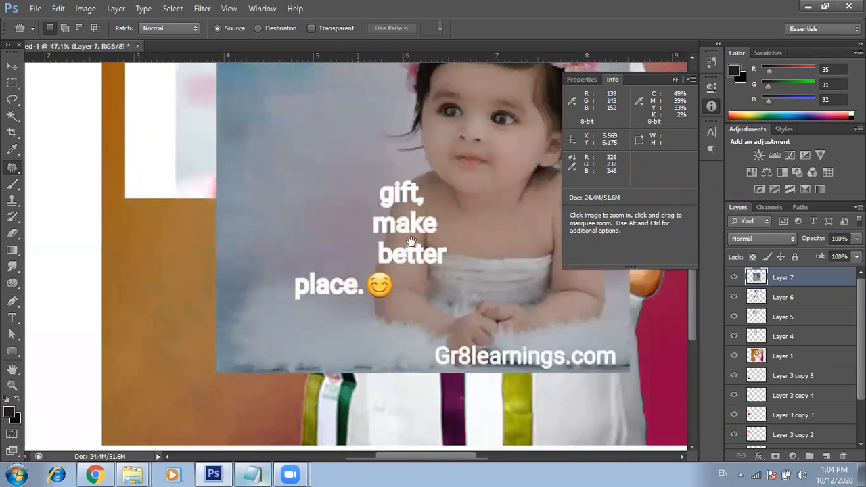
{"action": "key", "text": "ctrl+plus"}
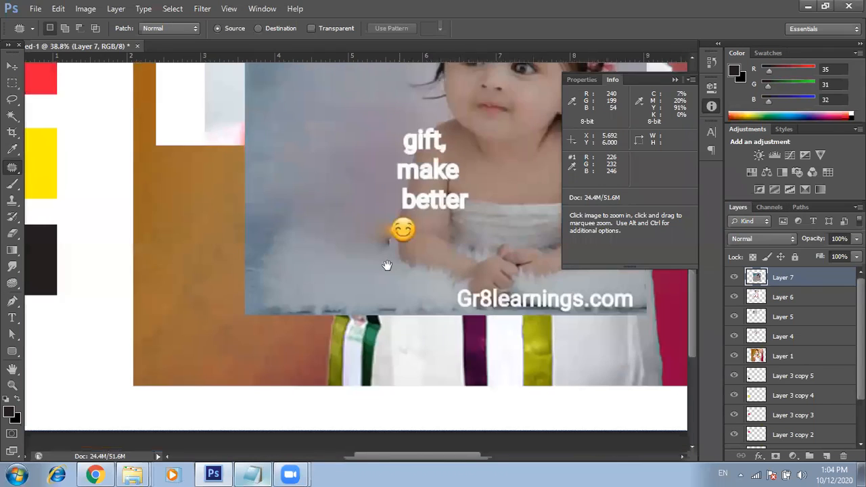
{"action": "scroll", "coordinate": [392, 289], "scroll_direction": "down", "scroll_amount": 3}
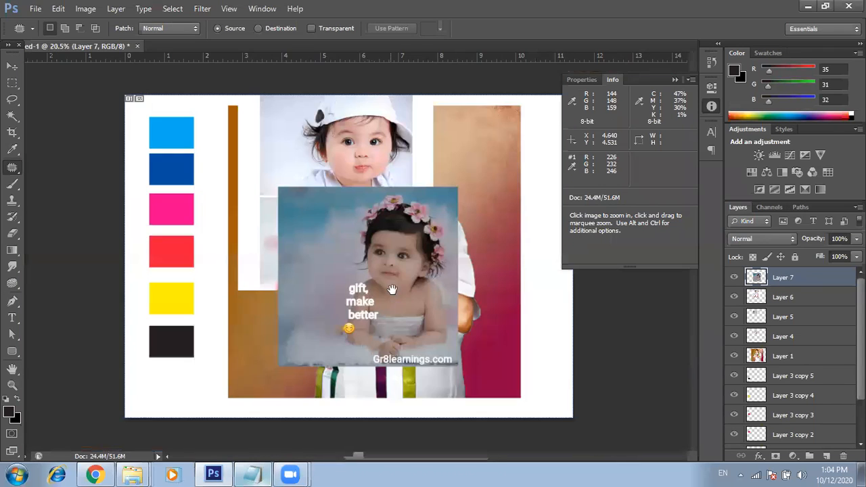
{"action": "scroll", "coordinate": [334, 272], "scroll_direction": "up", "scroll_amount": 1}
{"action": "left_click_drag", "start_coordinate": [387, 261], "coordinate": [388, 270]}
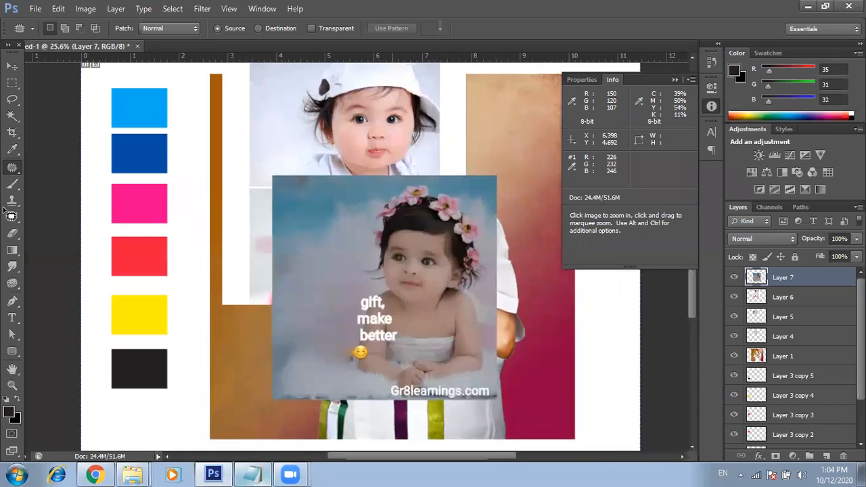
{"action": "left_click_drag", "start_coordinate": [332, 284], "coordinate": [341, 285]}
{"action": "key", "text": "l"}
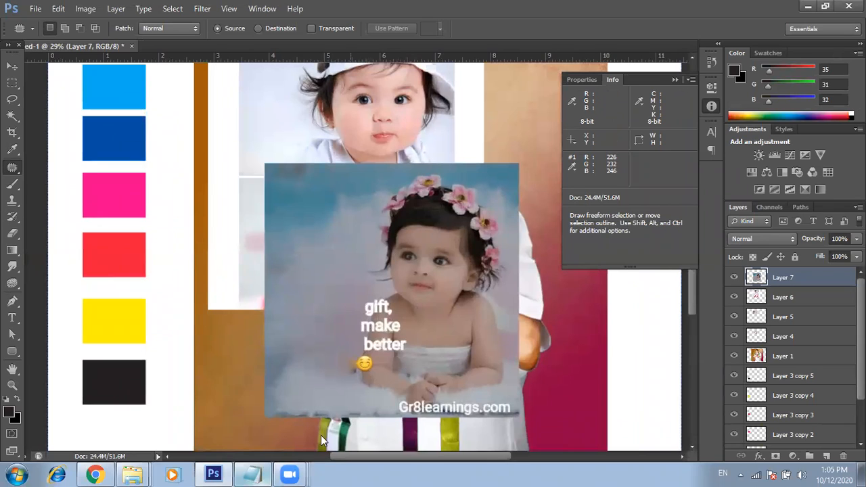
{"action": "scroll", "coordinate": [321, 435], "scroll_direction": "down", "scroll_amount": 1}
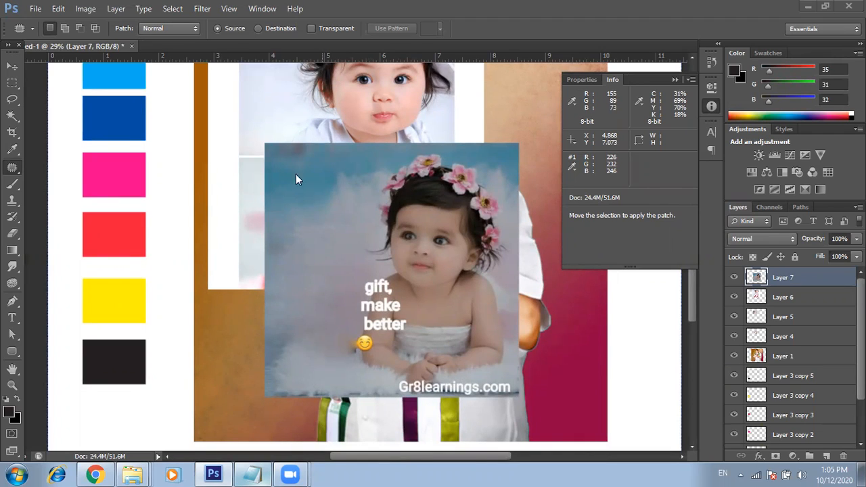
Switch to the Content-Aware Move Tool for work around the flower-crowned baby's face.
{"action": "right_click", "coordinate": [14, 167]}
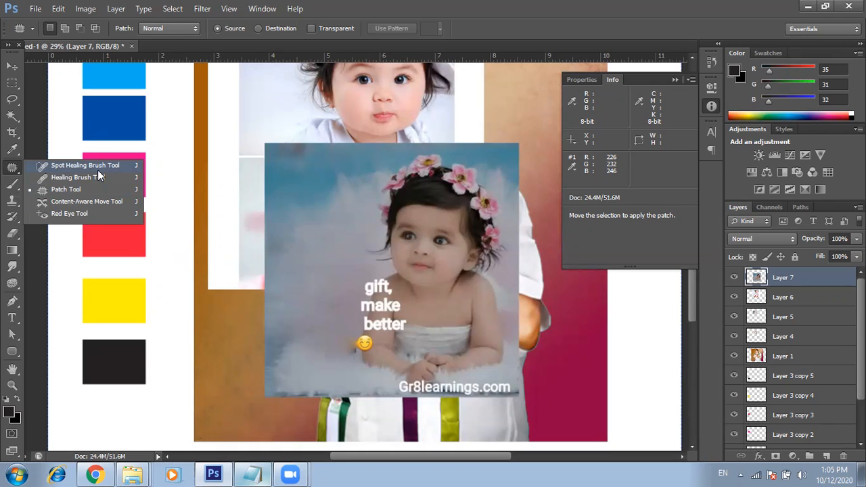
{"action": "left_click", "coordinate": [79, 201]}
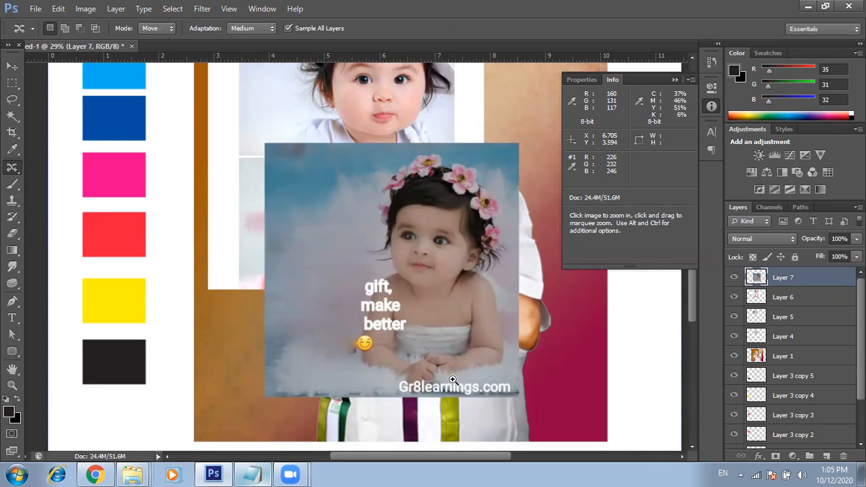
{"action": "scroll", "coordinate": [427, 282], "scroll_direction": "up", "scroll_amount": 2}
{"action": "scroll", "coordinate": [420, 256], "scroll_direction": "up", "scroll_amount": 3}
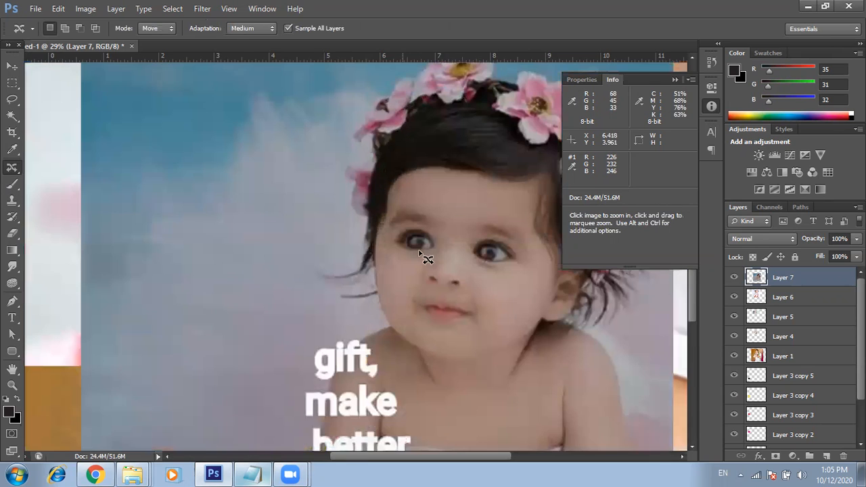
{"action": "scroll", "coordinate": [443, 277], "scroll_direction": "up", "scroll_amount": 5}
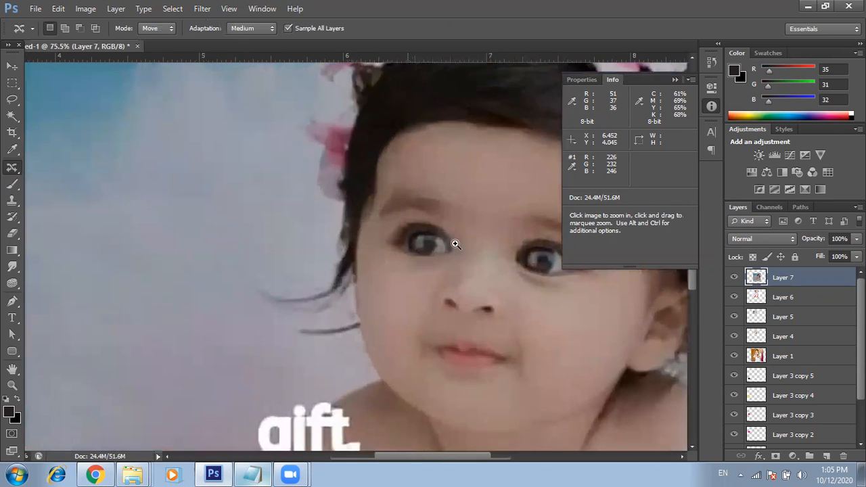
{"action": "scroll", "coordinate": [420, 223], "scroll_direction": "up", "scroll_amount": 3}
{"action": "scroll", "coordinate": [436, 247], "scroll_direction": "down", "scroll_amount": 3}
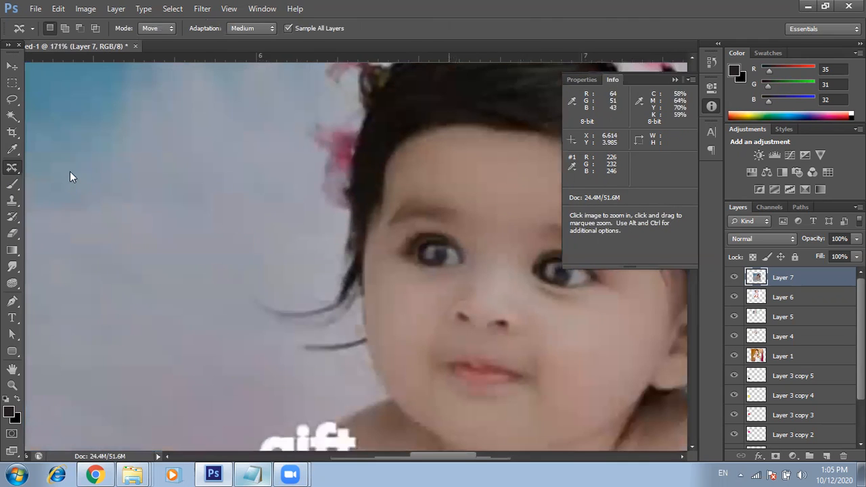
Switch back to the Spot Healing Brush Tool and review the other tools in its group.
{"action": "right_click", "coordinate": [14, 168]}
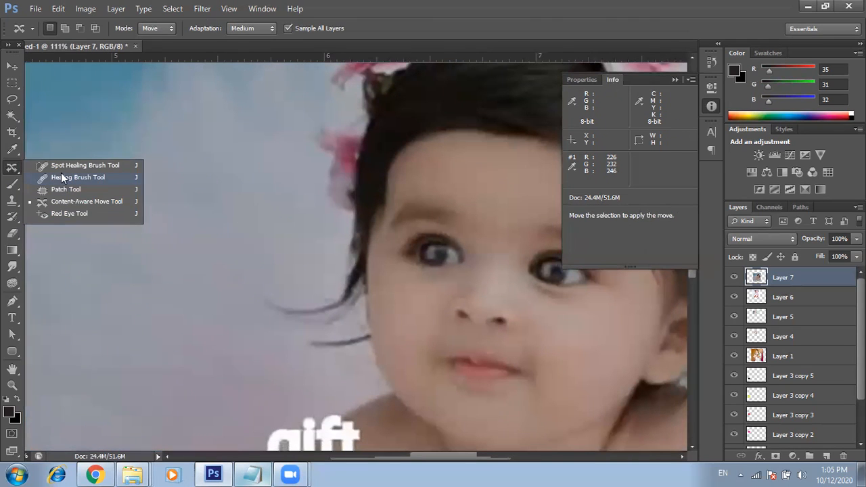
{"action": "left_click", "coordinate": [62, 166]}
{"action": "right_click", "coordinate": [14, 170]}
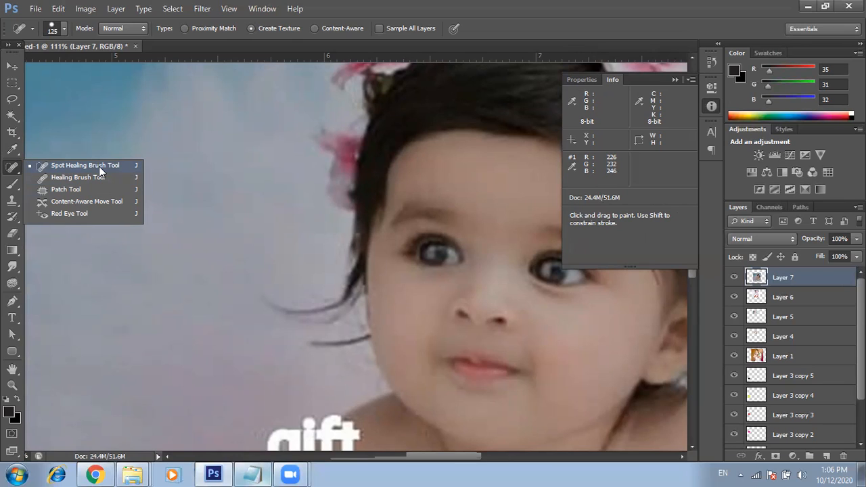
{"action": "left_click", "coordinate": [640, 22]}
Activate the Brush Tool and examine its size, hardness and preset brush tips.
{"action": "right_click", "coordinate": [12, 184]}
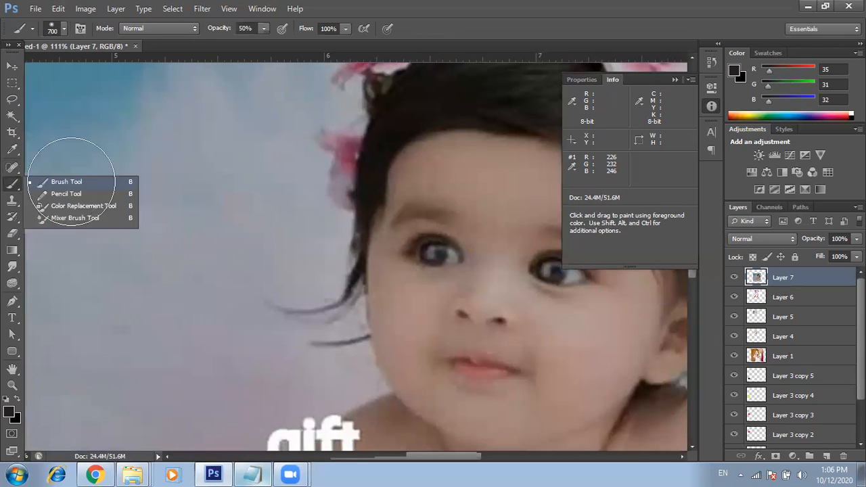
{"action": "left_click", "coordinate": [71, 181]}
{"action": "scroll", "coordinate": [281, 198], "scroll_direction": "down", "scroll_amount": 5}
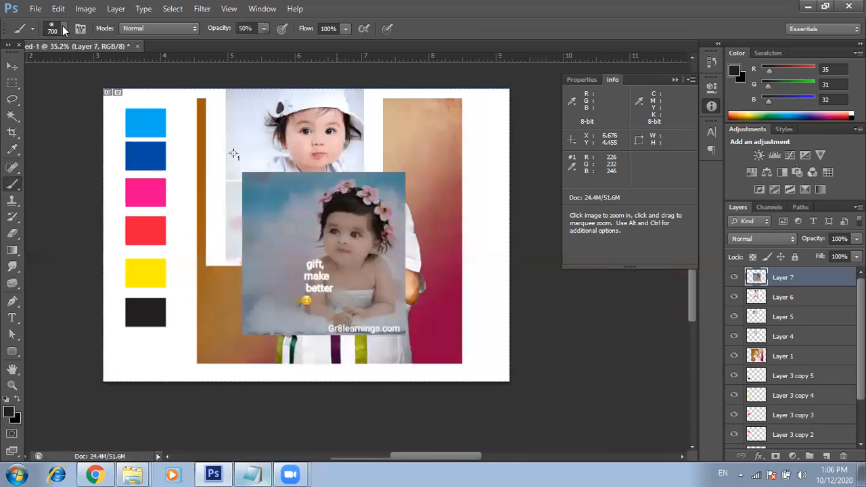
{"action": "left_click", "coordinate": [64, 29]}
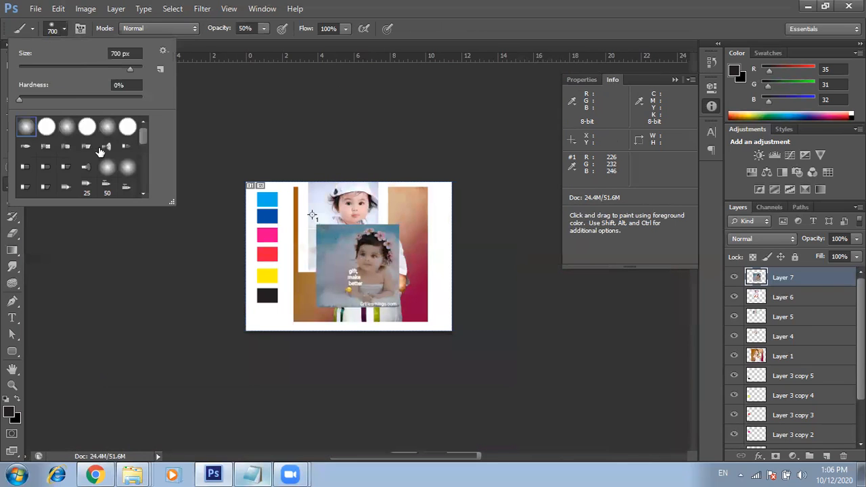
{"action": "left_click", "coordinate": [292, 285]}
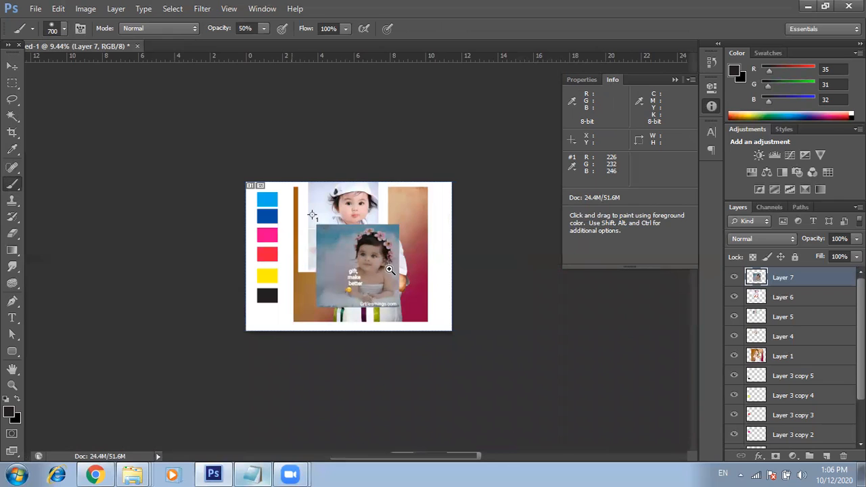
Delete the flower-crowned baby photo on Layer 7 and the photo layer beneath it, Layer 6.
{"action": "left_click", "coordinate": [398, 273], "text": "ctrl"}
{"action": "key", "text": "v"}
{"action": "right_click", "coordinate": [381, 256]}
{"action": "left_click", "coordinate": [401, 270]}
{"action": "key", "text": "Delete"}
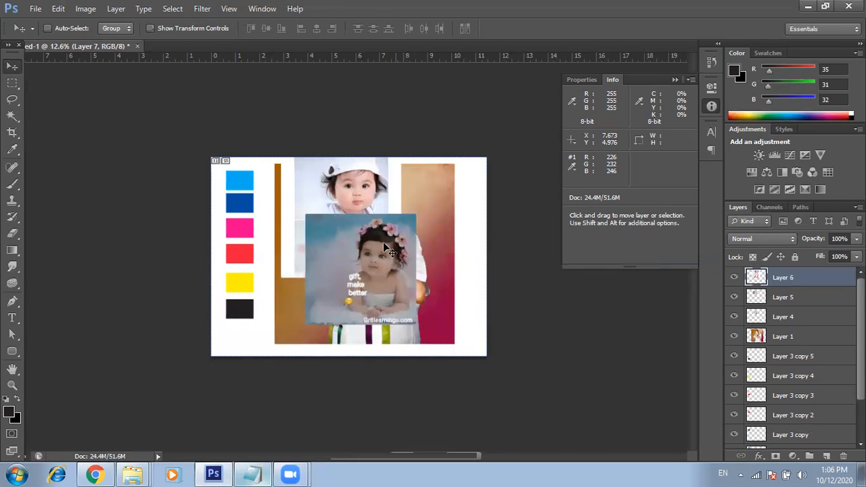
{"action": "right_click", "coordinate": [378, 241]}
{"action": "left_click", "coordinate": [386, 254]}
{"action": "key", "text": "Delete"}
Try deleting another photo layer and undo that deletion.
{"action": "right_click", "coordinate": [421, 229]}
{"action": "left_click", "coordinate": [429, 250]}
{"action": "key", "text": "Delete"}
{"action": "right_click", "coordinate": [376, 224]}
{"action": "left_click", "coordinate": [434, 234]}
{"action": "key", "text": "ctrl+z"}
Delete the photo of the man with folded hands on Layer 1 and the remaining baby photo layers.
{"action": "right_click", "coordinate": [433, 234]}
{"action": "left_click", "coordinate": [442, 243]}
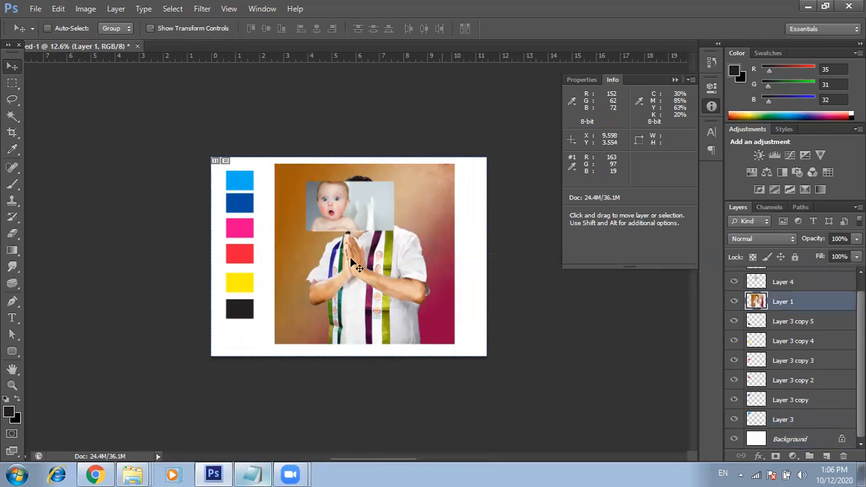
{"action": "key", "text": "Delete"}
{"action": "right_click", "coordinate": [362, 208]}
{"action": "left_click", "coordinate": [372, 216]}
{"action": "key", "text": "Delete"}
{"action": "right_click", "coordinate": [353, 216]}
{"action": "left_click", "coordinate": [366, 225]}
{"action": "key", "text": "Delete"}
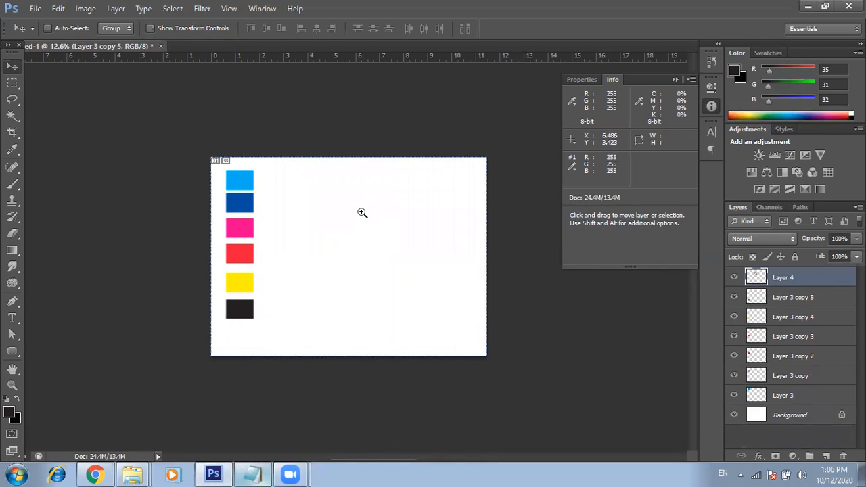
{"action": "key", "text": "Delete"}
{"action": "left_click", "coordinate": [351, 244]}
{"action": "left_click", "coordinate": [350, 237], "text": "alt"}
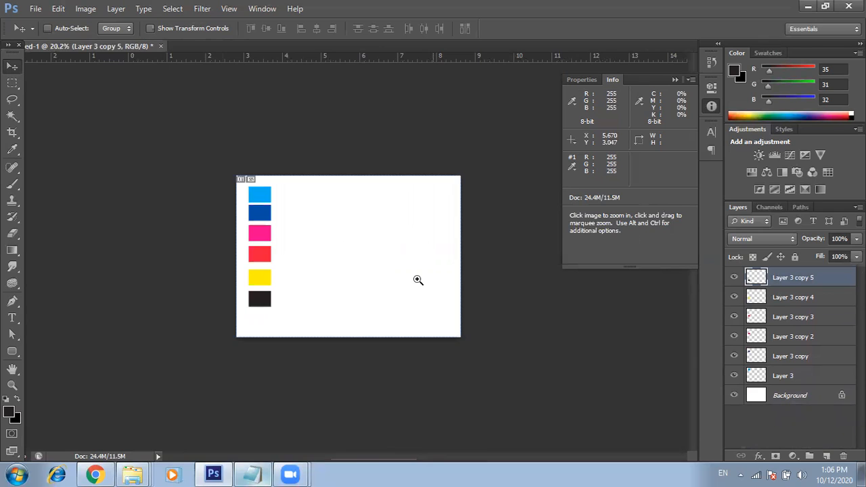
{"action": "left_click", "coordinate": [430, 291], "text": "ctrl"}
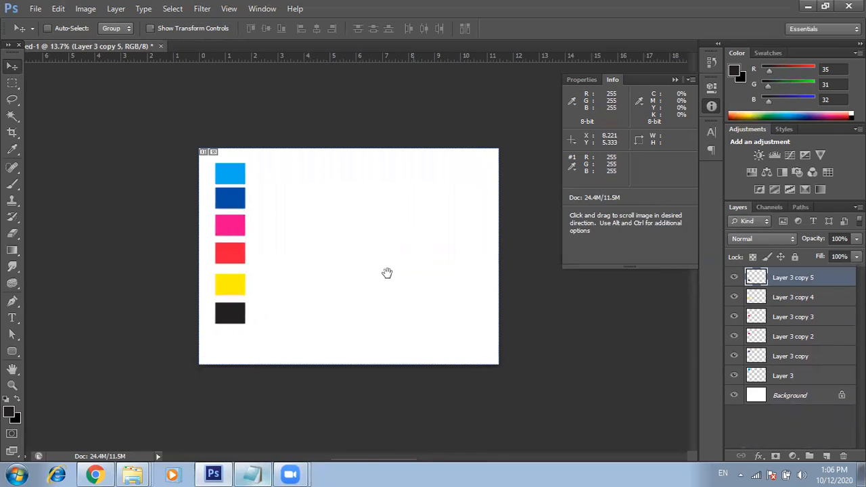
Activate the Brush Tool and set the foreground colour to red with RGB values 235, 18, 67.
{"action": "left_click", "coordinate": [12, 184]}
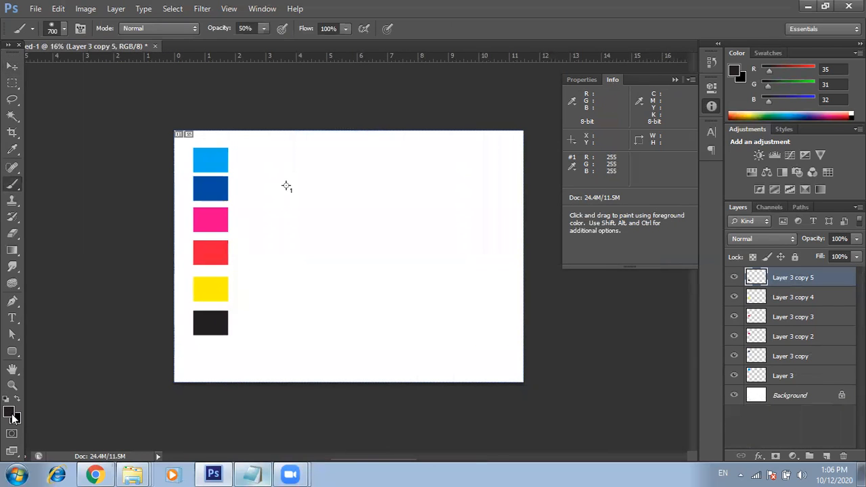
{"action": "left_click", "coordinate": [13, 415]}
{"action": "left_click", "coordinate": [500, 283]}
{"action": "left_click_drag", "start_coordinate": [538, 243], "coordinate": [584, 203]}
{"action": "left_click", "coordinate": [736, 181]}
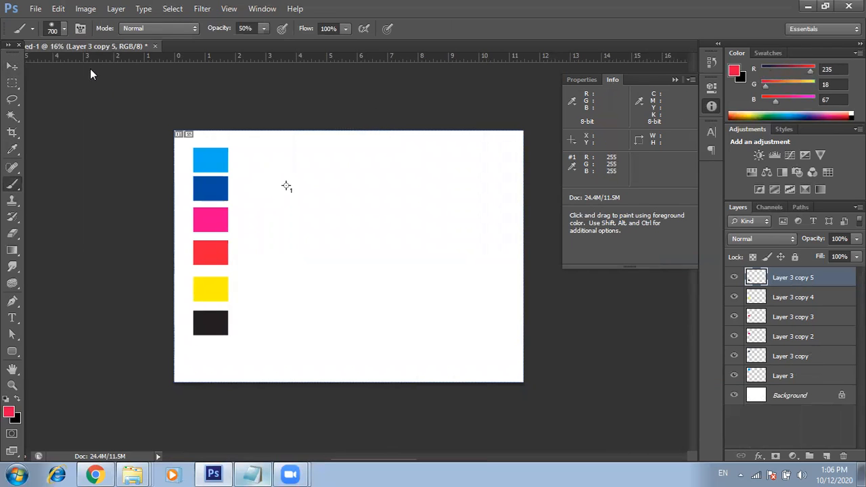
Try smaller brush sizes and return the soft brush to 700 px.
{"action": "left_click", "coordinate": [64, 29]}
{"action": "left_click", "coordinate": [79, 67]}
{"action": "left_click_drag", "start_coordinate": [78, 67], "coordinate": [119, 69]}
{"action": "left_click", "coordinate": [125, 60]}
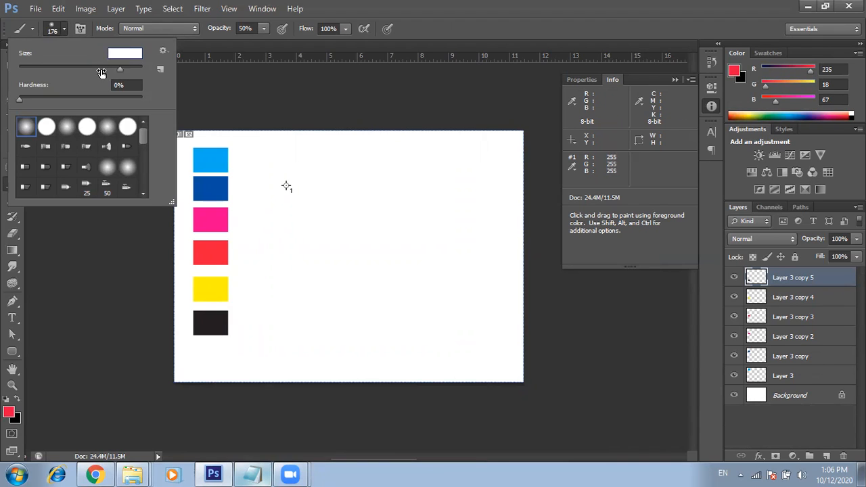
{"action": "left_click", "coordinate": [367, 218]}
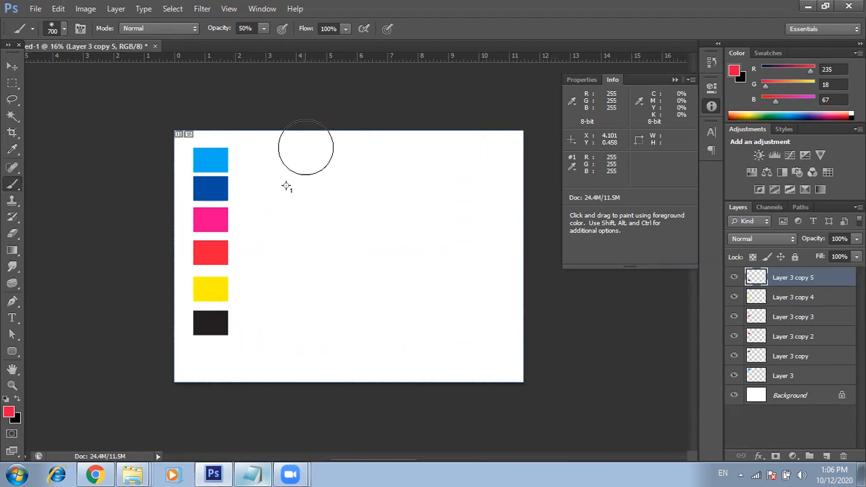
Enlarge the soft brush to 1100 px and paint a red patch in the lower-right part of the canvas.
{"action": "key", "text": "bracketright"}
{"action": "key", "text": "bracketright"}
{"action": "key", "text": "bracketright"}
{"action": "key", "text": "bracketright"}
{"action": "mouse_move", "coordinate": [493, 329]}
{"action": "left_mouse_down"}
{"action": "mouse_move", "coordinate": [468, 228]}
{"action": "mouse_move", "coordinate": [508, 379]}
{"action": "mouse_move", "coordinate": [423, 320]}
{"action": "left_mouse_up"}
Paint red inside a rectangular marquee about 5.23 by 1.73 near the canvas's upper edge, and clear the selection.
{"action": "key", "text": "m"}
{"action": "mouse_move", "coordinate": [309, 146]}
{"action": "left_mouse_down"}
{"action": "mouse_move", "coordinate": [418, 199]}
{"action": "mouse_move", "coordinate": [467, 199]}
{"action": "left_mouse_up"}
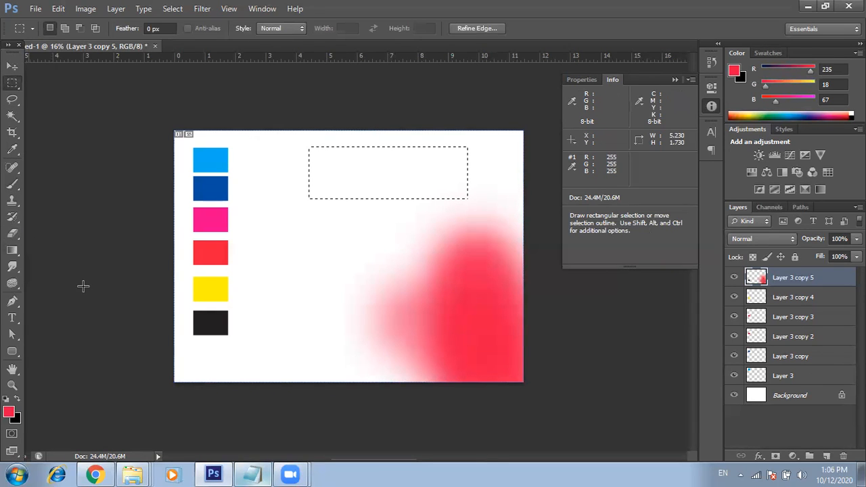
{"action": "left_click_drag", "start_coordinate": [12, 184], "coordinate": [73, 185]}
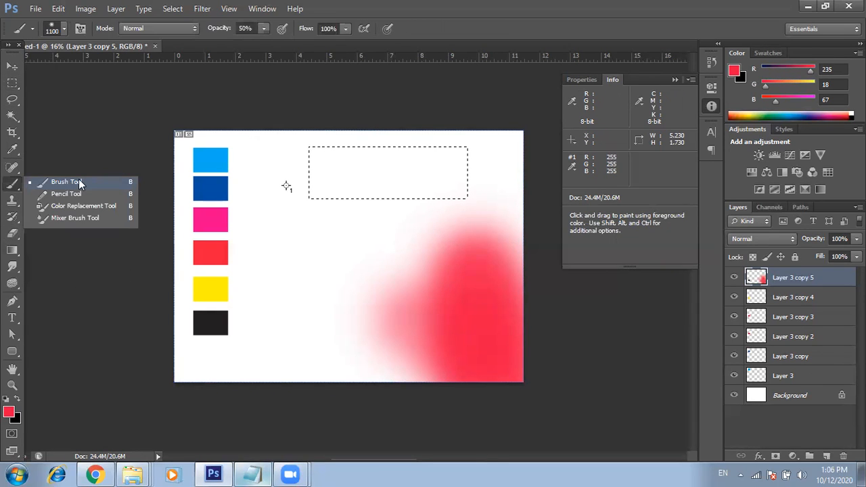
{"action": "mouse_move", "coordinate": [394, 158]}
{"action": "left_mouse_down"}
{"action": "mouse_move", "coordinate": [371, 164]}
{"action": "mouse_move", "coordinate": [382, 167]}
{"action": "mouse_move", "coordinate": [374, 216]}
{"action": "mouse_move", "coordinate": [318, 191]}
{"action": "mouse_move", "coordinate": [300, 226]}
{"action": "mouse_move", "coordinate": [398, 201]}
{"action": "mouse_move", "coordinate": [342, 174]}
{"action": "mouse_move", "coordinate": [300, 194]}
{"action": "left_mouse_up"}
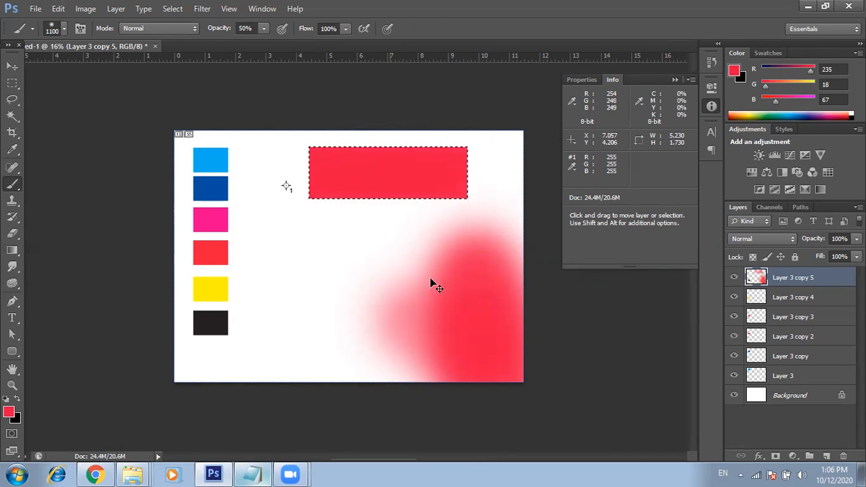
{"action": "key", "text": "ctrl+d"}
Reselect Layer 3 copy 5 and extend the soft red brushwork along the canvas's right edge.
{"action": "key", "text": "v"}
{"action": "left_click", "coordinate": [773, 398]}
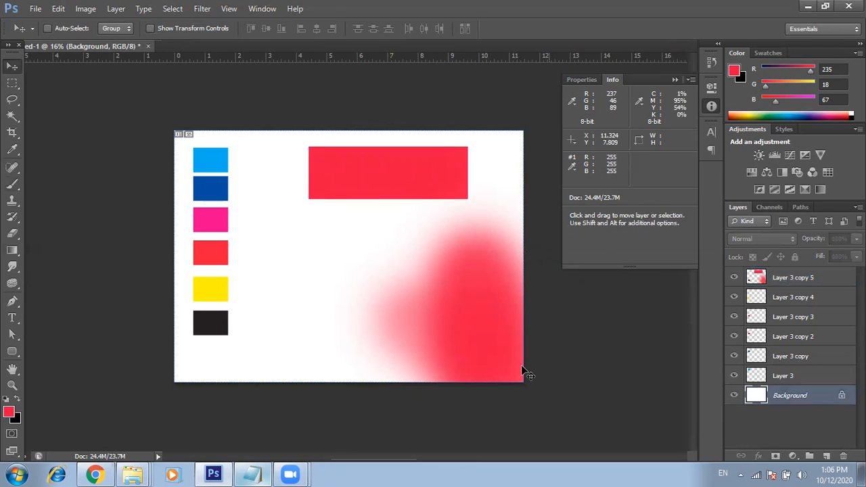
{"action": "left_click", "coordinate": [777, 285]}
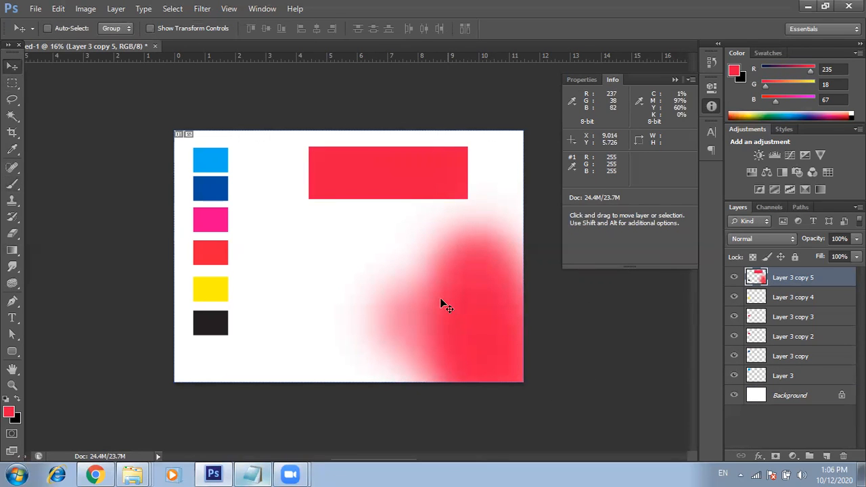
{"action": "key", "text": "b"}
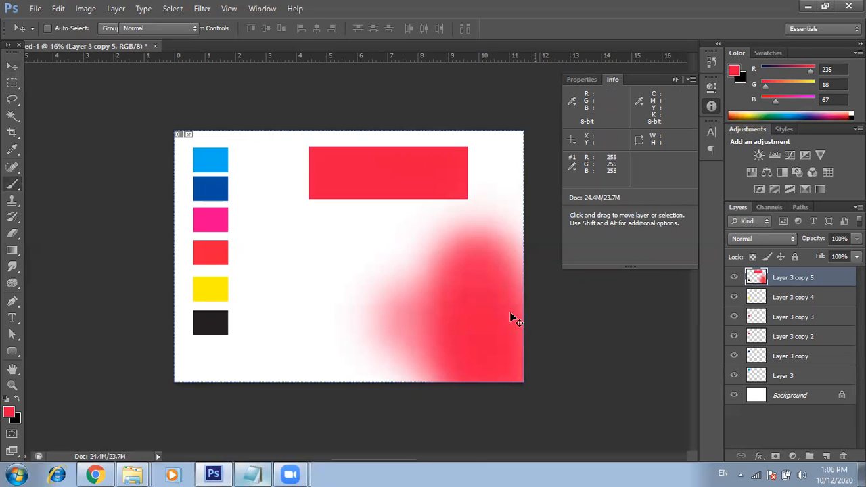
{"action": "left_click_drag", "start_coordinate": [504, 304], "coordinate": [491, 139]}
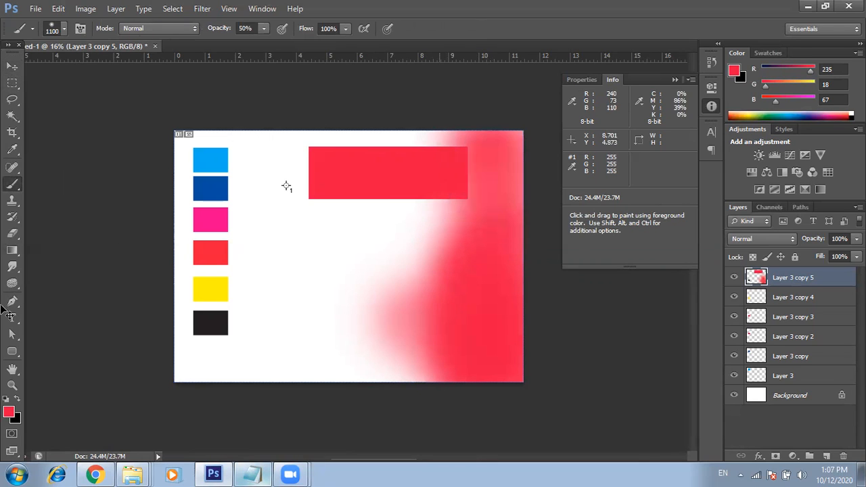
Set the foreground colour to purple #7926ea and paint a broad soft band through the middle of the canvas.
{"action": "left_click", "coordinate": [9, 411]}
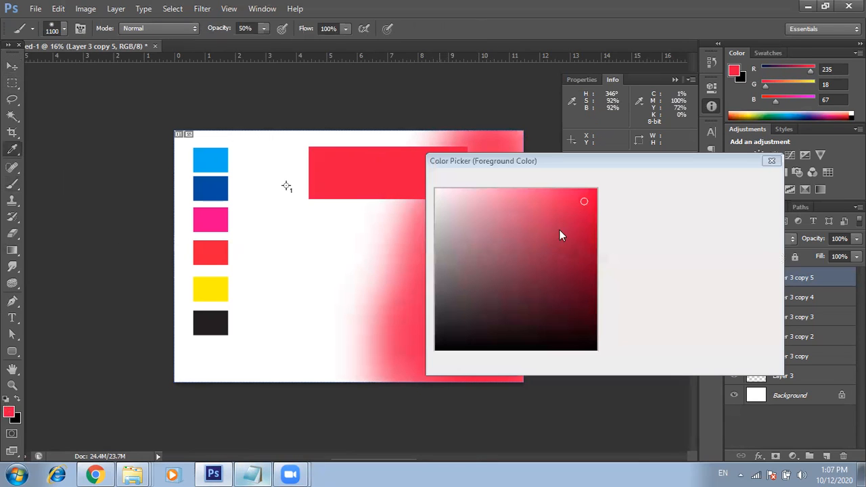
{"action": "left_click", "coordinate": [612, 231]}
{"action": "left_click", "coordinate": [571, 202]}
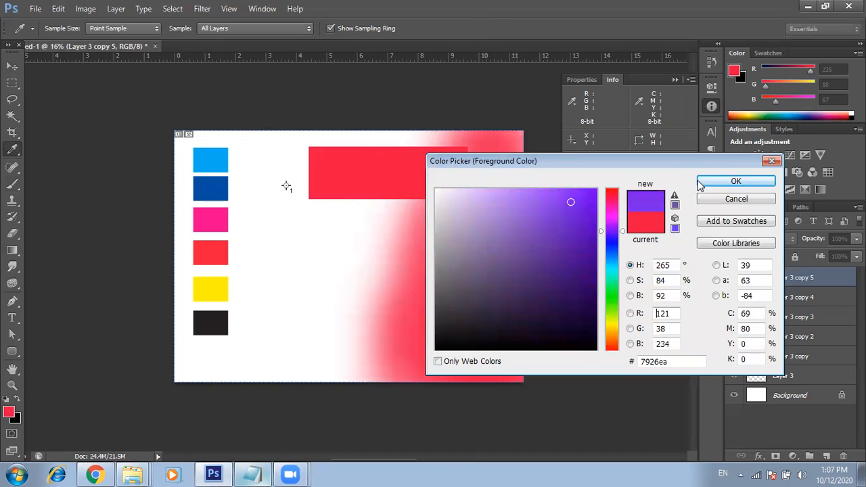
{"action": "left_click", "coordinate": [700, 182]}
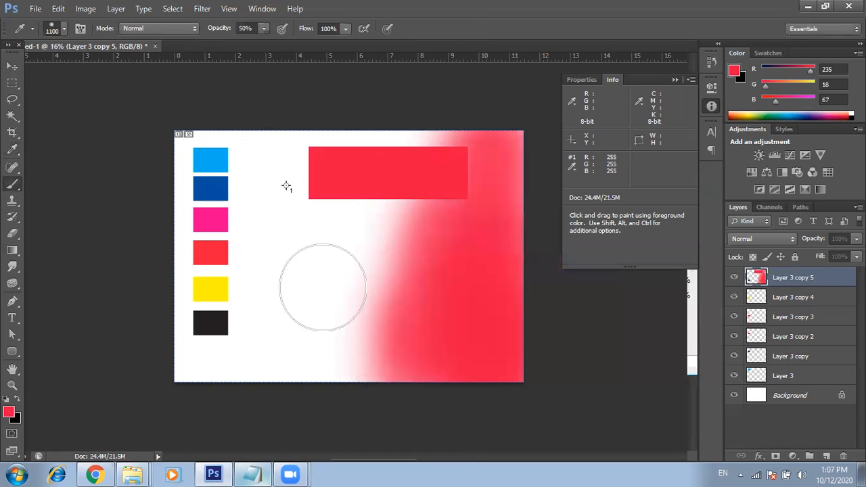
{"action": "mouse_move", "coordinate": [305, 348]}
{"action": "left_mouse_down"}
{"action": "mouse_move", "coordinate": [322, 396]}
{"action": "mouse_move", "coordinate": [347, 374]}
{"action": "mouse_move", "coordinate": [342, 196]}
{"action": "mouse_move", "coordinate": [396, 162]}
{"action": "left_mouse_up"}
Set the foreground colour to yellow-green #daec43 and paint over the canvas's left part with a 1600 px soft brush.
{"action": "left_click", "coordinate": [9, 413]}
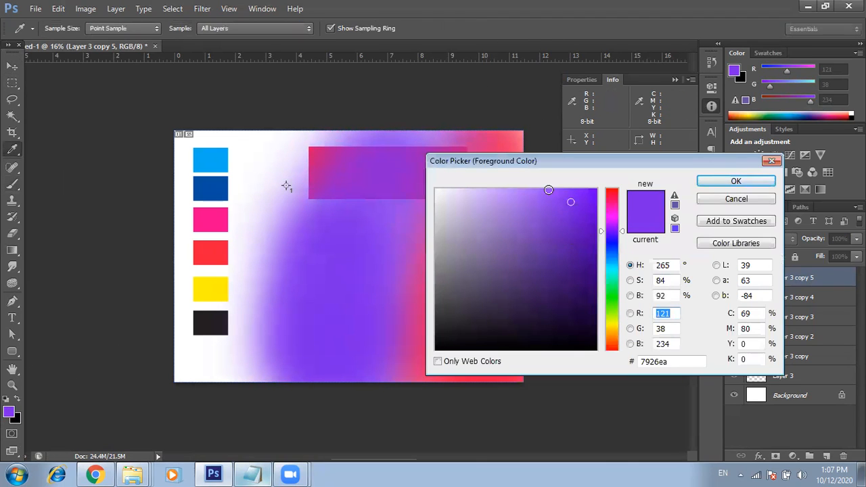
{"action": "left_click", "coordinate": [614, 320]}
{"action": "left_click", "coordinate": [551, 201]}
{"action": "left_click", "coordinate": [736, 180]}
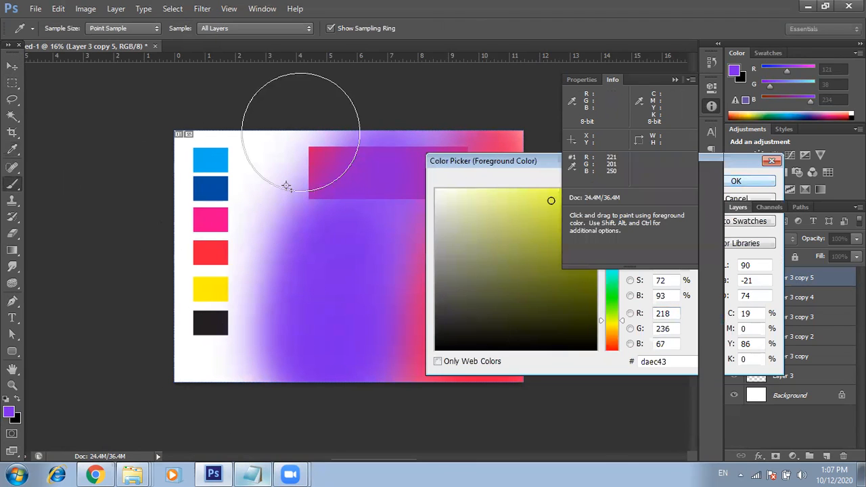
{"action": "left_click", "coordinate": [198, 370]}
{"action": "mouse_move", "coordinate": [206, 140]}
{"action": "left_mouse_down"}
{"action": "mouse_move", "coordinate": [224, 233]}
{"action": "mouse_move", "coordinate": [183, 181]}
{"action": "mouse_move", "coordinate": [221, 365]}
{"action": "mouse_move", "coordinate": [151, 353]}
{"action": "mouse_move", "coordinate": [165, 369]}
{"action": "mouse_move", "coordinate": [136, 369]}
{"action": "mouse_move", "coordinate": [276, 366]}
{"action": "mouse_move", "coordinate": [202, 383]}
{"action": "left_mouse_up"}
Draw two thin freehand black lines across the purple area with the 1 px Pencil Tool.
{"action": "right_click", "coordinate": [11, 187]}
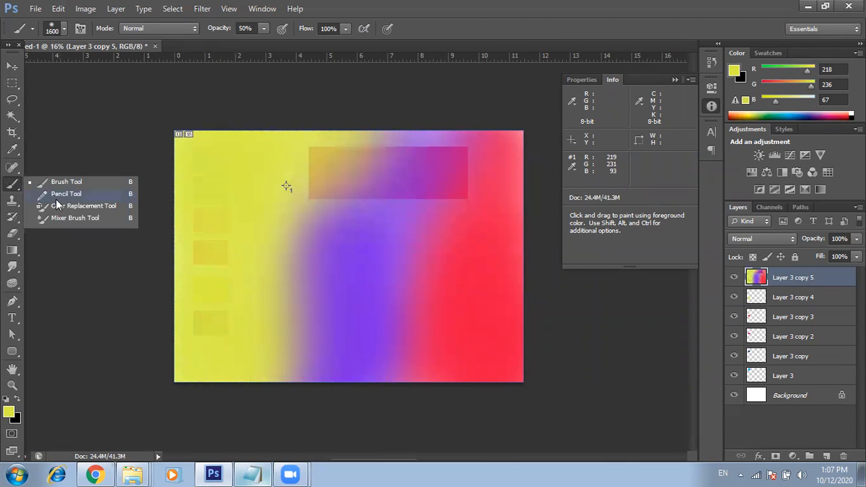
{"action": "left_click", "coordinate": [56, 198]}
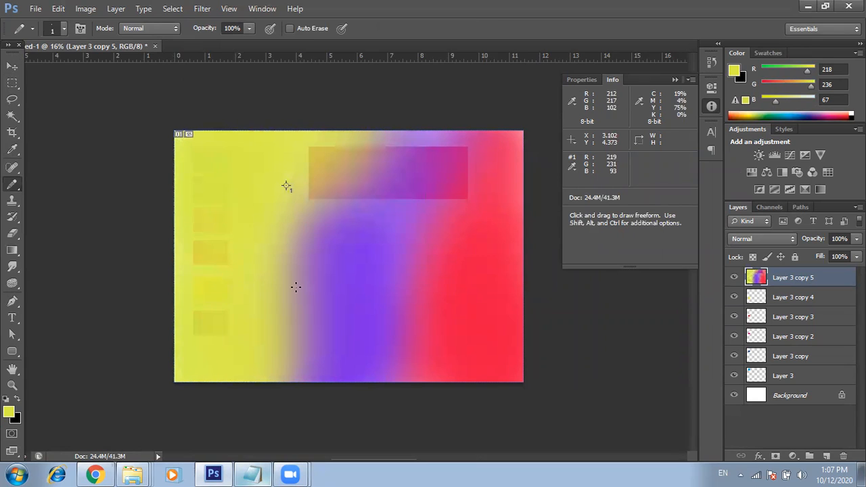
{"action": "key", "text": "x"}
{"action": "mouse_move", "coordinate": [275, 326]}
{"action": "left_mouse_down"}
{"action": "mouse_move", "coordinate": [292, 291]}
{"action": "mouse_move", "coordinate": [360, 220]}
{"action": "mouse_move", "coordinate": [381, 232]}
{"action": "mouse_move", "coordinate": [405, 181]}
{"action": "left_mouse_up"}
{"action": "left_click_drag", "start_coordinate": [318, 280], "coordinate": [350, 293]}
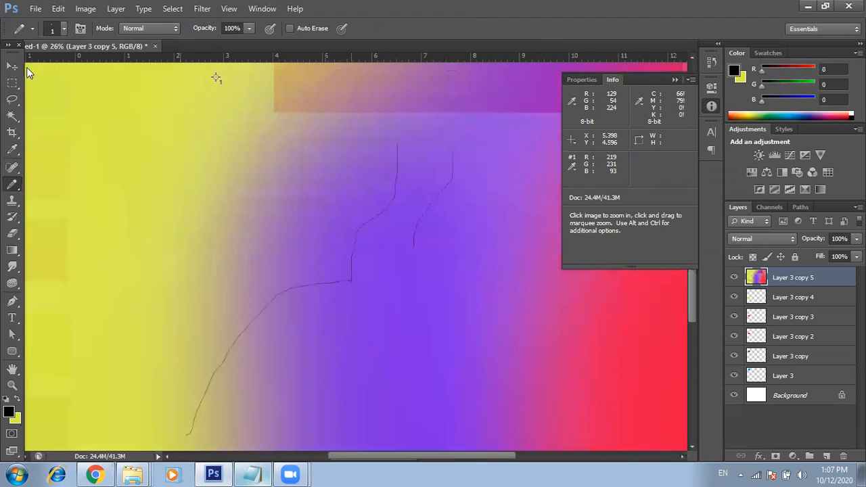
Draw one more thin 1 px black curve, then enlarge the pencil tip and draw two thicker strokes over the purple area.
{"action": "left_click_drag", "start_coordinate": [309, 204], "coordinate": [298, 152]}
{"action": "left_click", "coordinate": [65, 29]}
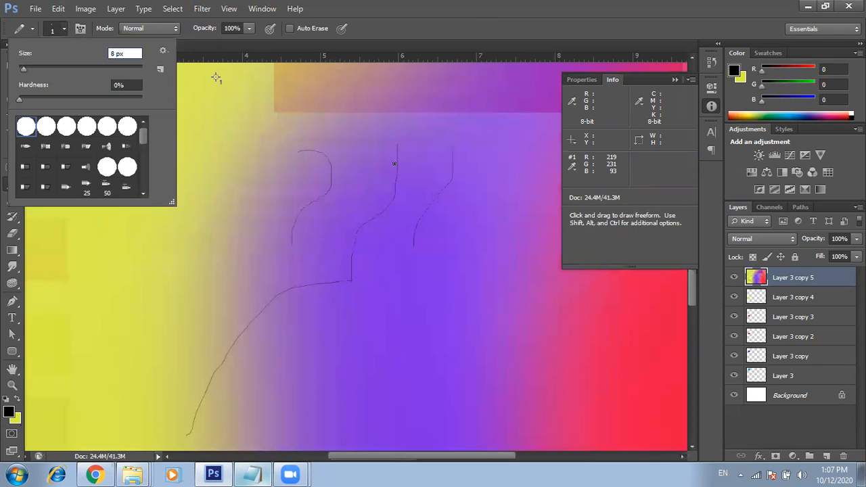
{"action": "left_click_drag", "start_coordinate": [24, 69], "coordinate": [28, 69]}
{"action": "left_click_drag", "start_coordinate": [383, 170], "coordinate": [369, 235]}
{"action": "left_click_drag", "start_coordinate": [448, 234], "coordinate": [404, 318]}
Set the pencil size to 98 px and draw three thick black strokes across the purple and pink area.
{"action": "left_click", "coordinate": [65, 29]}
{"action": "left_click_drag", "start_coordinate": [28, 69], "coordinate": [78, 69]}
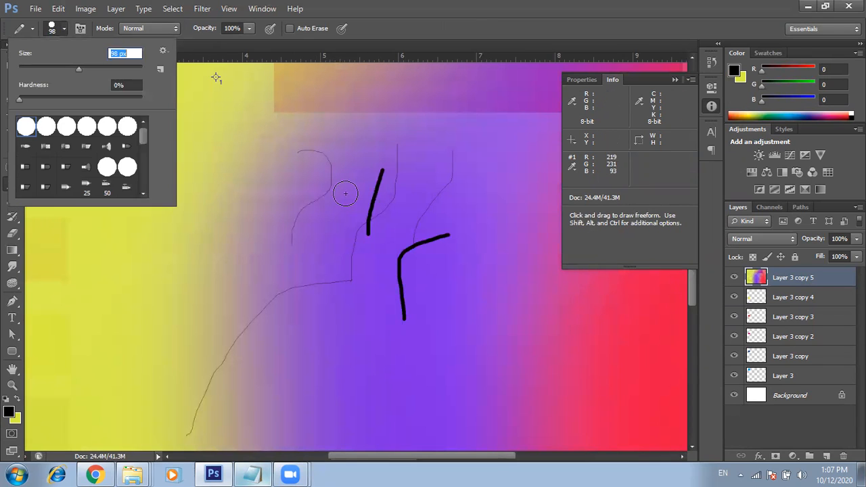
{"action": "left_click_drag", "start_coordinate": [464, 308], "coordinate": [480, 230]}
{"action": "left_click_drag", "start_coordinate": [520, 324], "coordinate": [511, 247]}
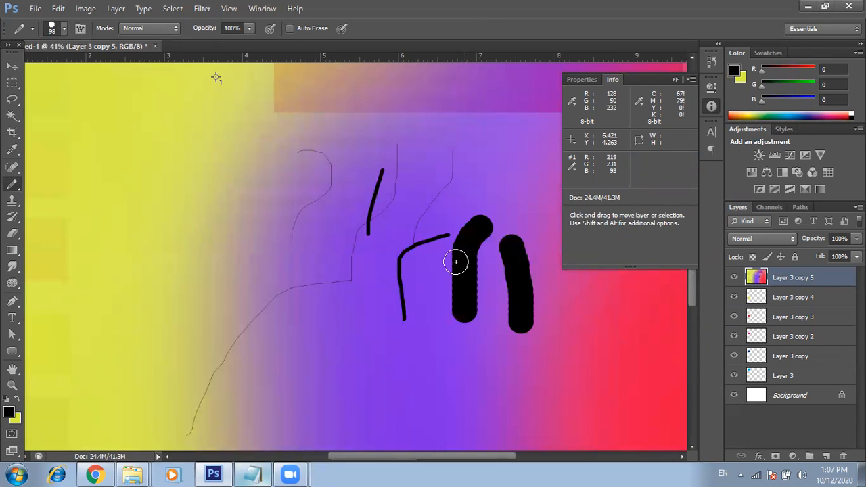
{"action": "left_click_drag", "start_coordinate": [423, 253], "coordinate": [42, 91]}
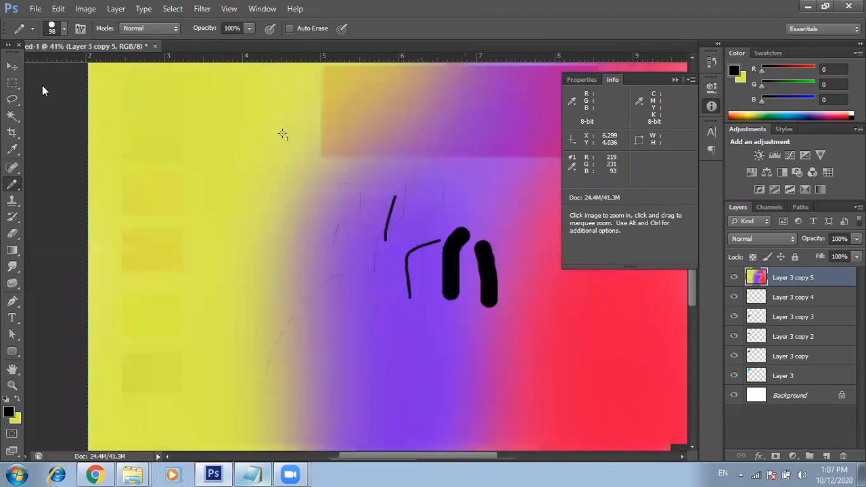
{"action": "left_click_drag", "start_coordinate": [457, 262], "coordinate": [467, 298]}
Switch to the Brush Tool and paint a soft 1600 px black spot where the yellow and purple areas meet.
{"action": "right_click", "coordinate": [12, 184]}
{"action": "left_click", "coordinate": [66, 181]}
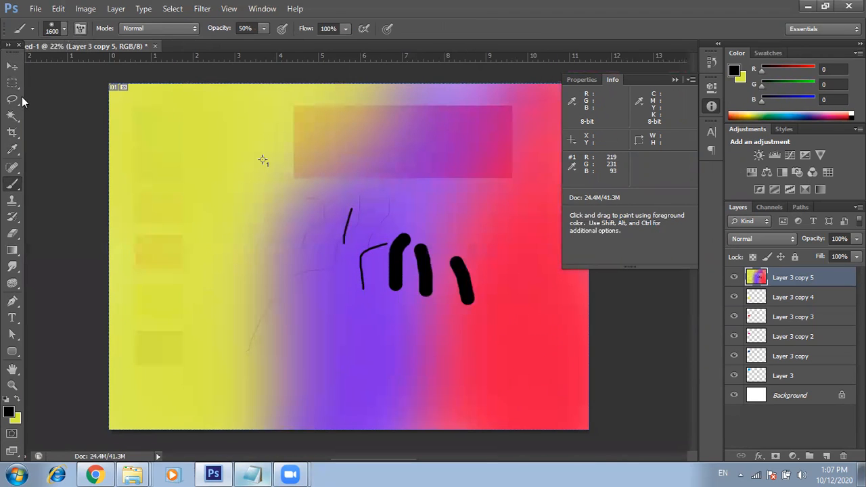
{"action": "left_click", "coordinate": [64, 28]}
{"action": "left_click", "coordinate": [297, 279]}
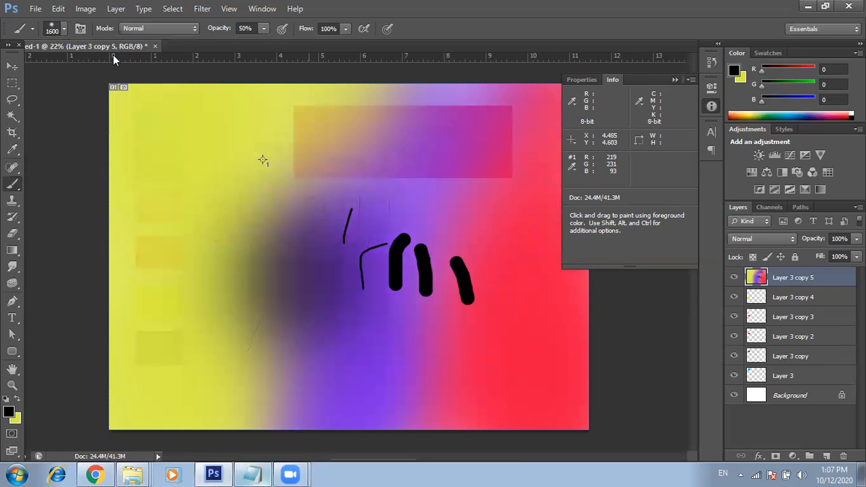
Choose the hard round brush and stamp a large 1600 px dark circle on the yellow area.
{"action": "left_click", "coordinate": [57, 29]}
{"action": "left_click", "coordinate": [27, 129]}
{"action": "left_click", "coordinate": [46, 128]}
{"action": "left_click", "coordinate": [206, 258]}
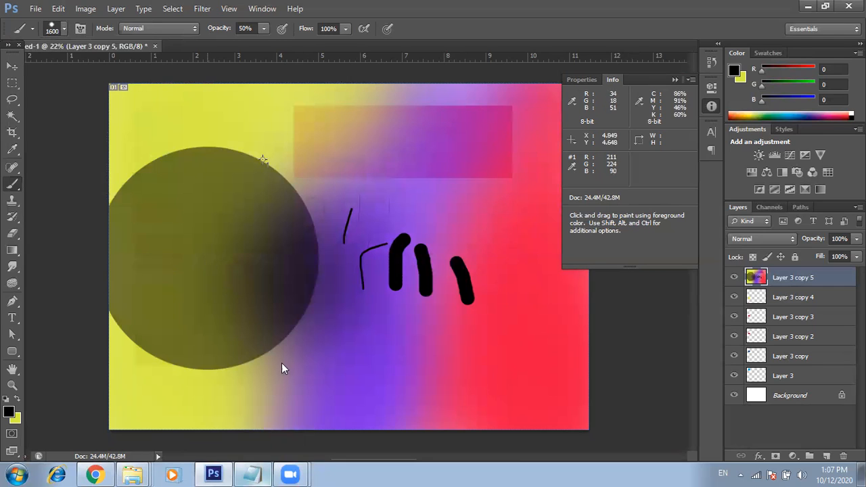
{"action": "left_click_drag", "start_coordinate": [310, 239], "coordinate": [261, 262]}
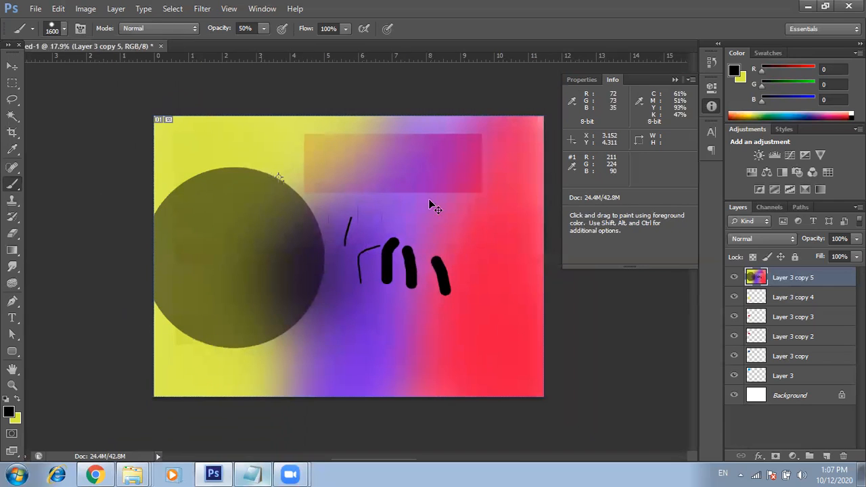
Reduce the hard round brush to 900 px and stamp a dark circle over the lower part of the purple-pink rectangle.
{"action": "key", "text": "bracketleft"}
{"action": "key", "text": "bracketleft"}
{"action": "key", "text": "bracketleft"}
{"action": "key", "text": "bracketleft"}
{"action": "key", "text": "bracketleft"}
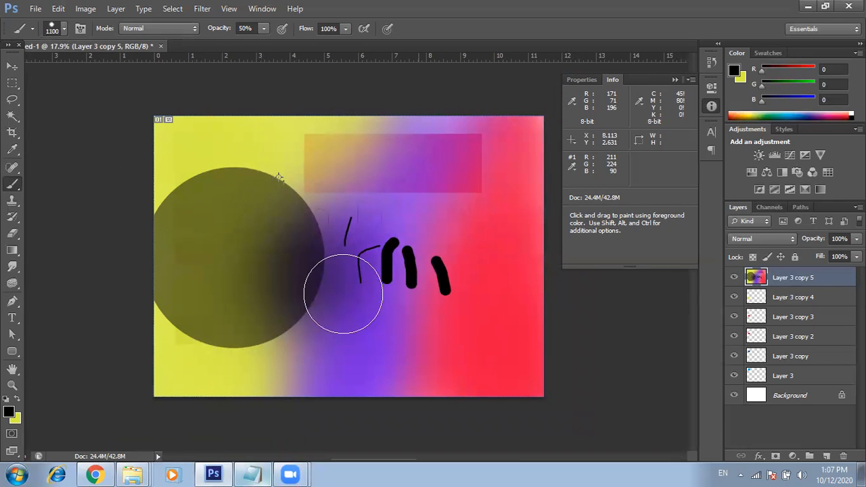
{"action": "key", "text": "bracketleft"}
{"action": "key", "text": "bracketleft"}
{"action": "left_click", "coordinate": [430, 200]}
Choose the soft round brush at 900 px and paint two blurred dark patches along the canvas's lower edge.
{"action": "left_click", "coordinate": [65, 29]}
{"action": "left_click", "coordinate": [25, 126]}
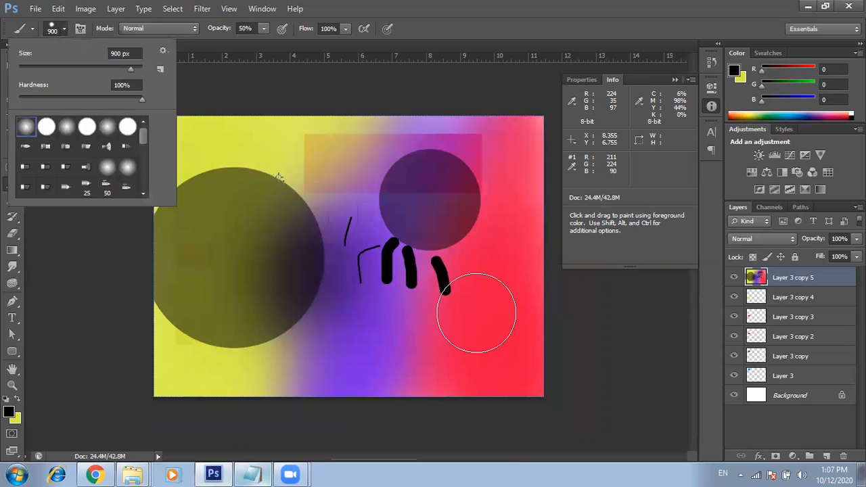
{"action": "left_click", "coordinate": [387, 344]}
{"action": "left_click_drag", "start_coordinate": [479, 307], "coordinate": [457, 345]}
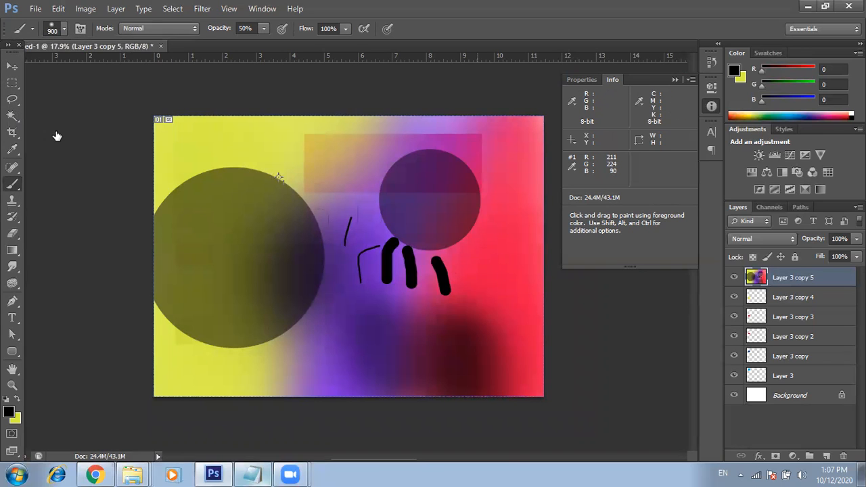
Choose a 900 px hard round brush and stamp three overlapping dark circles around the thick black strokes.
{"action": "left_click", "coordinate": [64, 28]}
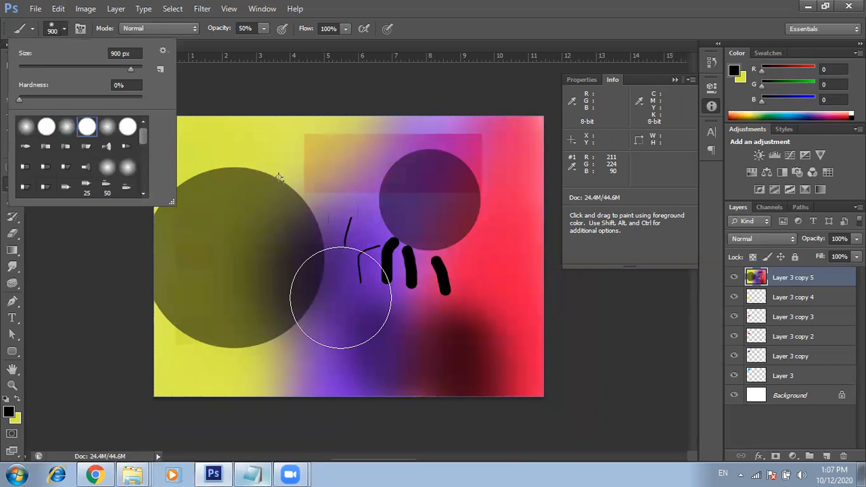
{"action": "left_click", "coordinate": [340, 268]}
{"action": "left_click", "coordinate": [385, 312]}
{"action": "left_click", "coordinate": [472, 290]}
Choose a flat bristle brush and paint rough 300 px bristle strokes above the large circle and over the rectangle.
{"action": "left_click", "coordinate": [64, 28]}
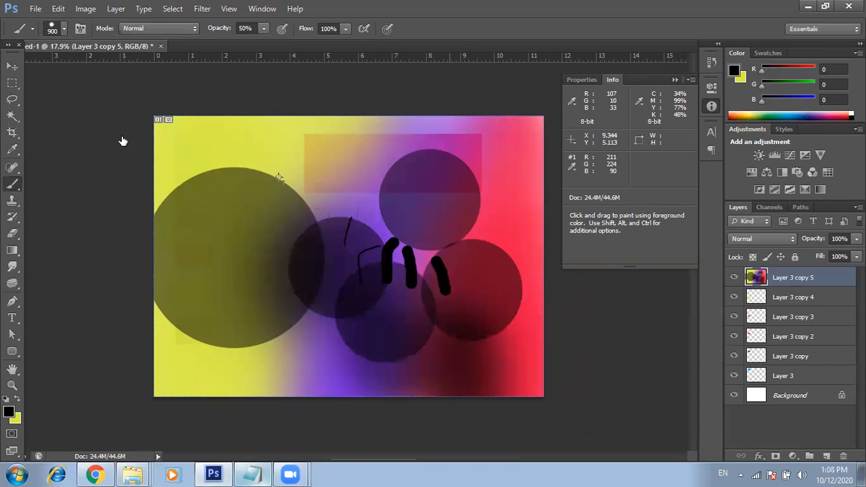
{"action": "left_click", "coordinate": [86, 146]}
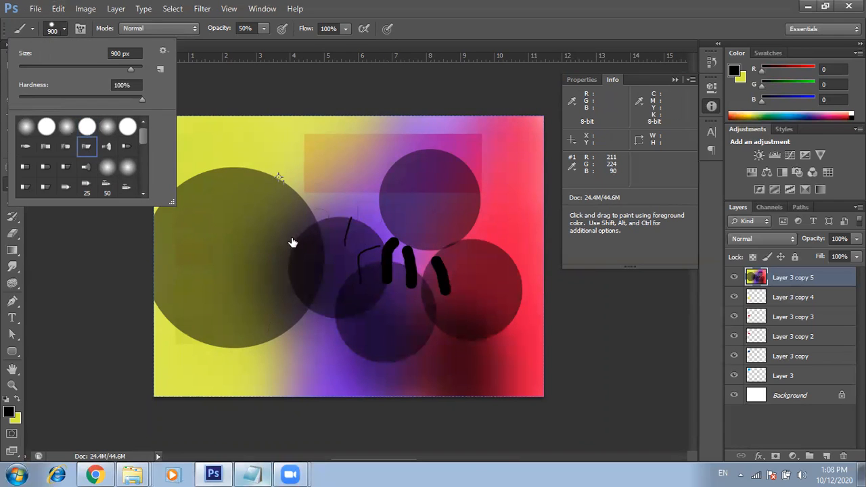
{"action": "left_click_drag", "start_coordinate": [256, 211], "coordinate": [247, 169]}
{"action": "mouse_move", "coordinate": [330, 203]}
{"action": "left_mouse_down"}
{"action": "mouse_move", "coordinate": [310, 175]}
{"action": "mouse_move", "coordinate": [349, 126]}
{"action": "left_mouse_up"}
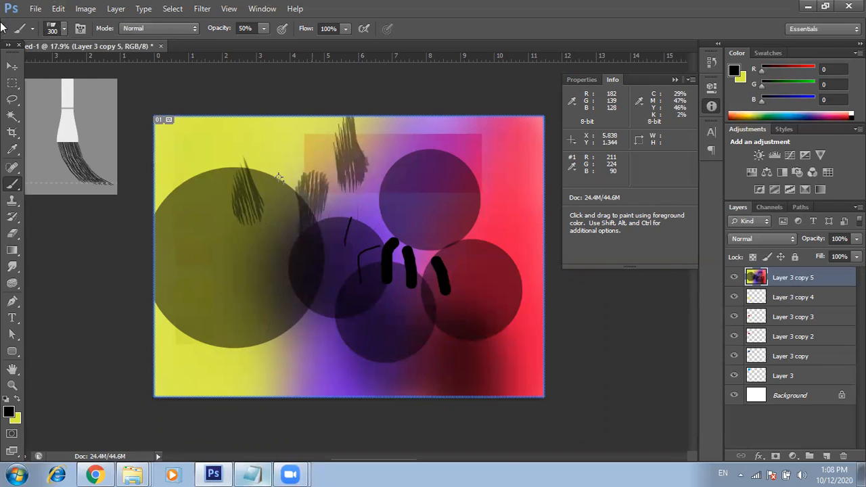
Choose the 300 px pointed bristle brush and paint two short dark strokes on the circle over the rectangle.
{"action": "left_click", "coordinate": [65, 29]}
{"action": "left_click", "coordinate": [27, 146]}
{"action": "left_click_drag", "start_coordinate": [421, 174], "coordinate": [434, 195]}
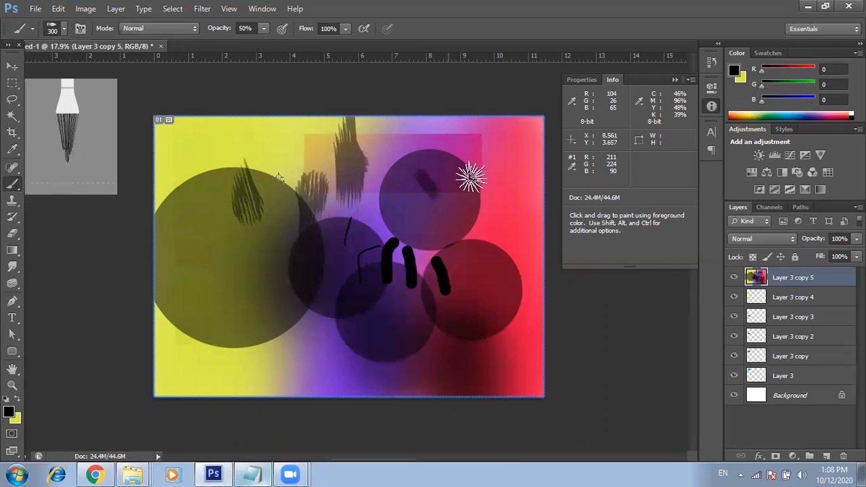
{"action": "left_click_drag", "start_coordinate": [474, 220], "coordinate": [476, 177]}
Choose the 300 px fan bristle brush and paint streaks on the large circle's lower part and the yellow area above it.
{"action": "left_click", "coordinate": [64, 29]}
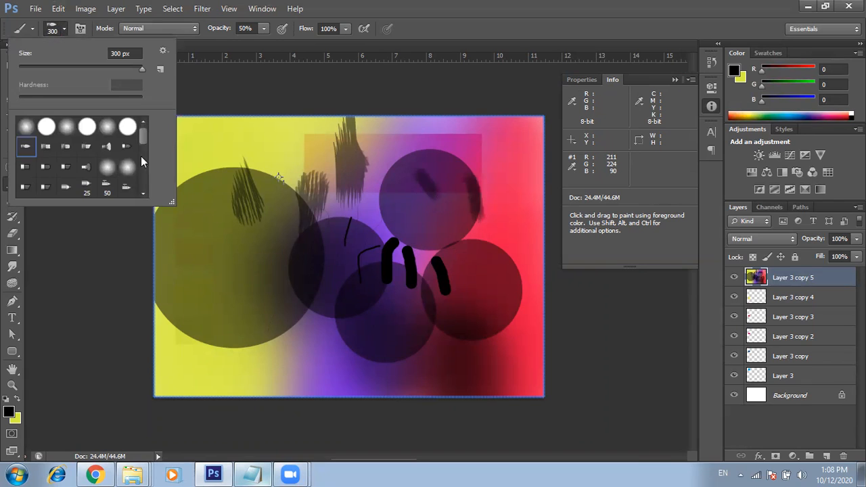
{"action": "left_click", "coordinate": [106, 146]}
{"action": "left_click", "coordinate": [305, 294]}
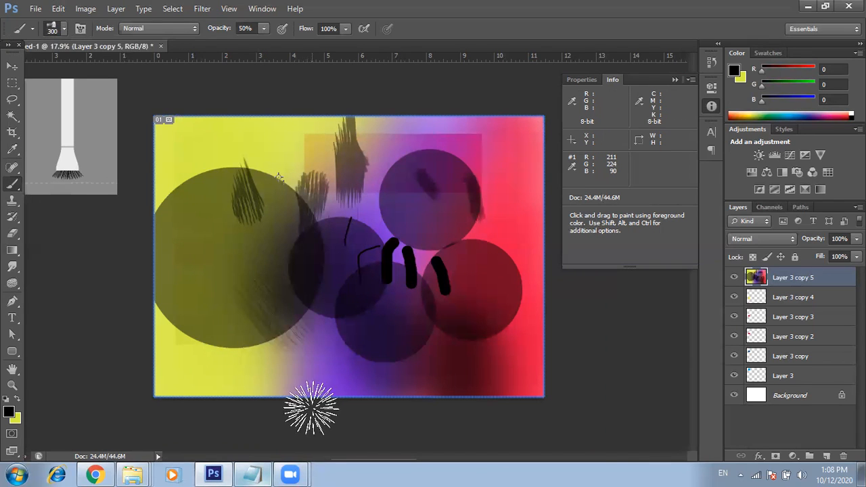
{"action": "left_click_drag", "start_coordinate": [215, 145], "coordinate": [253, 147]}
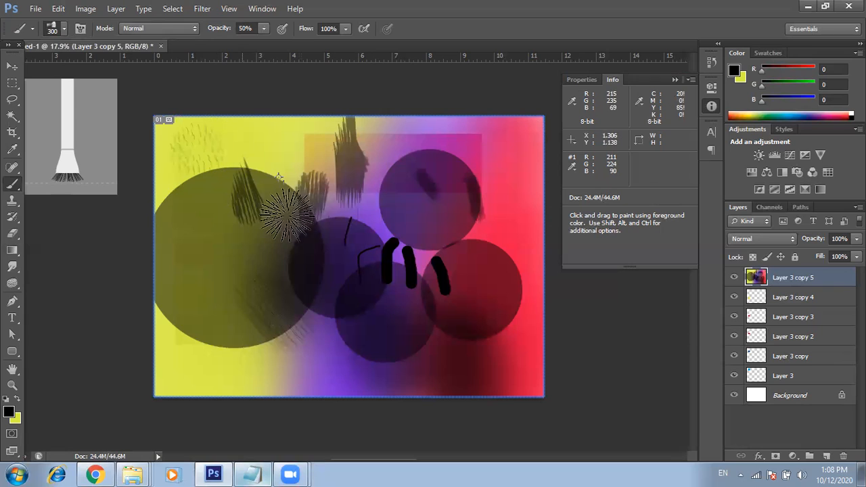
Choose the 24 px spatter brush, enlarge it to 78 px and paint a short stroke on the dark red circle.
{"action": "left_click", "coordinate": [66, 28]}
{"action": "scroll", "coordinate": [136, 173], "scroll_direction": "down", "scroll_amount": 5}
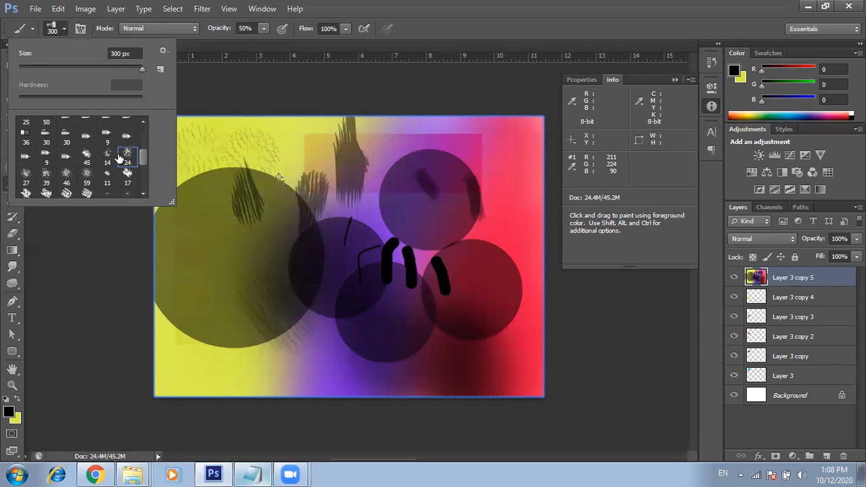
{"action": "left_click", "coordinate": [400, 339]}
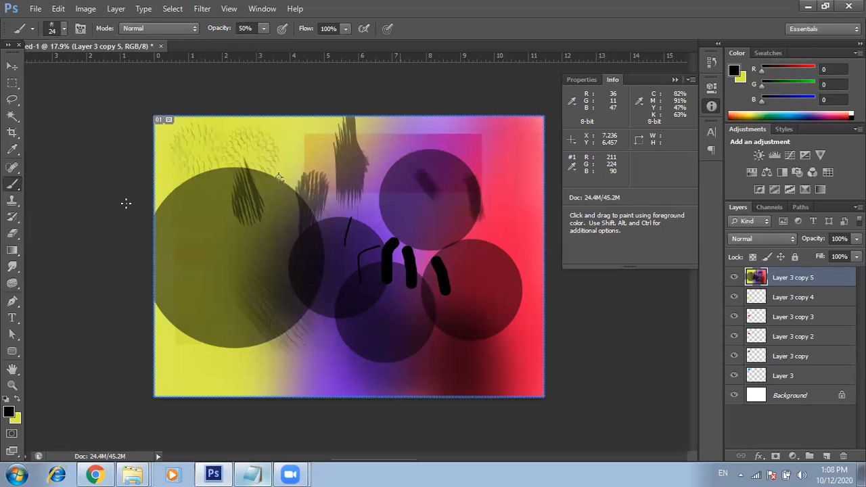
{"action": "left_click", "coordinate": [56, 29]}
{"action": "left_click_drag", "start_coordinate": [57, 69], "coordinate": [66, 68]}
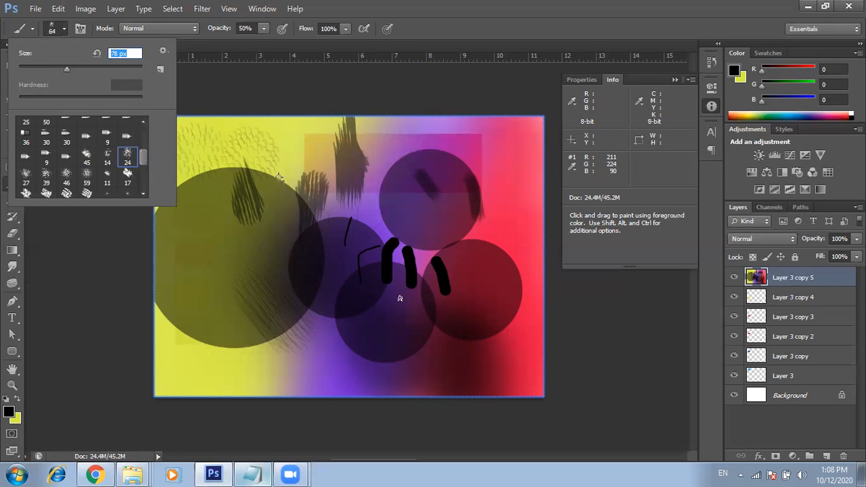
{"action": "left_click_drag", "start_coordinate": [510, 281], "coordinate": [511, 314]}
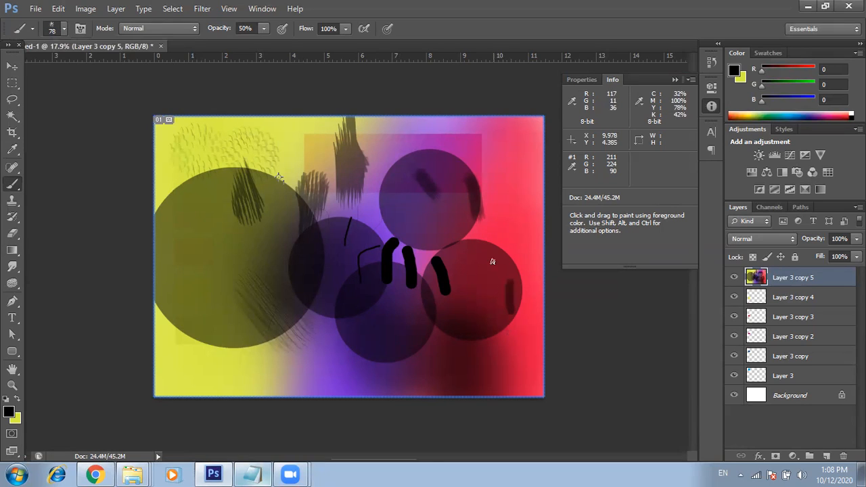
Stamp separate 78 px spatter dabs on the red area near the canvas's upper right corner.
{"action": "left_click", "coordinate": [511, 201]}
{"action": "key", "text": "ctrl+plus"}
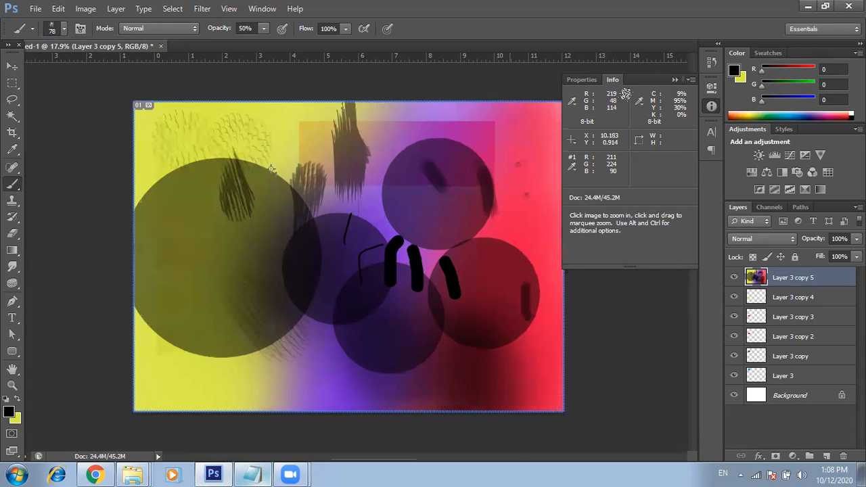
{"action": "key", "text": "ctrl+plus"}
{"action": "key", "text": "ctrl+plus"}
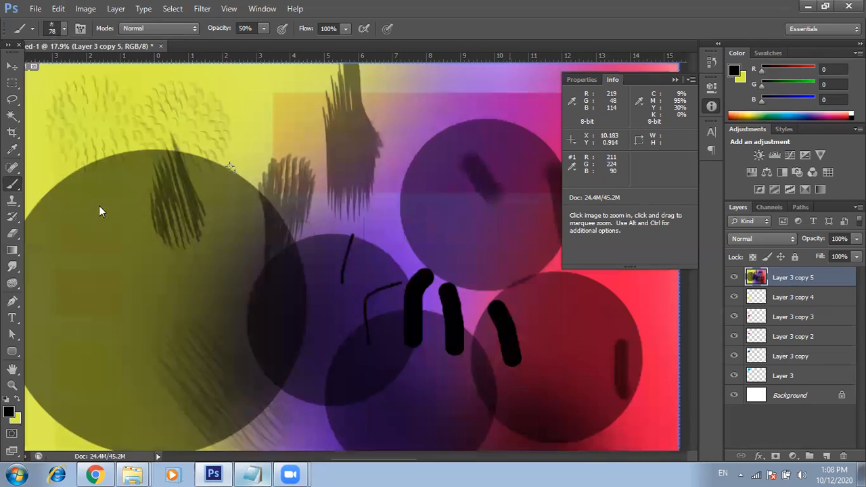
{"action": "key", "text": "ctrl+plus"}
{"action": "scroll", "coordinate": [392, 226], "scroll_direction": "right", "scroll_amount": 2}
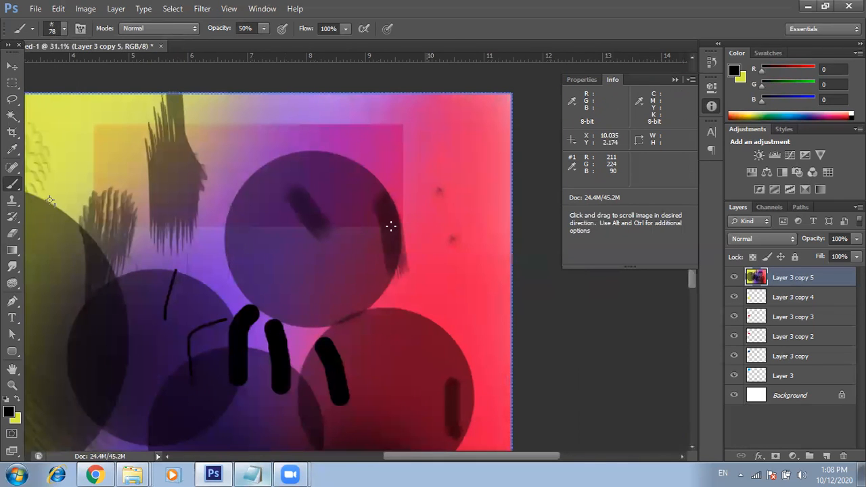
{"action": "left_click", "coordinate": [455, 142]}
Choose the 134 px grass brush and paint a slanted grass stroke on the red area.
{"action": "left_click", "coordinate": [65, 28]}
{"action": "left_click", "coordinate": [128, 187]}
{"action": "left_click_drag", "start_coordinate": [467, 197], "coordinate": [448, 274]}
Resize the grass brush to 250 px and stamp clumps of grass below the slanted grass stroke.
{"action": "left_click", "coordinate": [64, 28]}
{"action": "left_click", "coordinate": [119, 69]}
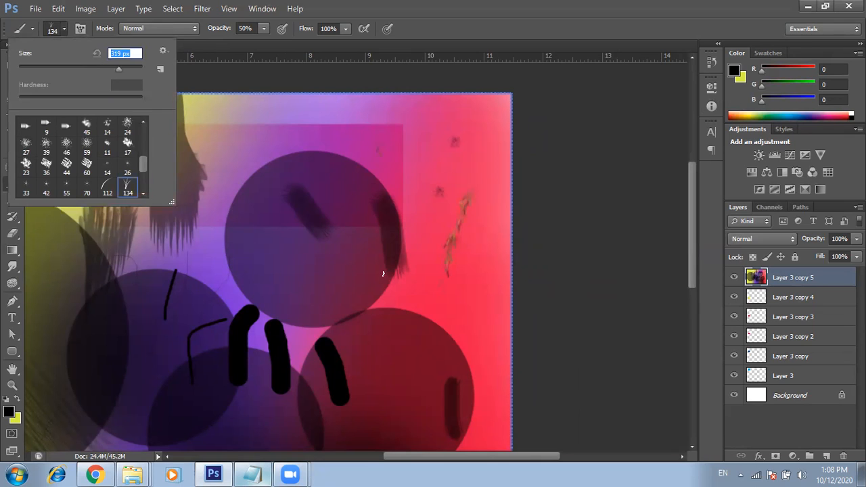
{"action": "type", "text": "1"}
{"action": "left_click", "coordinate": [418, 306]}
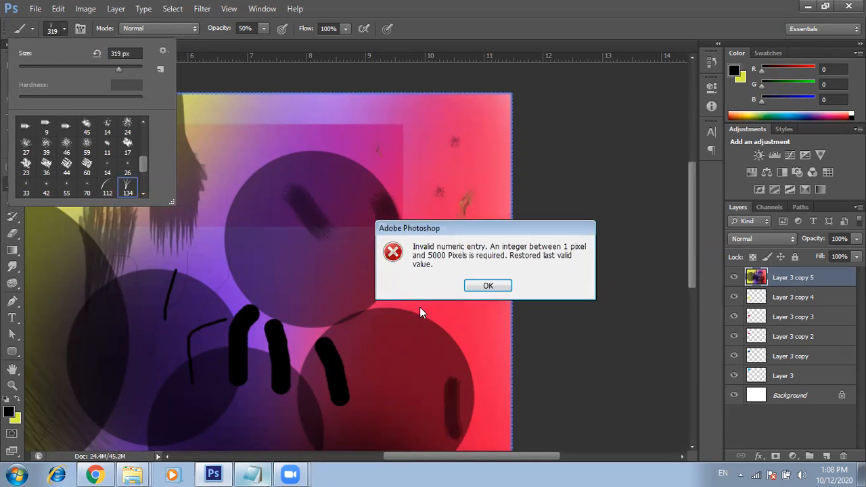
{"action": "left_click", "coordinate": [481, 285]}
{"action": "left_click", "coordinate": [475, 287]}
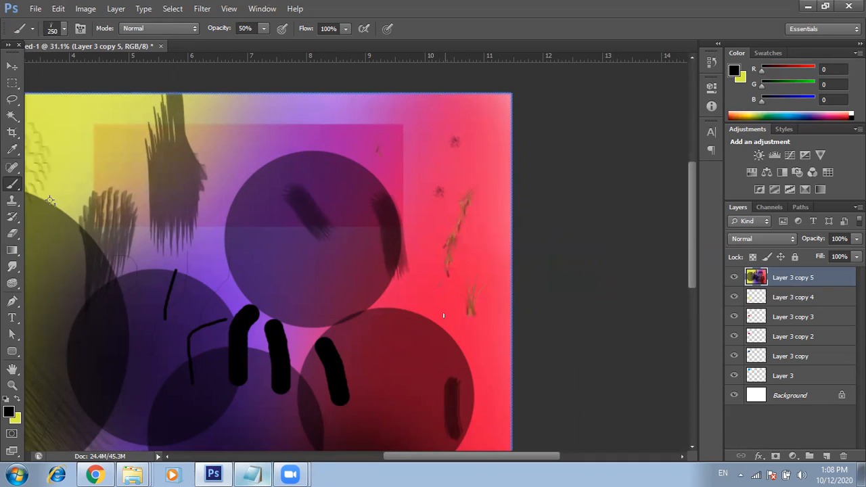
{"action": "left_click", "coordinate": [426, 298]}
Choose the 74 px maple leaf brush and scatter leaves near the top of the red area.
{"action": "left_click", "coordinate": [64, 29]}
{"action": "scroll", "coordinate": [81, 183], "scroll_direction": "down", "scroll_amount": 3}
{"action": "left_click", "coordinate": [25, 144]}
{"action": "left_click", "coordinate": [408, 140]}
{"action": "mouse_move", "coordinate": [406, 106]}
{"action": "left_mouse_down"}
{"action": "mouse_move", "coordinate": [460, 289]}
{"action": "mouse_move", "coordinate": [460, 268]}
{"action": "left_mouse_up"}
{"action": "mouse_move", "coordinate": [472, 214]}
{"action": "left_mouse_down"}
{"action": "mouse_move", "coordinate": [453, 224]}
{"action": "mouse_move", "coordinate": [235, 154]}
{"action": "left_mouse_up"}
{"action": "left_click_drag", "start_coordinate": [447, 230], "coordinate": [494, 207]}
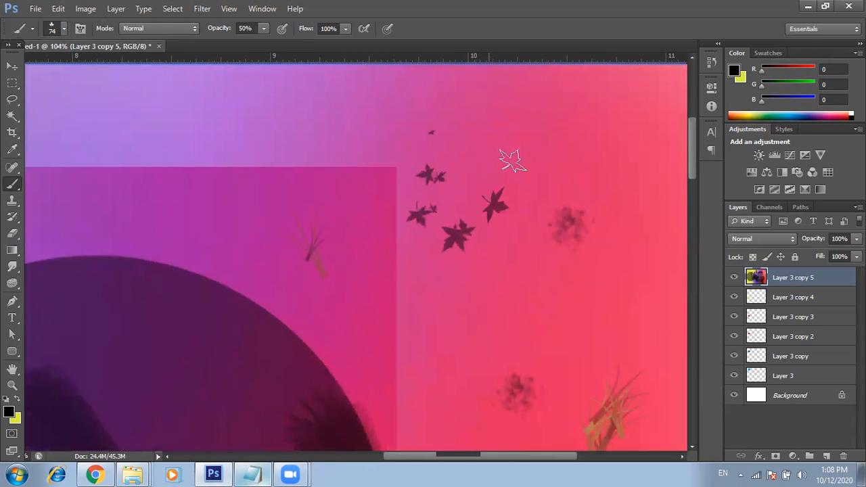
Add more scattered maple leaves around the spatter dabs on the red area, then browse the brush presets.
{"action": "left_click_drag", "start_coordinate": [512, 161], "coordinate": [532, 170]}
{"action": "left_click_drag", "start_coordinate": [492, 364], "coordinate": [455, 278]}
{"action": "scroll", "coordinate": [475, 154], "scroll_direction": "down", "scroll_amount": 5}
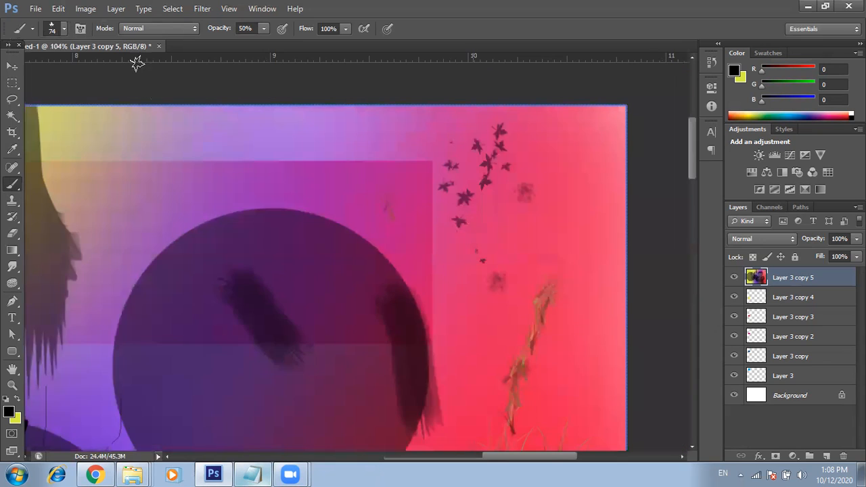
{"action": "scroll", "coordinate": [86, 175], "scroll_direction": "down", "scroll_amount": 3}
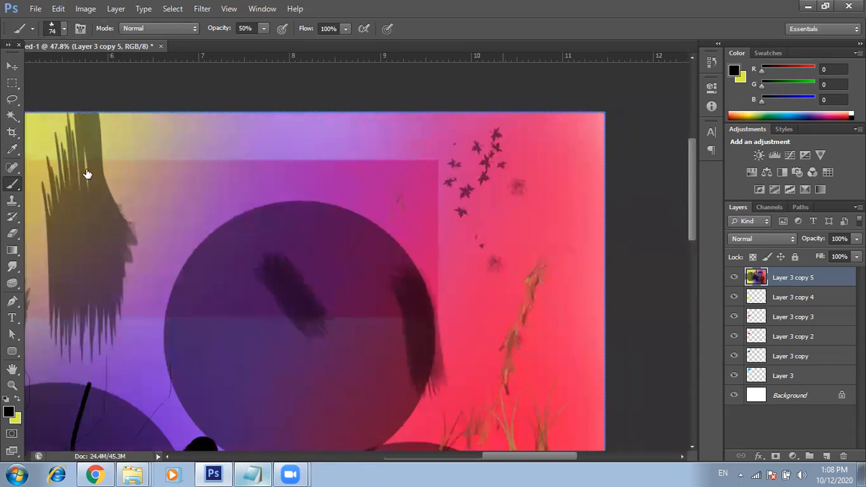
{"action": "right_click", "coordinate": [139, 168]}
{"action": "scroll", "coordinate": [133, 166], "scroll_direction": "up", "scroll_amount": 6}
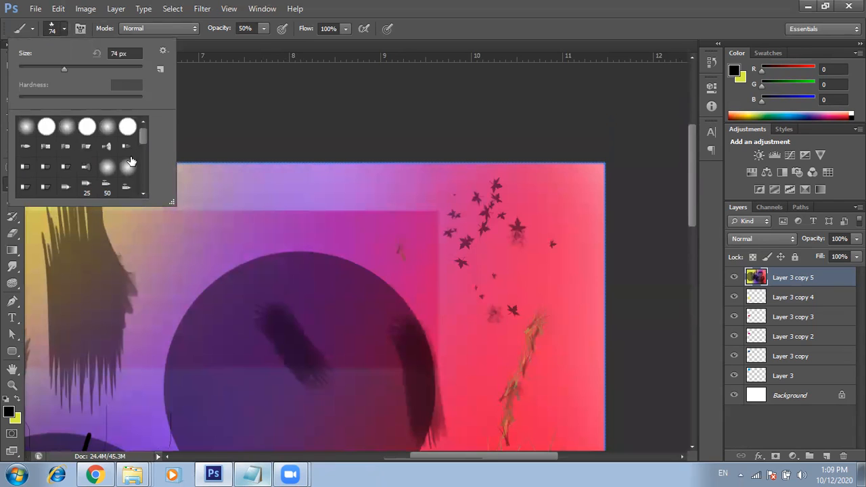
Switch from the Brush tool to the Pencil tool and on to the Color Replacement tool.
{"action": "right_click", "coordinate": [14, 189]}
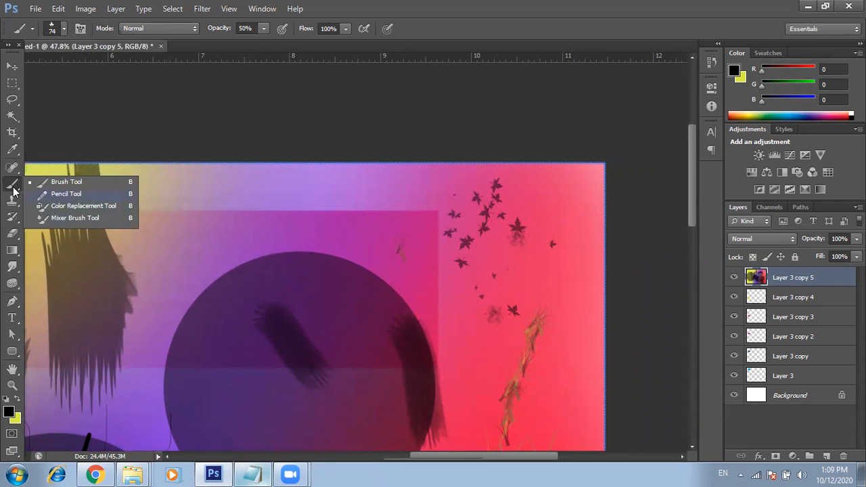
{"action": "left_click", "coordinate": [66, 194]}
{"action": "right_click", "coordinate": [12, 184]}
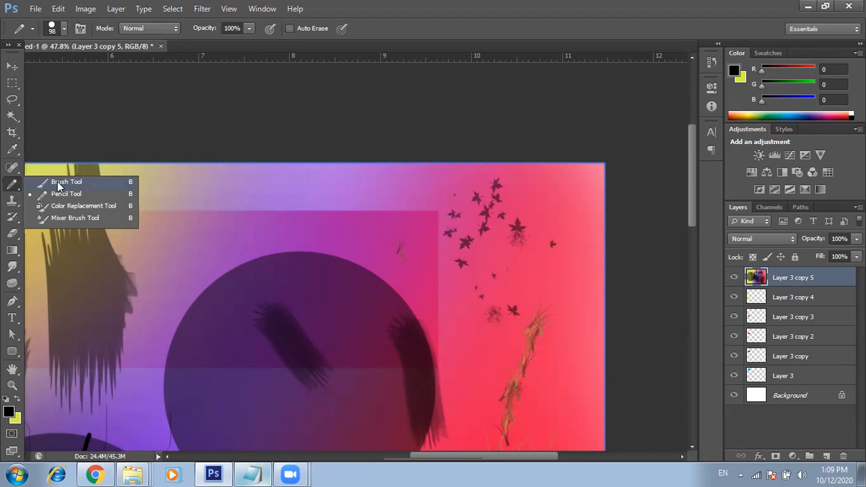
{"action": "left_click", "coordinate": [66, 194]}
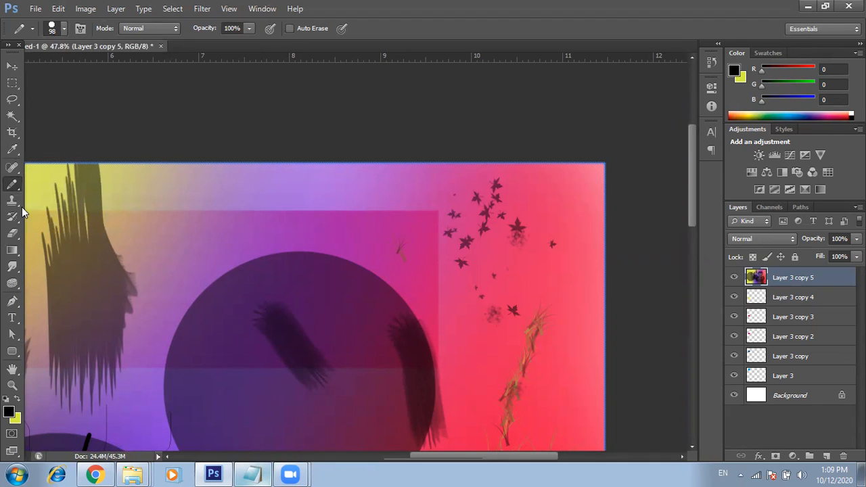
{"action": "right_click", "coordinate": [13, 184]}
{"action": "left_click", "coordinate": [75, 208]}
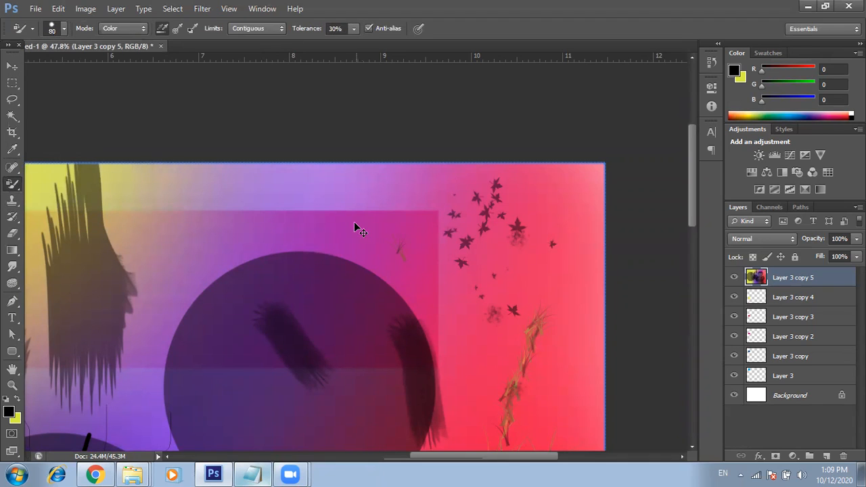
Dab the 80 px Color Replacement brush on the purple area and the overlapping purple circle near the canvas centre.
{"action": "left_click_drag", "start_coordinate": [355, 224], "coordinate": [372, 294]}
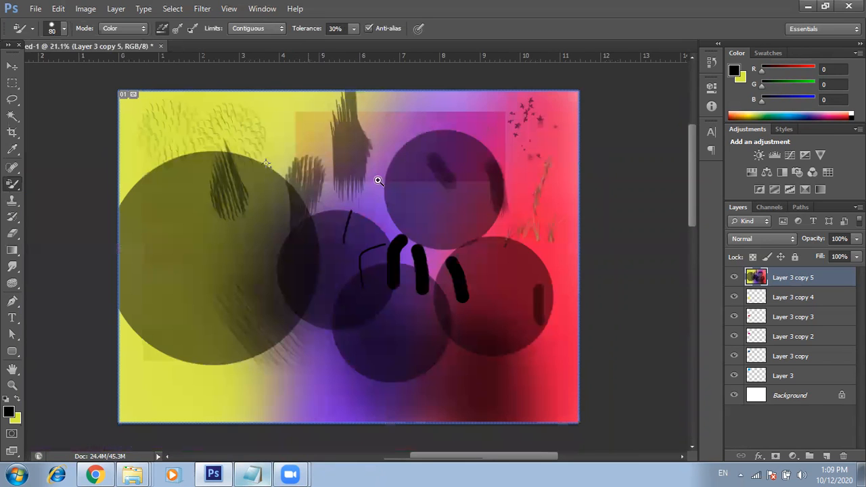
{"action": "mouse_move", "coordinate": [378, 181]}
{"action": "left_mouse_down"}
{"action": "mouse_move", "coordinate": [430, 190]}
{"action": "mouse_move", "coordinate": [431, 248]}
{"action": "left_mouse_up"}
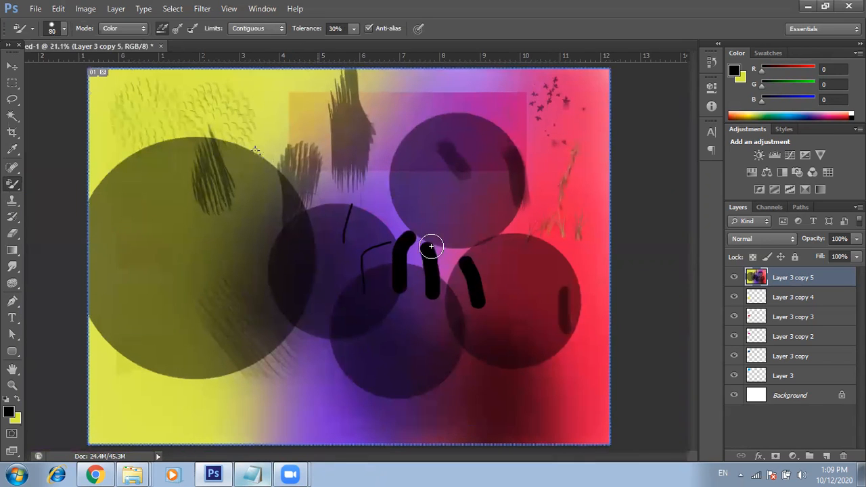
{"action": "left_click", "coordinate": [362, 238]}
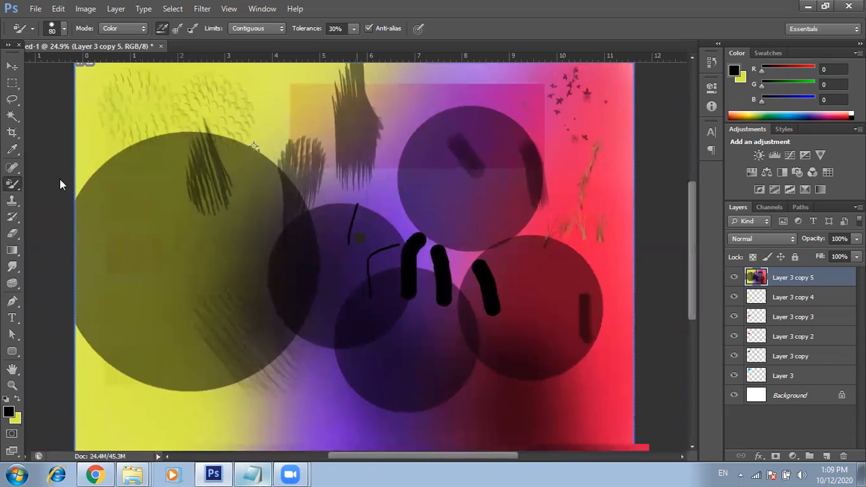
{"action": "key", "text": "ctrl+plus"}
{"action": "key", "text": "ctrl+plus"}
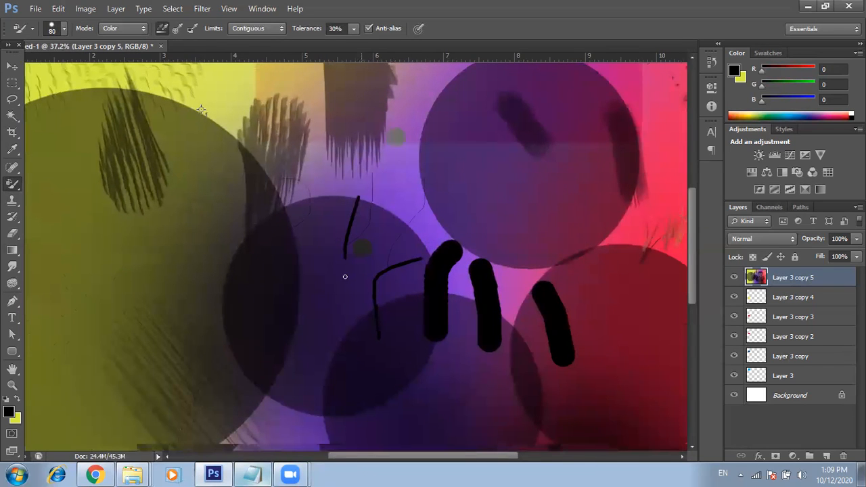
{"action": "left_click_drag", "start_coordinate": [345, 277], "coordinate": [349, 284]}
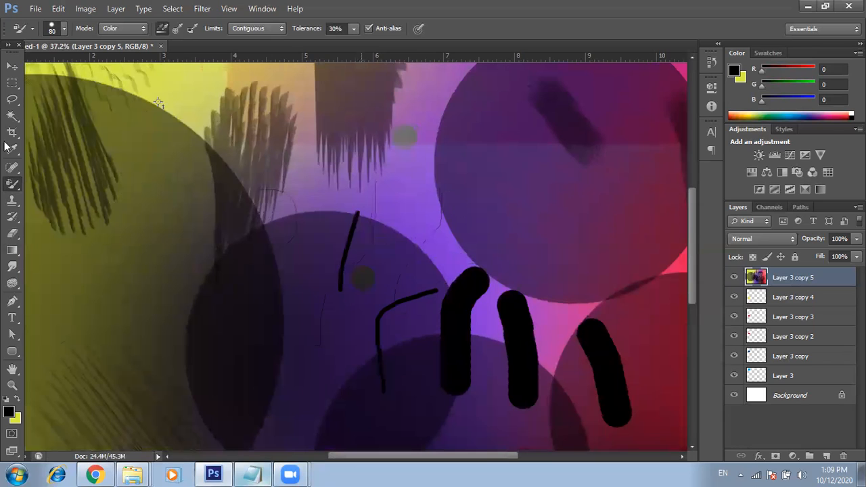
Paint thin strokes on the upper purple circle with the 13 px Mixer Brush and switch back to the Pencil tool.
{"action": "key", "text": "shift+b"}
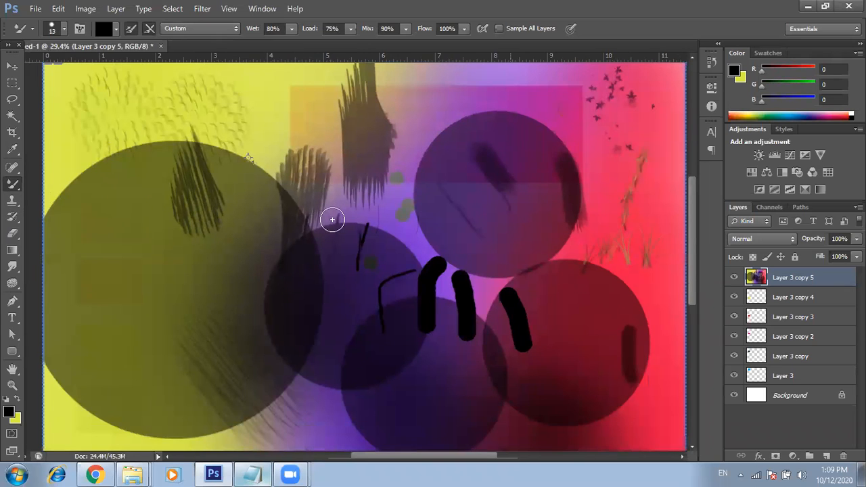
{"action": "left_click", "coordinate": [75, 201]}
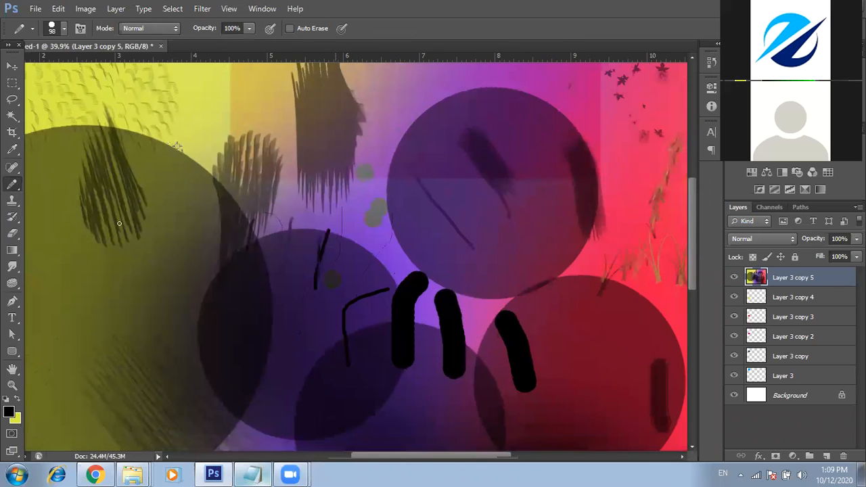
{"action": "scroll", "coordinate": [103, 315], "scroll_direction": "down", "scroll_amount": 3}
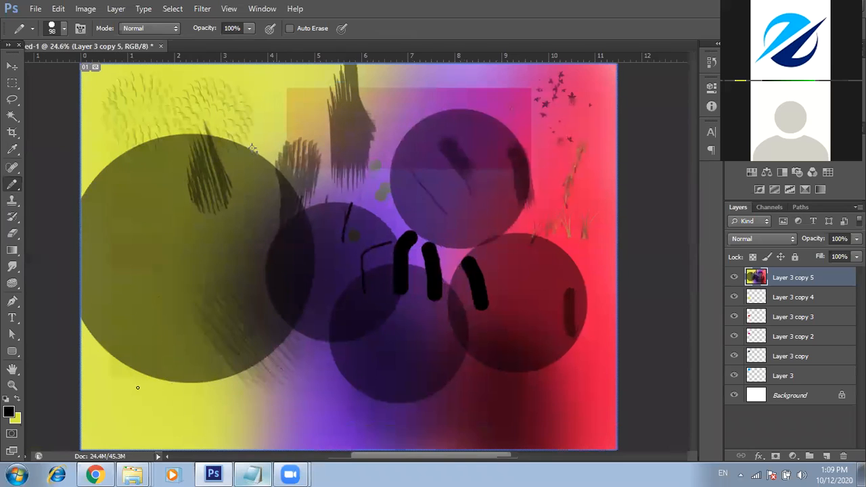
Activate the Clone Stamp tool, and copy the Cute Baby Wallpapers picture from the "cute baby" image results in Chrome.
{"action": "left_click", "coordinate": [13, 201]}
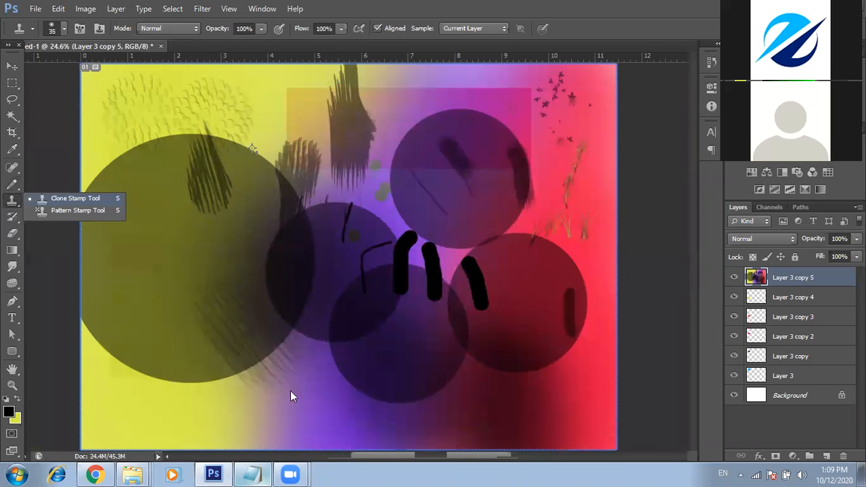
{"action": "key", "text": "alt+Tab"}
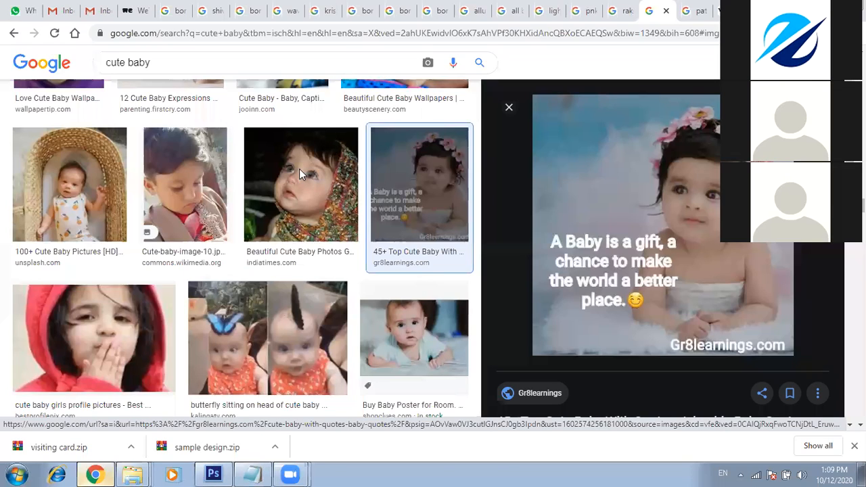
{"action": "key", "text": "Escape"}
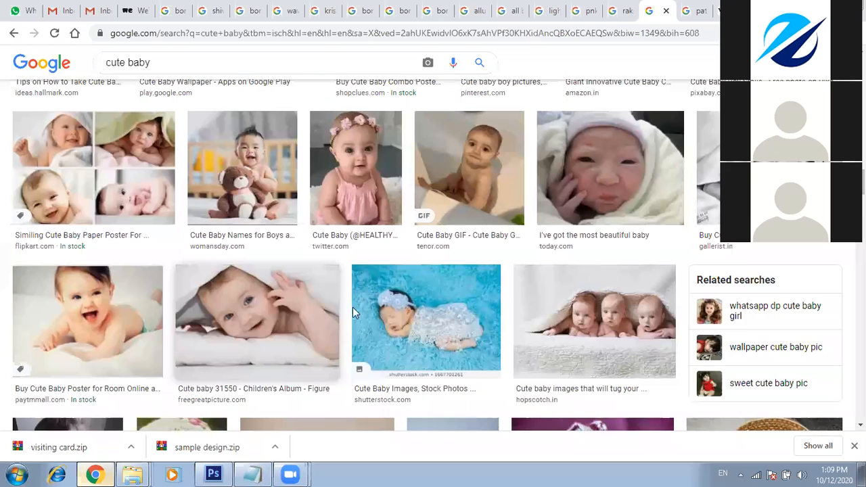
{"action": "key", "text": "alt+Tab"}
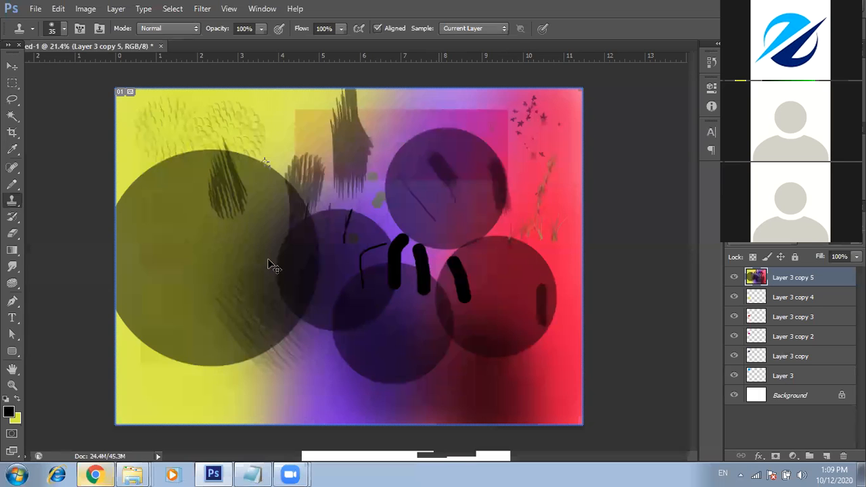
Create a new A4 International Paper document at 300 pixels/inch in Photoshop and paste the copied baby picture twice.
{"action": "key", "text": "ctrl+n"}
{"action": "key", "text": "Tab"}
{"action": "key", "text": "i"}
{"action": "key", "text": "Return"}
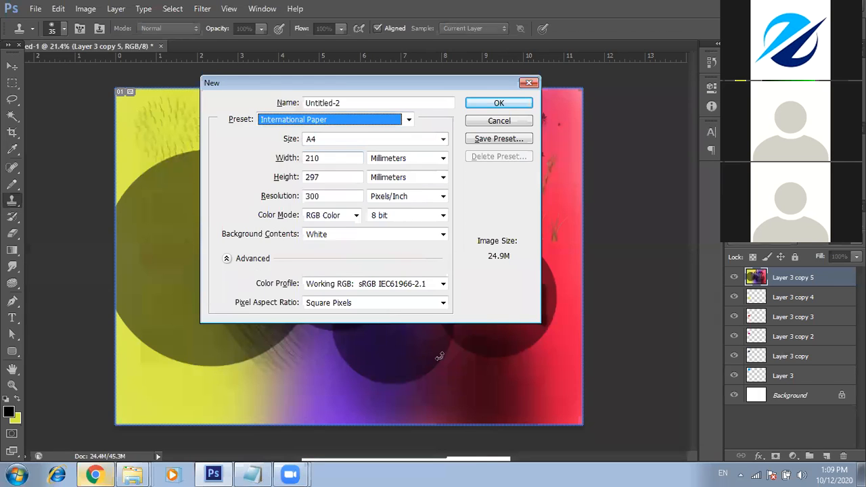
{"action": "key", "text": "Return"}
{"action": "key", "text": "ctrl+v"}
{"action": "key", "text": "ctrl+v"}
{"action": "key", "text": "v"}
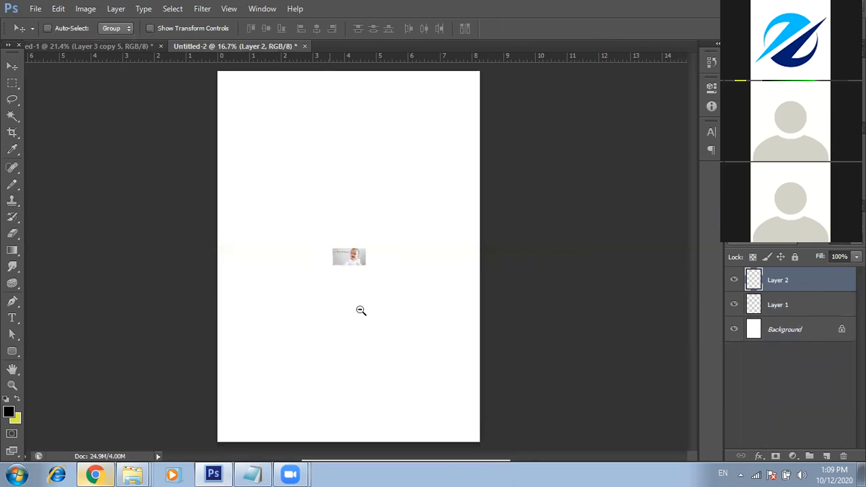
Enlarge the upper pasted baby picture with Free Transform and move it against the page's left edge.
{"action": "key", "text": "ctrl+t"}
{"action": "left_click_drag", "start_coordinate": [366, 265], "coordinate": [398, 314]}
{"action": "key", "text": "Return"}
{"action": "key", "text": "ctrl+plus"}
{"action": "key", "text": "ctrl+plus"}
{"action": "scroll", "coordinate": [409, 265], "scroll_direction": "down", "scroll_amount": 2}
{"action": "right_click", "coordinate": [409, 266]}
{"action": "left_click", "coordinate": [413, 272]}
{"action": "left_click_drag", "start_coordinate": [403, 257], "coordinate": [364, 256]}
Select the Clone Stamp tool, try a 170 px brush, and sample the baby's cheek as the clone source.
{"action": "left_click", "coordinate": [12, 216]}
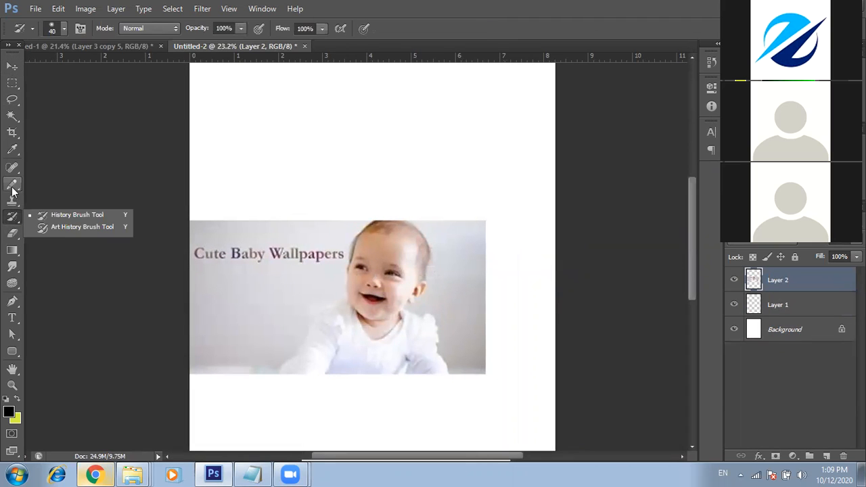
{"action": "right_click", "coordinate": [12, 201]}
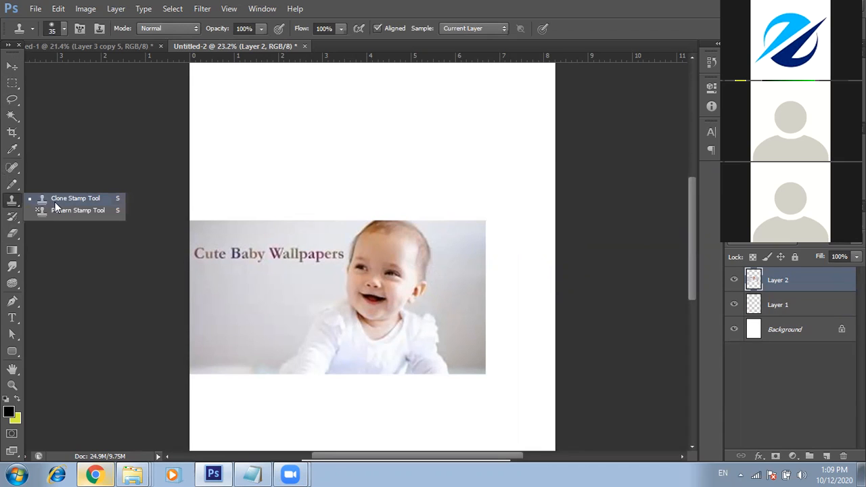
{"action": "left_click", "coordinate": [55, 201]}
{"action": "left_click", "coordinate": [64, 28]}
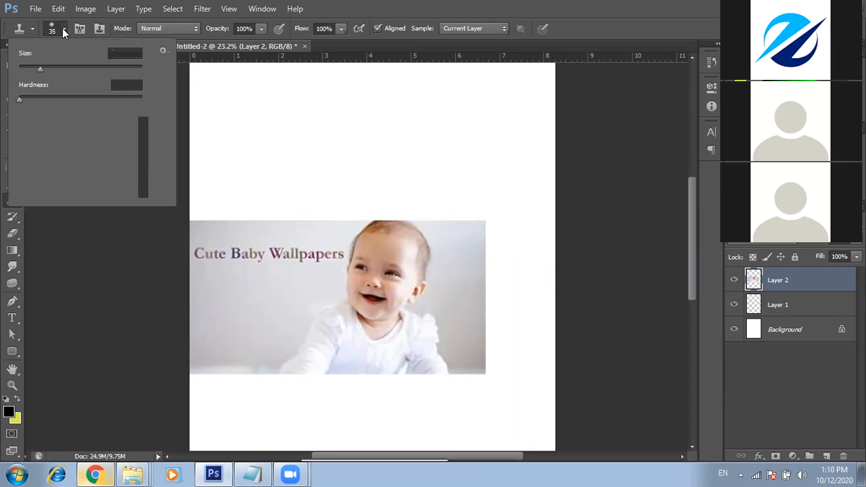
{"action": "left_click_drag", "start_coordinate": [41, 69], "coordinate": [87, 68]}
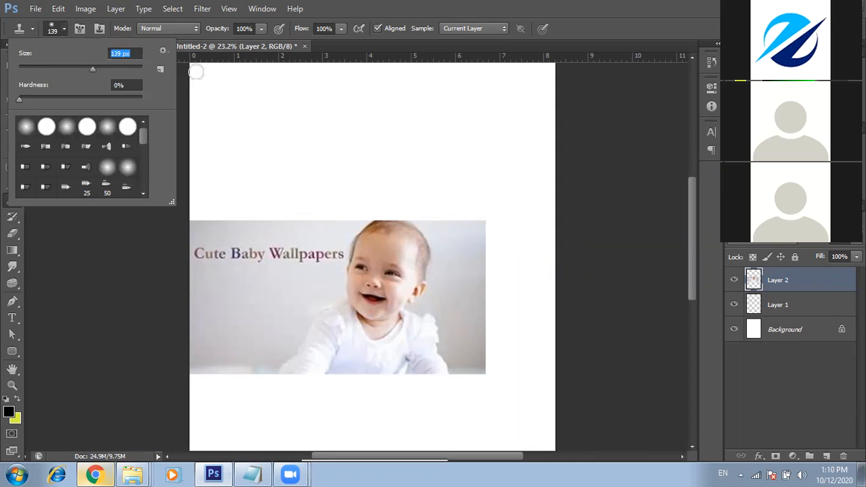
{"action": "type", "text": "]]]]"}
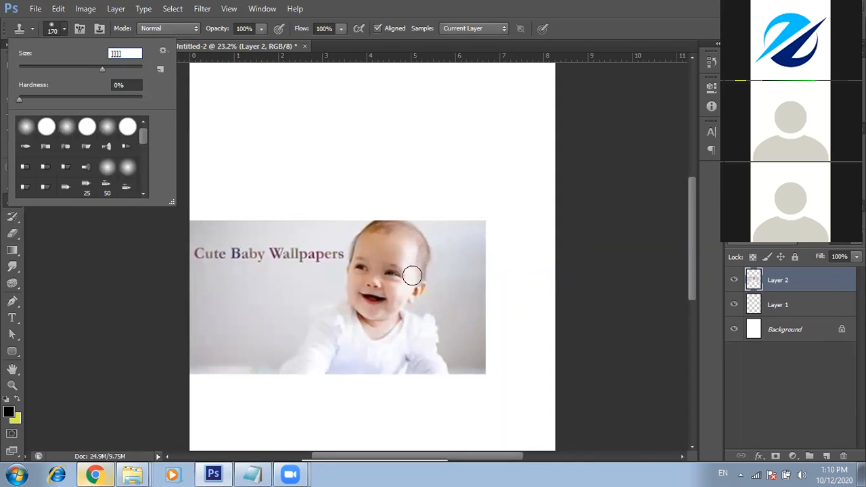
{"action": "left_click", "coordinate": [412, 276], "text": "alt"}
{"action": "key", "text": "Return"}
{"action": "key", "text": "Escape"}
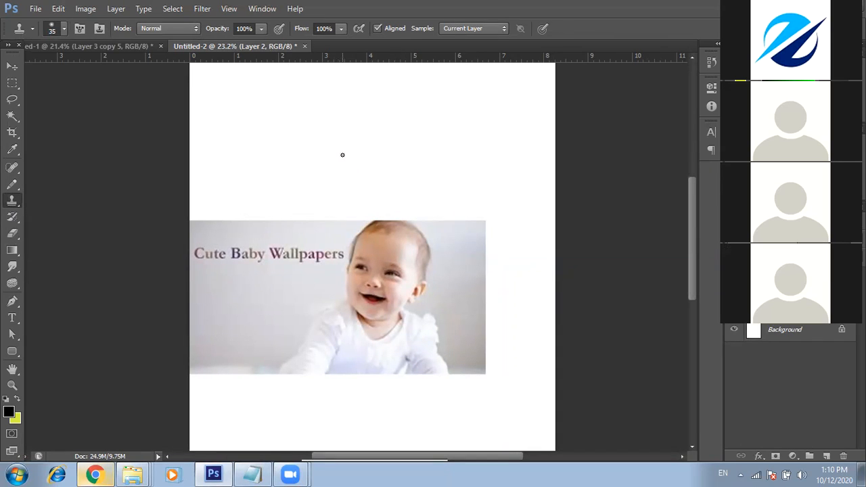
Enlarge the Clone Stamp brush to 298 px and clone part of the baby's face onto the white area above the picture.
{"action": "key", "text": "bracketright"}
{"action": "key", "text": "bracketright"}
{"action": "key", "text": "bracketright"}
{"action": "key", "text": "bracketright"}
{"action": "key", "text": "bracketright"}
{"action": "left_click", "coordinate": [64, 29]}
{"action": "left_click_drag", "start_coordinate": [106, 68], "coordinate": [118, 69]}
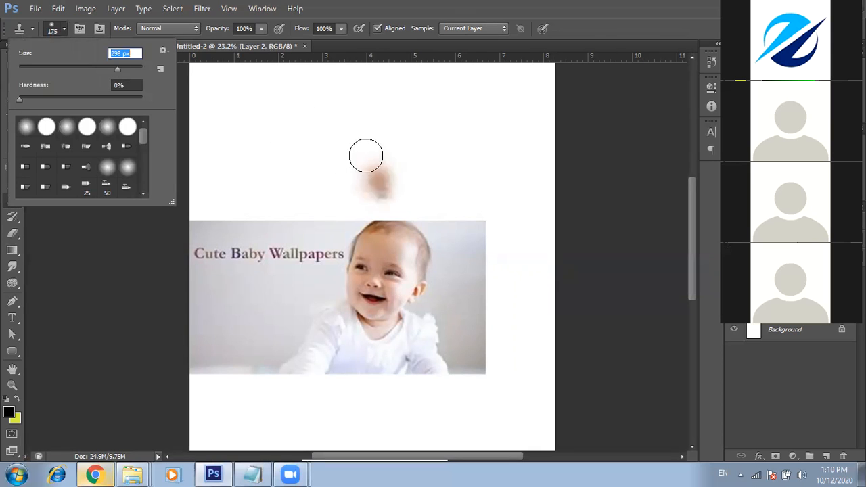
{"action": "left_click", "coordinate": [366, 155]}
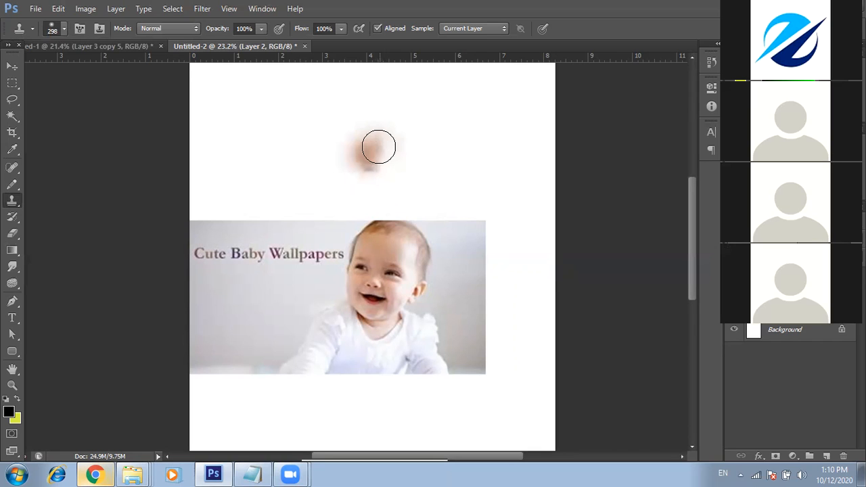